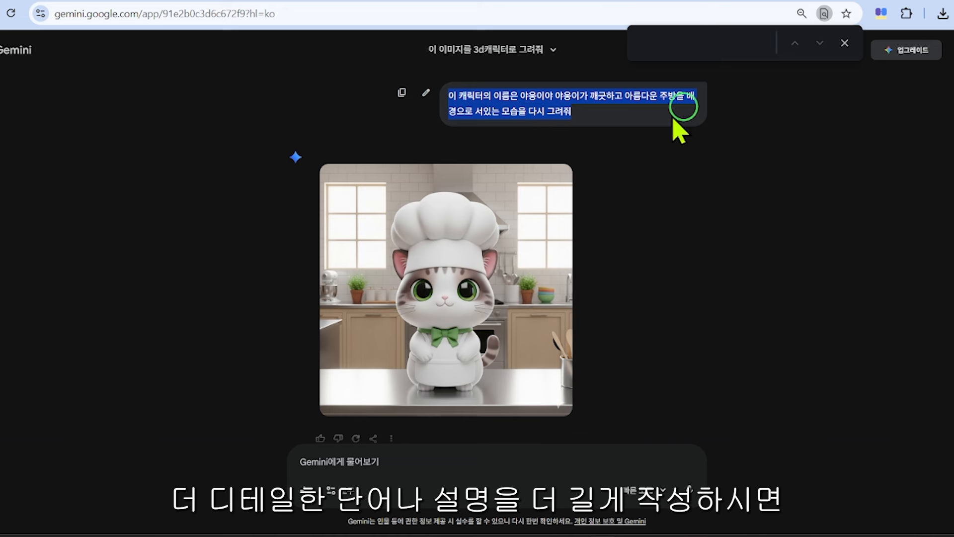
# Download the generated image of the cat chef standing in the kitchen
pyautogui.click(313, 461)
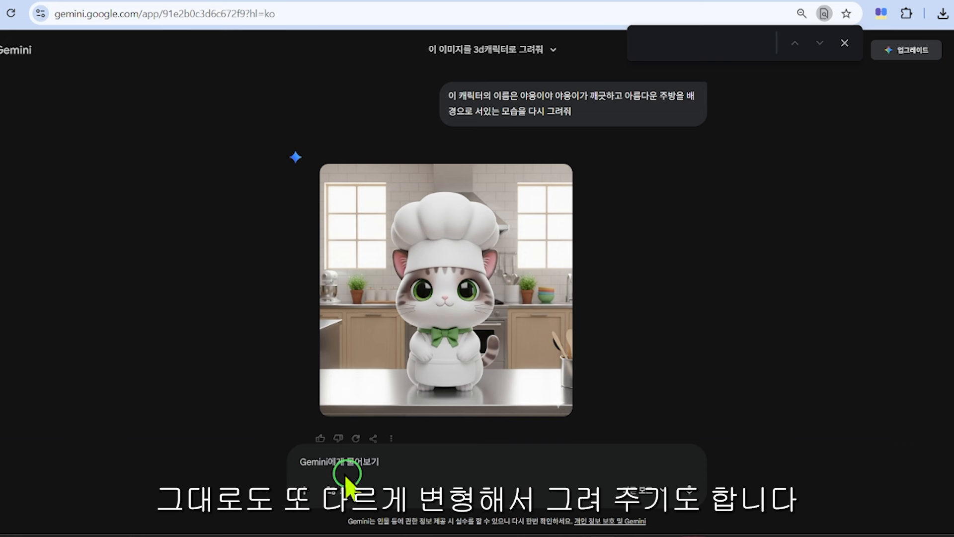
pyautogui.click(306, 466)
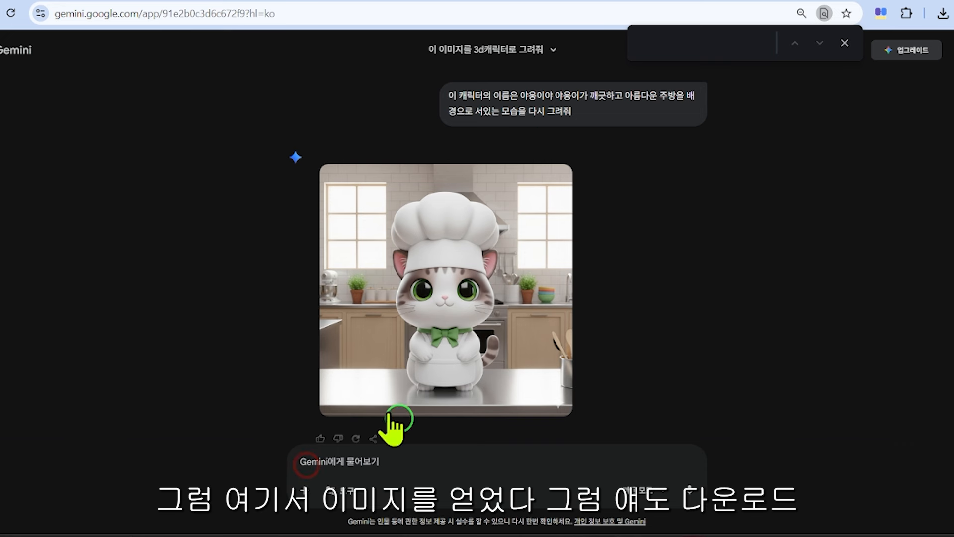
pyautogui.click(556, 179)
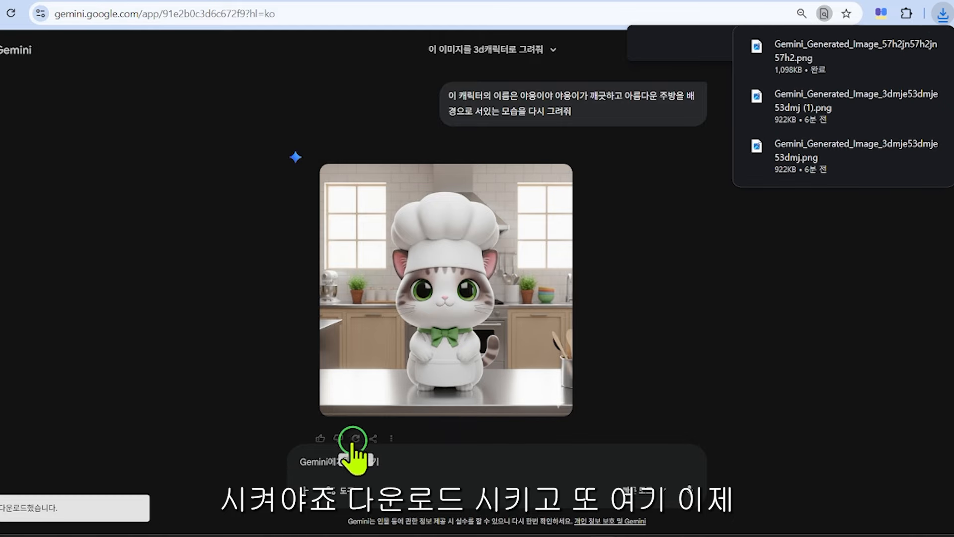
# Draft the prompt '이 야옹이가 고등어를 씻고 도마위에 얹어 토막내는 장면을 그려줘' for the next scene
pyautogui.click(312, 462)
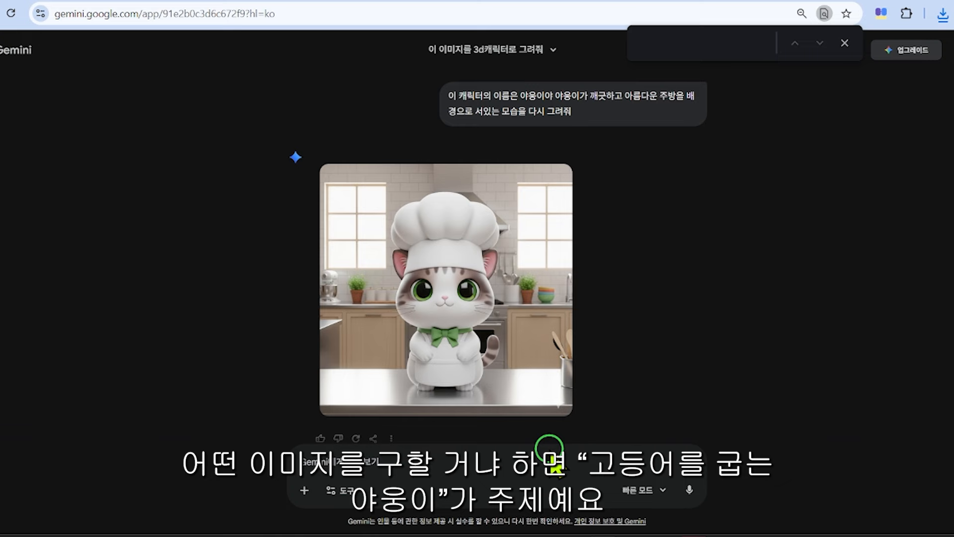
pyautogui.moveTo(538, 461); pyautogui.dragTo(343, 462)
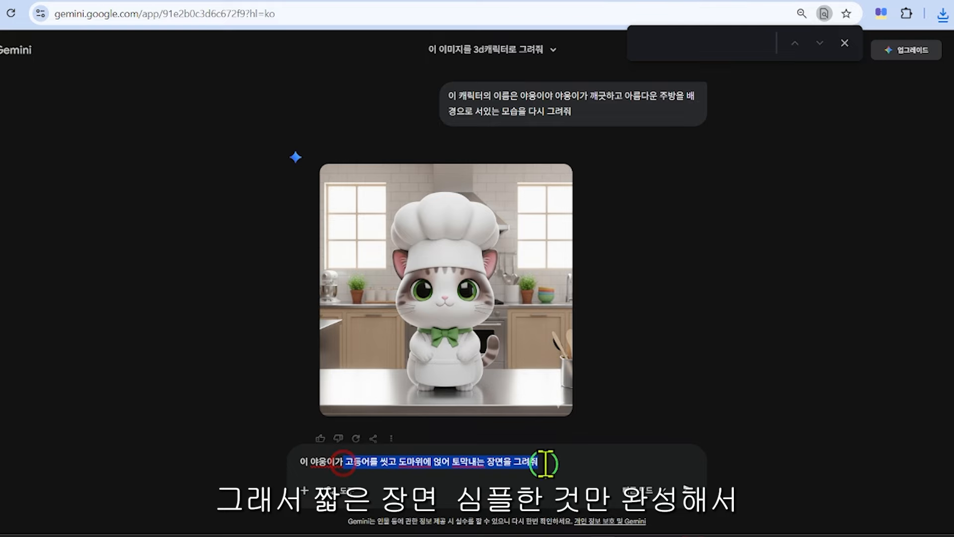
pyautogui.click(545, 463)
pyautogui.moveTo(545, 463); pyautogui.dragTo(347, 464)
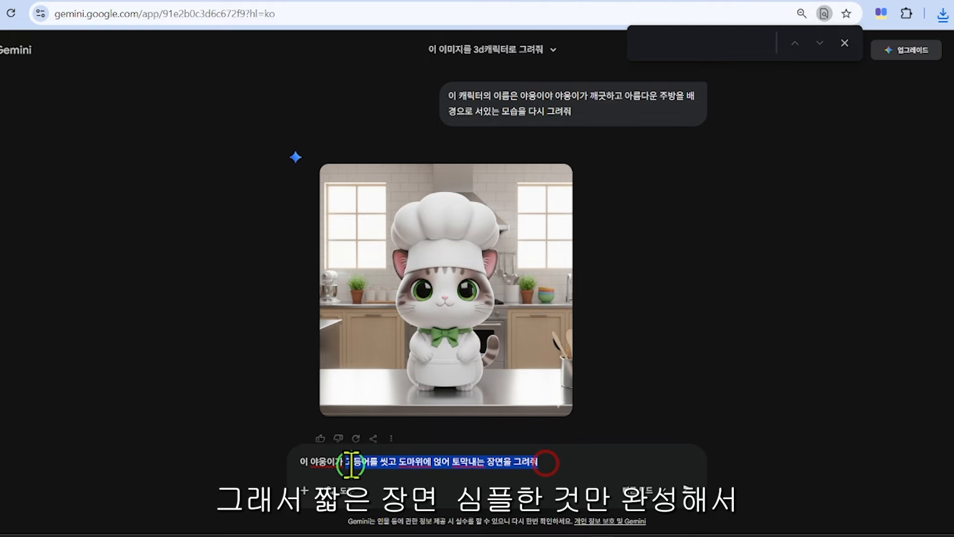
pyautogui.click(351, 464)
pyautogui.click(313, 461)
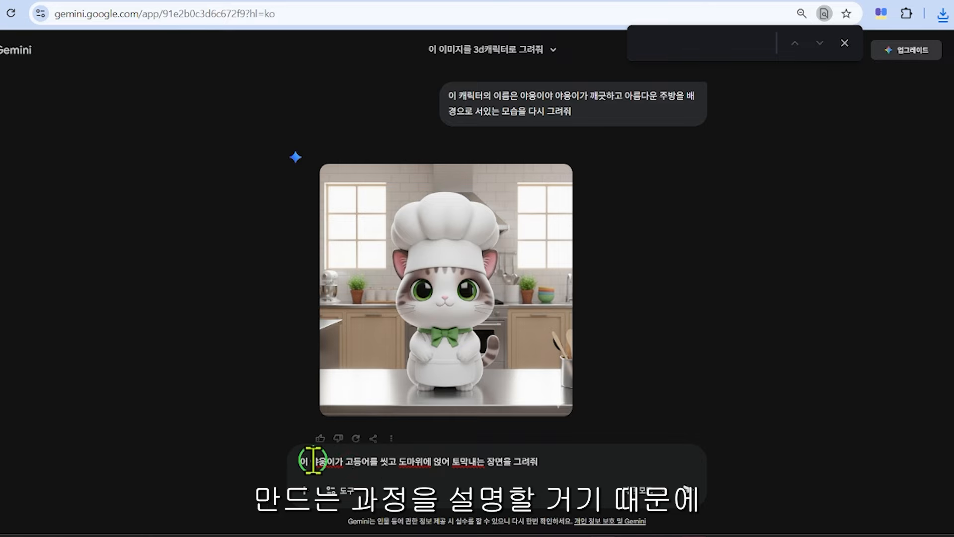
pyautogui.click(577, 459)
pyautogui.click(204, 490)
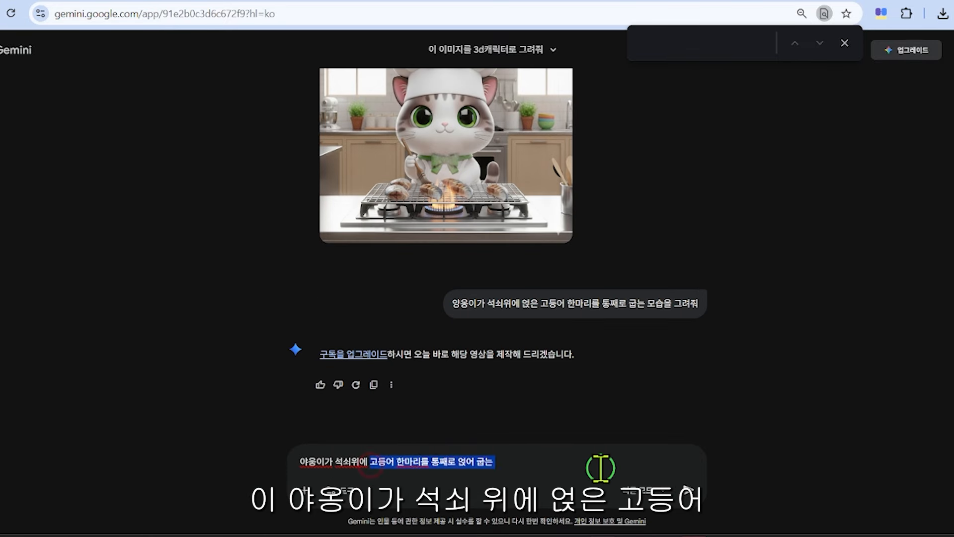
# Reword the drafted grilling prompt to '야옹이가 석쇠위에 얹은 고등어 한마리를 굽는 모습을 그려줘' and send it
pyautogui.write('엔')
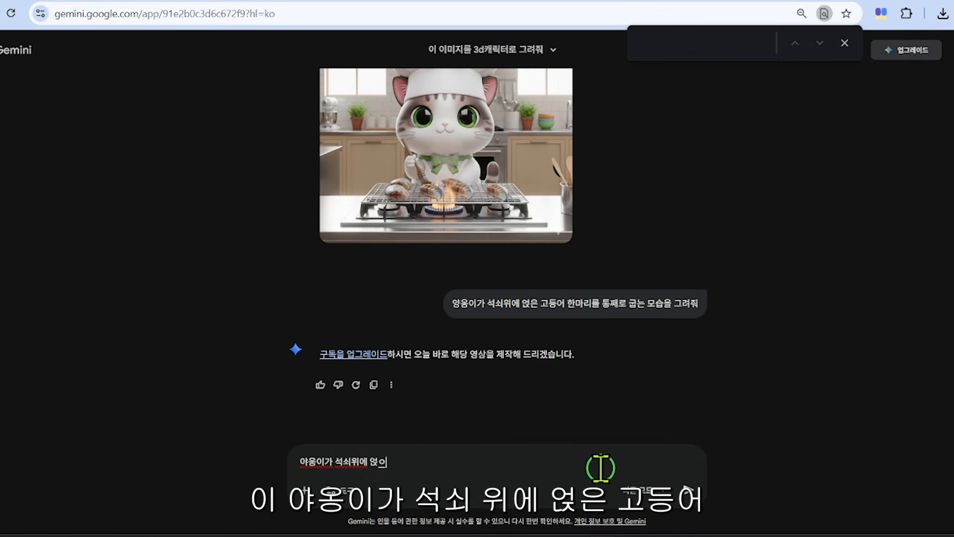
pyautogui.write('어 히')
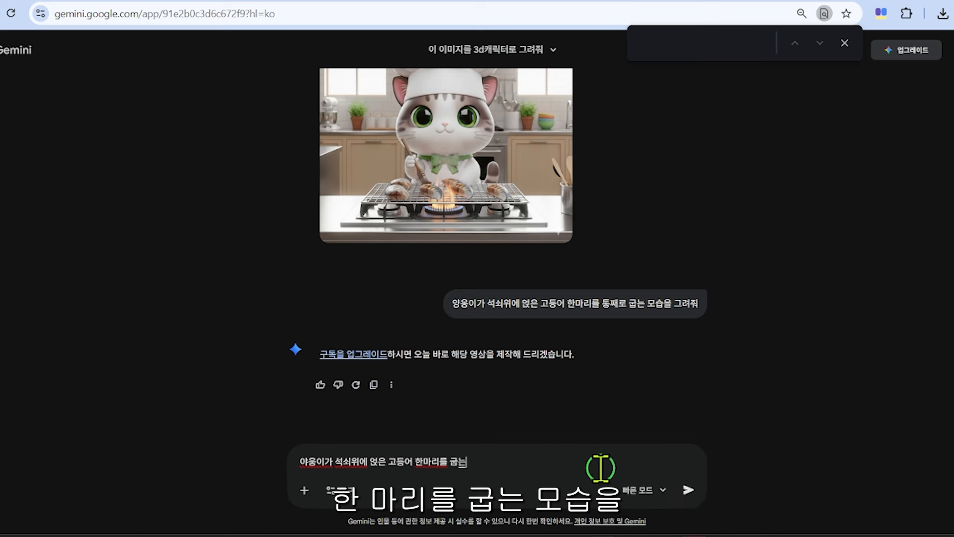
pyautogui.write('습이을 ㄱ그')
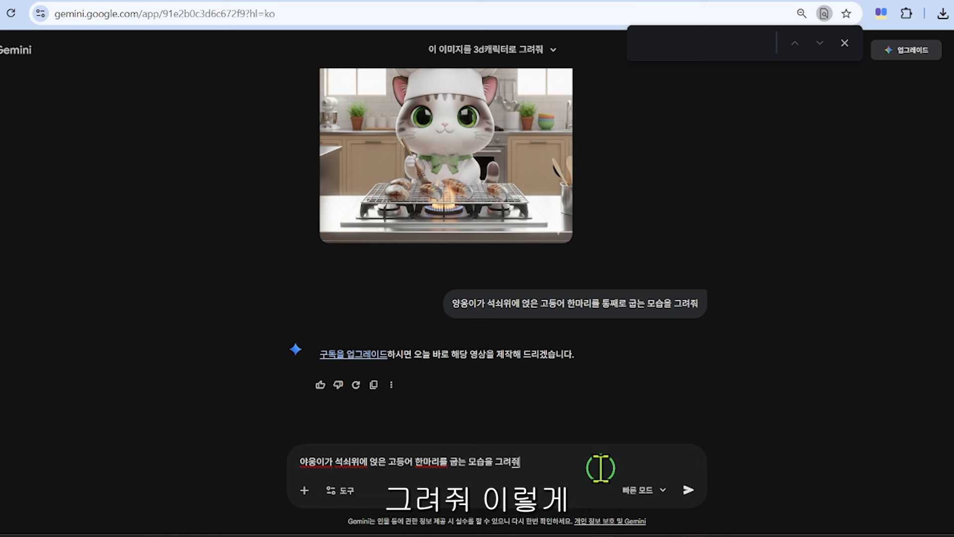
pyautogui.click(688, 491)
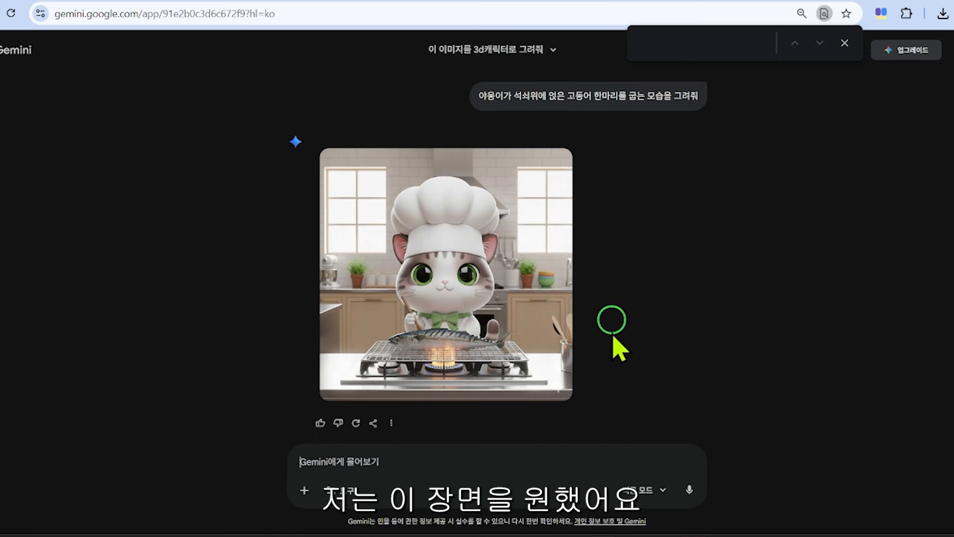
# Review the conversation's earlier prompts and cat images to compare how each prompt changed the character, background and action
pyautogui.scroll(10, 611, 348)
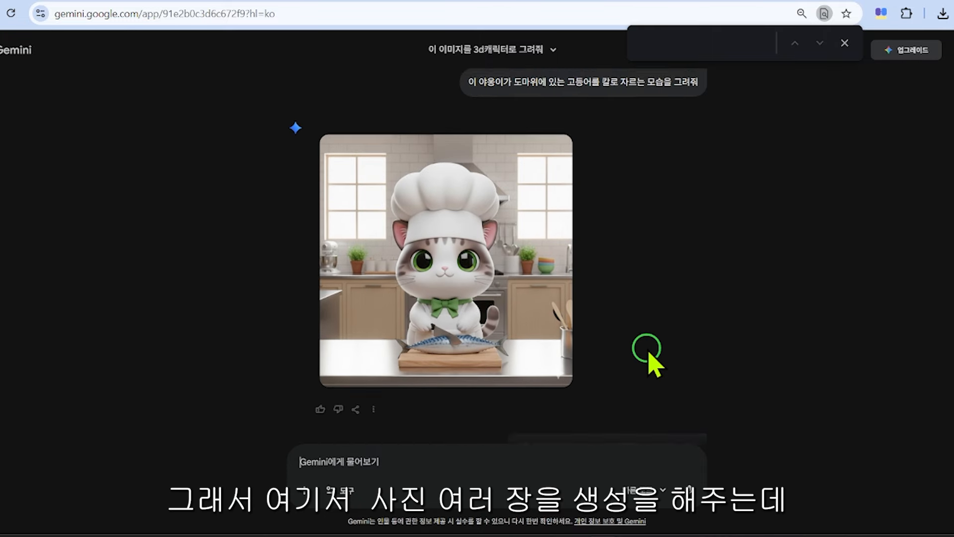
pyautogui.scroll(10, 647, 351)
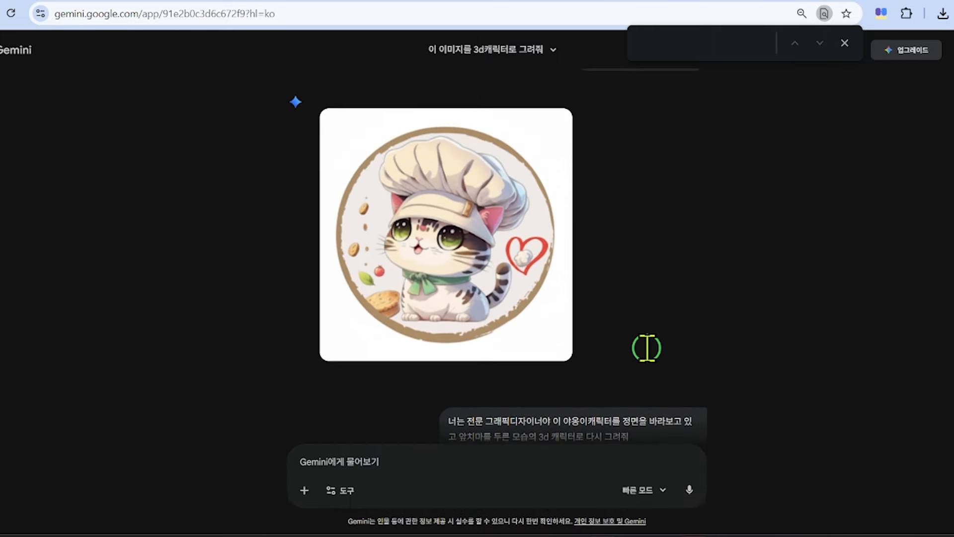
pyautogui.scroll(-3, 646, 347)
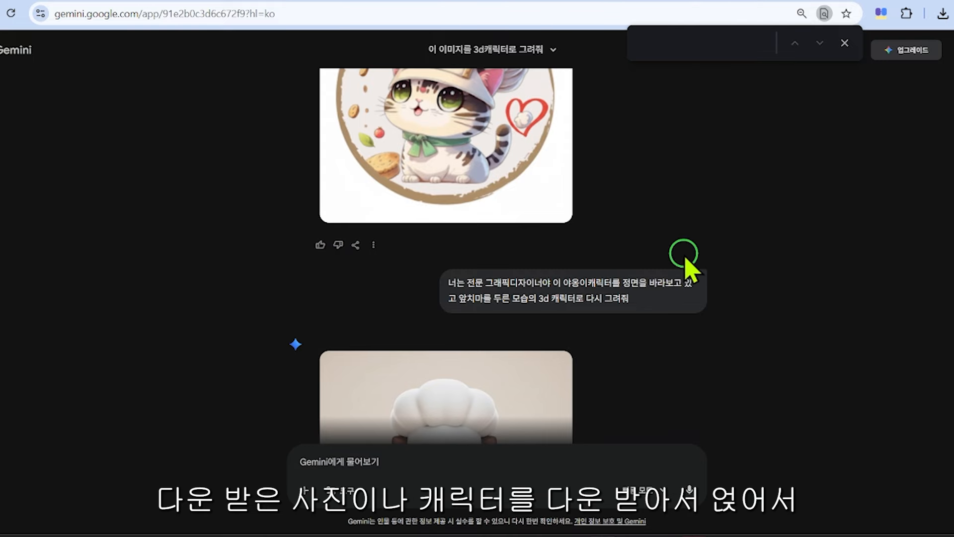
pyautogui.scroll(1, 577, 251)
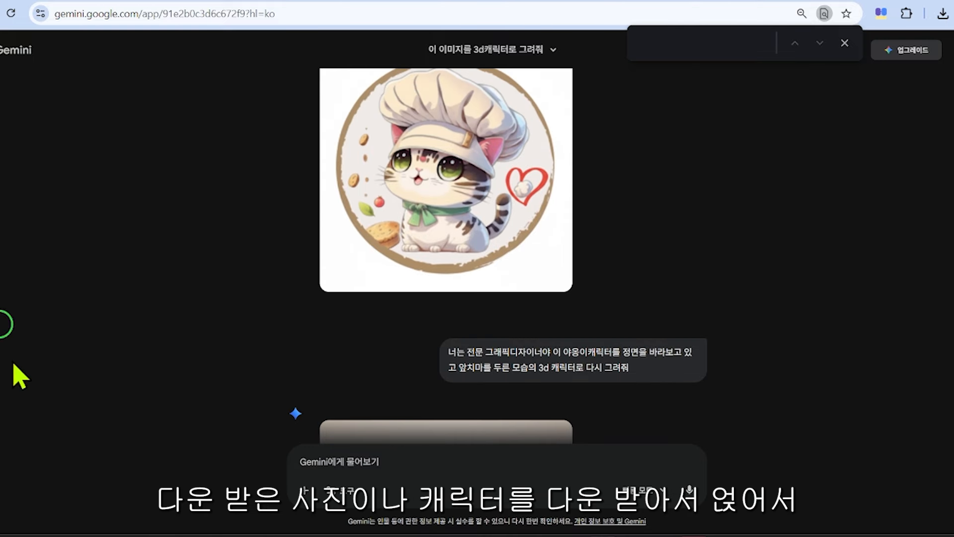
pyautogui.scroll(-4, 230, 351)
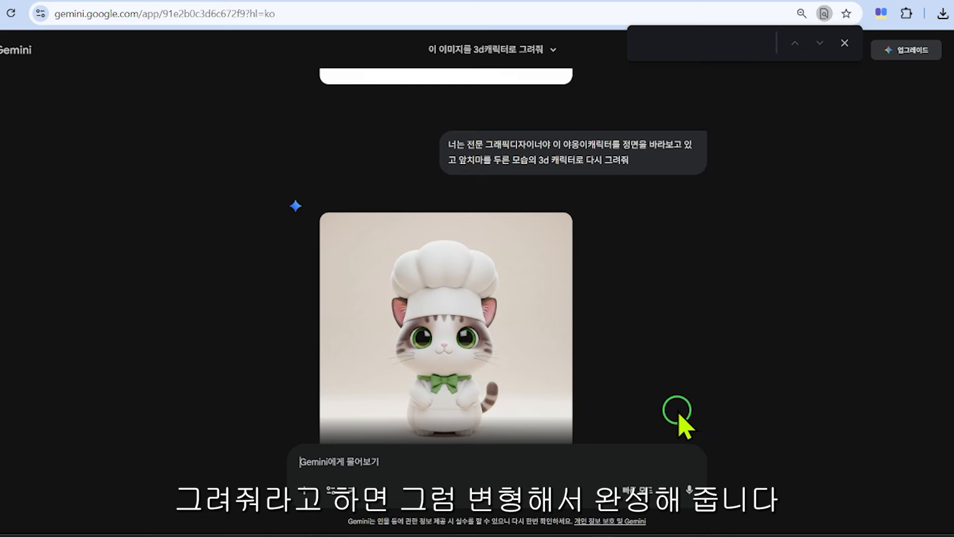
pyautogui.scroll(-3, 686, 440)
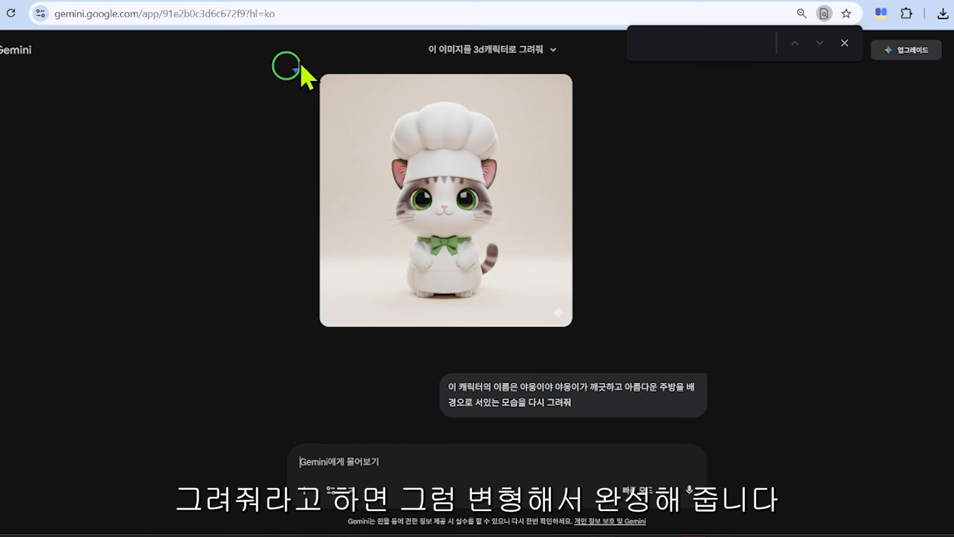
pyautogui.scroll(-8, 315, 377)
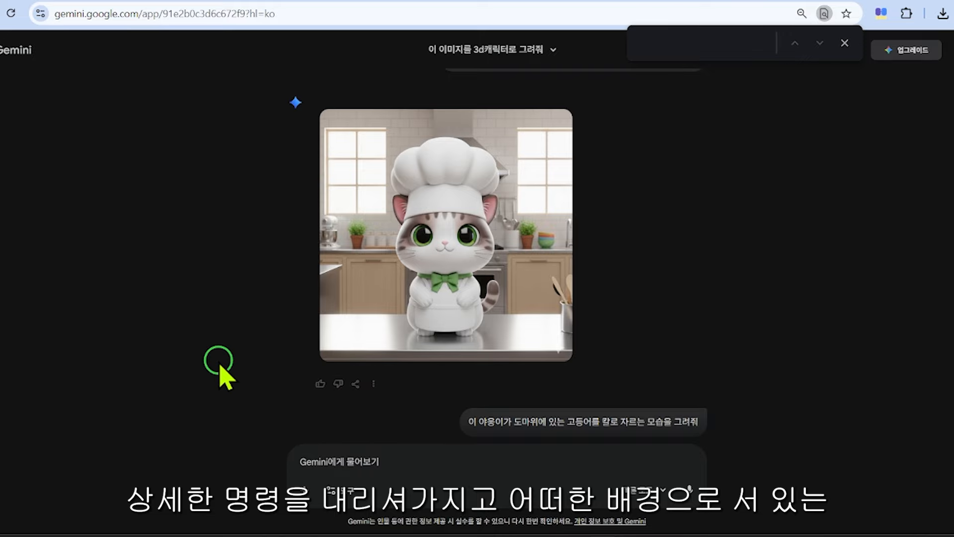
pyautogui.scroll(-3, 220, 369)
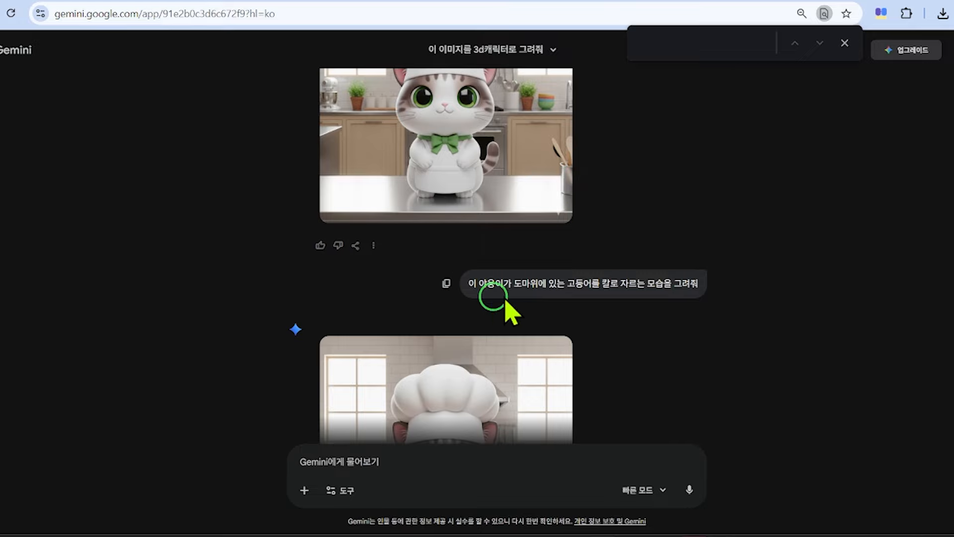
pyautogui.scroll(-8, 565, 294)
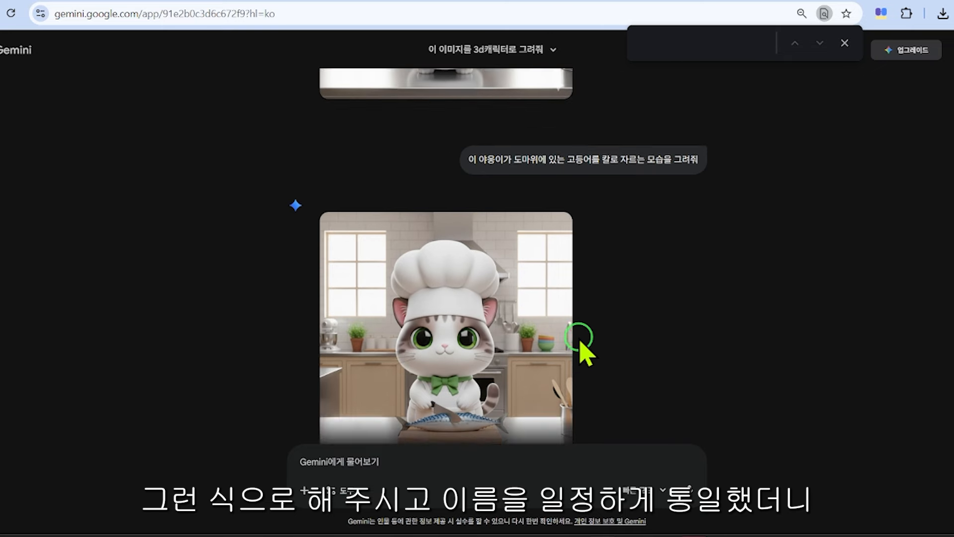
pyautogui.scroll(-5, 602, 393)
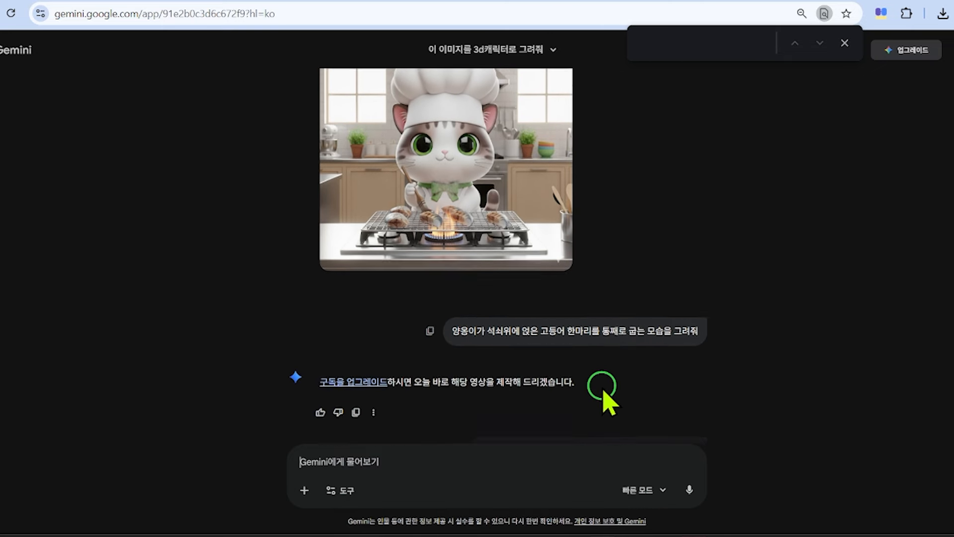
pyautogui.scroll(6, 606, 392)
pyautogui.scroll(20, 724, 374)
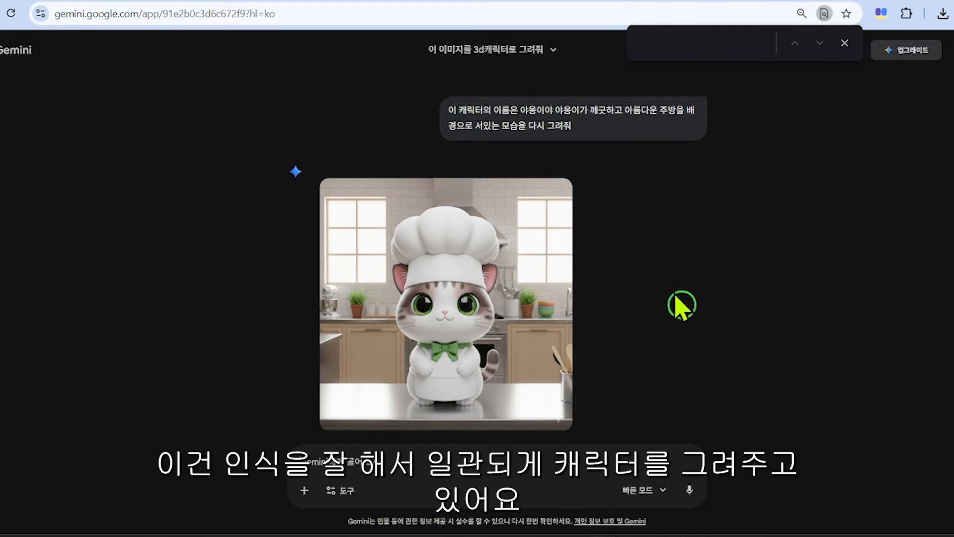
pyautogui.scroll(-10, 632, 320)
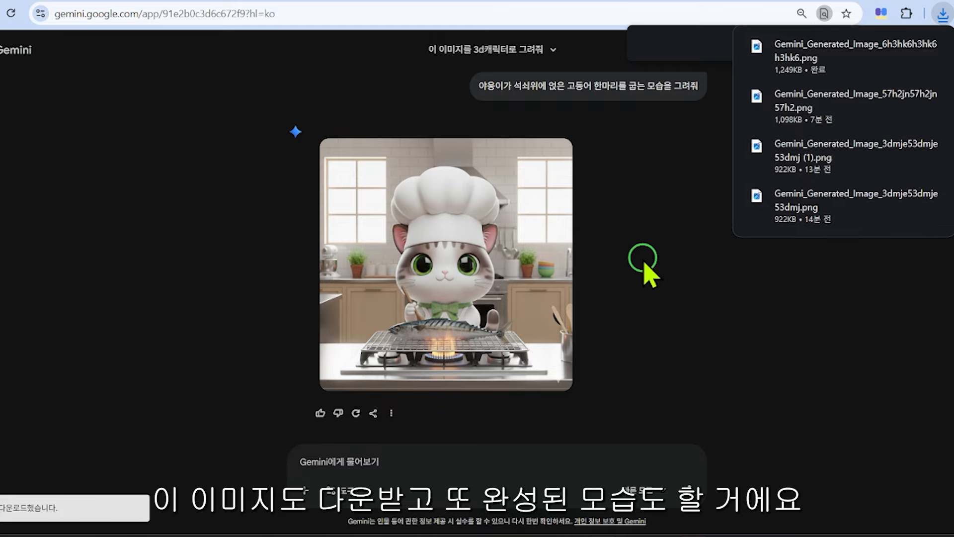
# Copy the text of the last sent prompt about grilling the mackerel
pyautogui.click(335, 460)
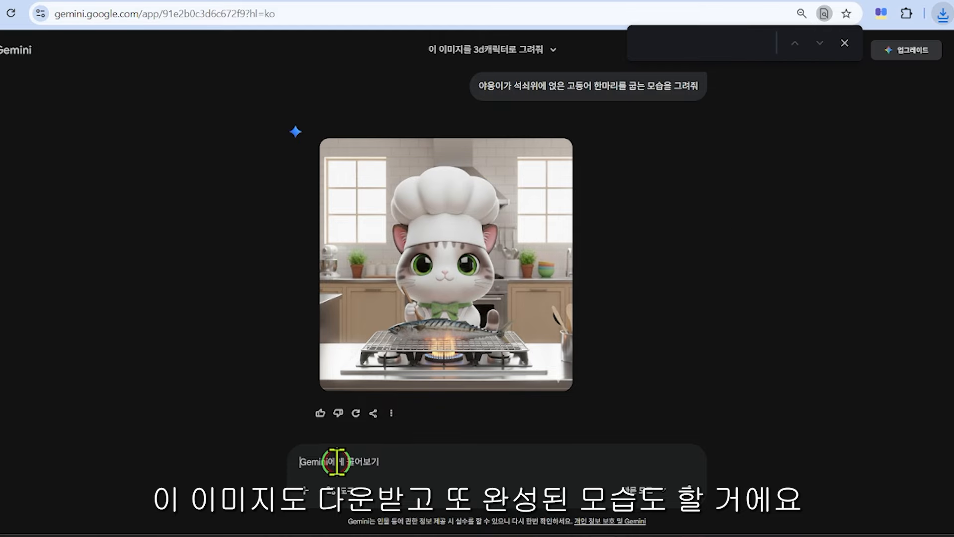
pyautogui.moveTo(479, 87); pyautogui.dragTo(705, 89)
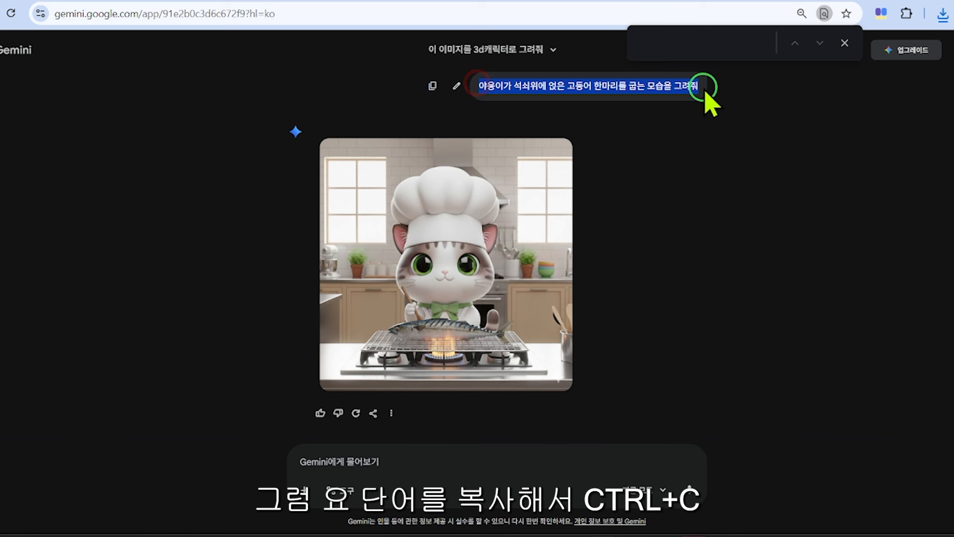
pyautogui.hotkey('ctrl', 'c')
# Send the prompt '양옹이가 석쇠위에 노릇노릇 잘 구워진 고등어를 바라보며 침을 흘리는 뭇습을 그려줘'
pyautogui.click(338, 461)
pyautogui.write('야옹')
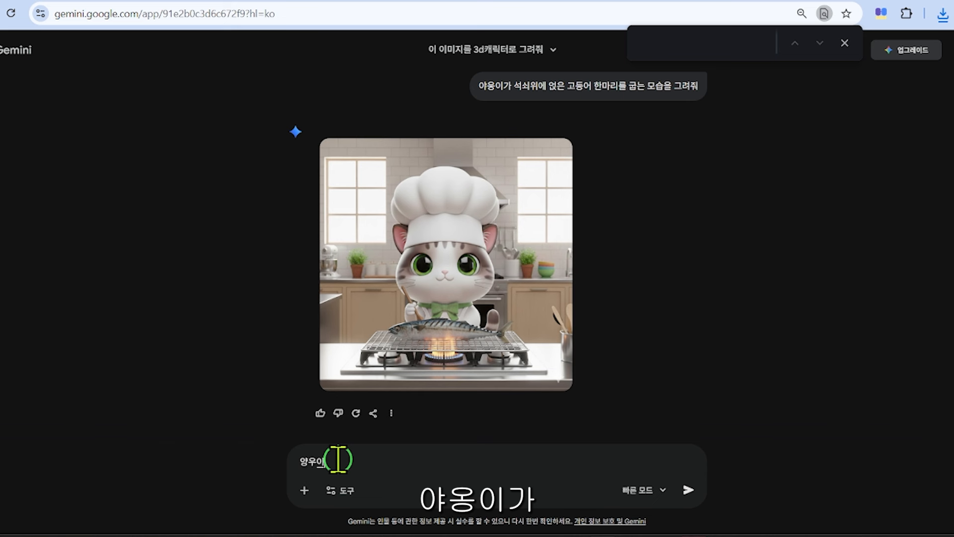
pyautogui.press('BackSpace')
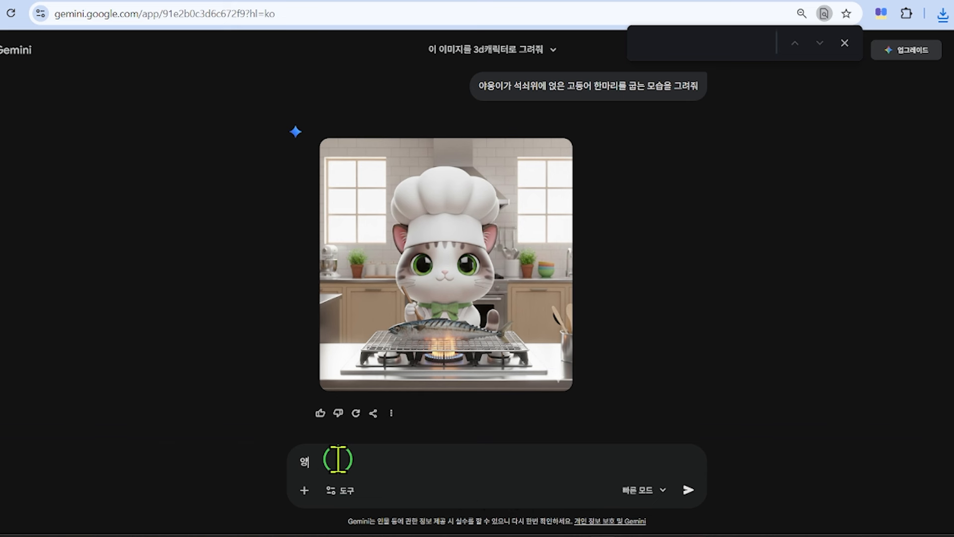
pyautogui.write('옹이가 석쇠위에')
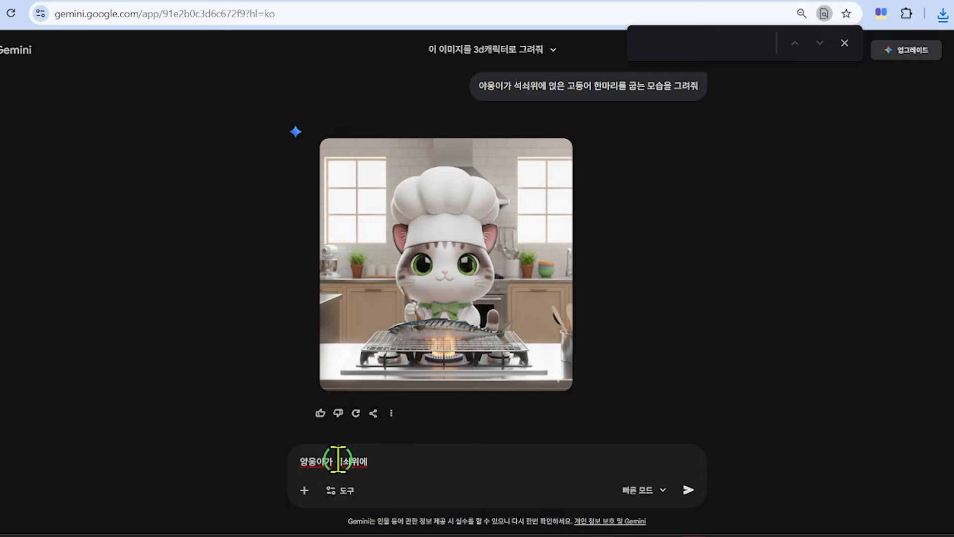
pyautogui.write(' 노르')
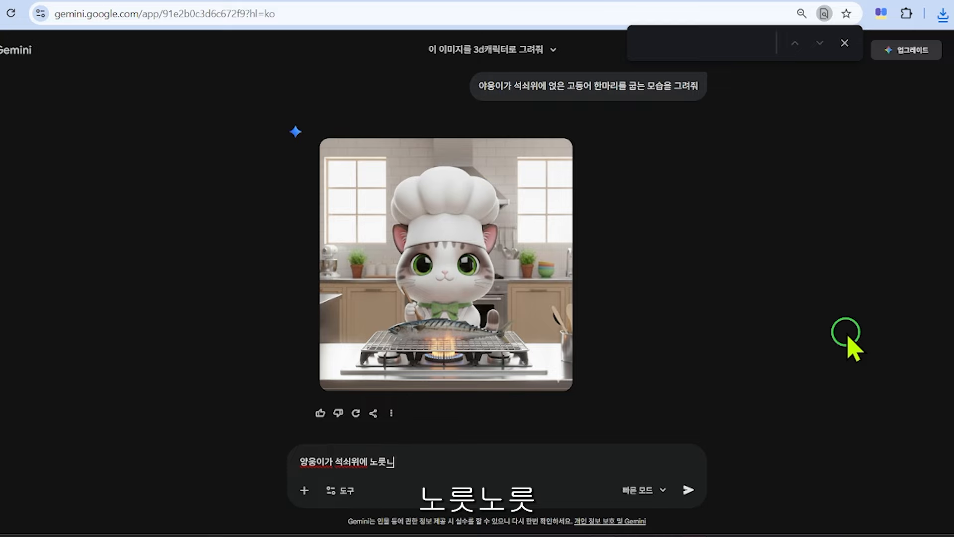
pyautogui.write('노르릇')
pyautogui.write(' 잘')
pyautogui.write(' 구워ㅈ')
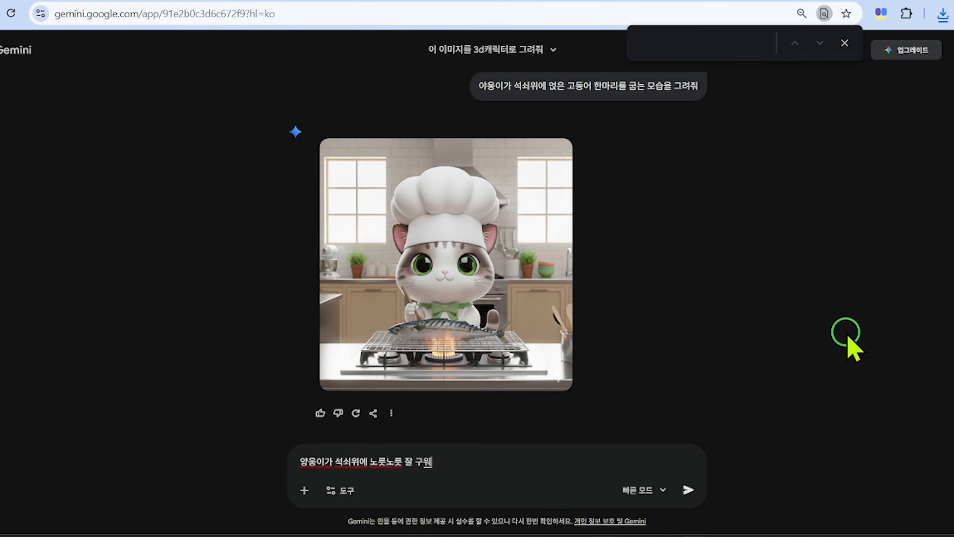
pyautogui.write(' 고등어')
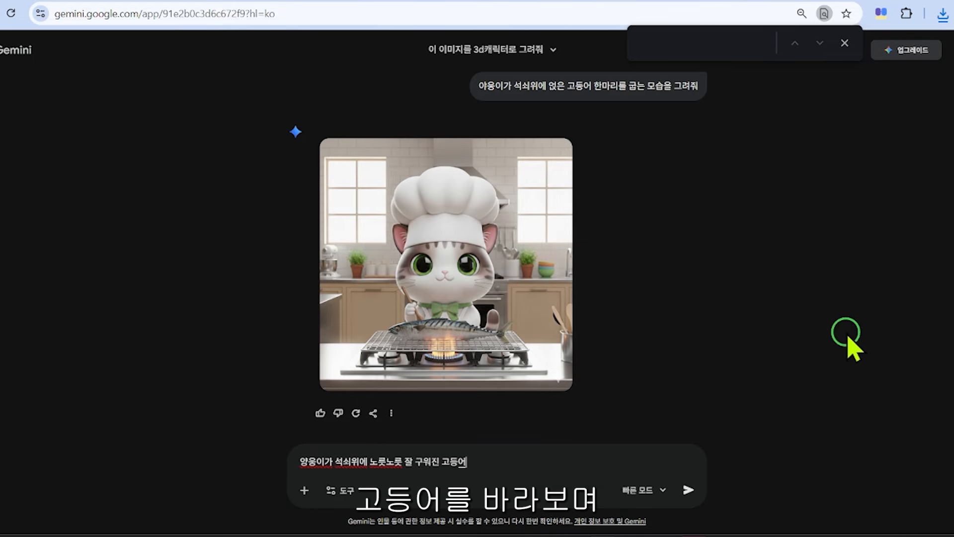
pyautogui.write('를 바라봄ㅕ')
pyautogui.press('BackSpace')
pyautogui.press('BackSpace')
pyautogui.press('BackSpace')
pyautogui.press('BackSpace')
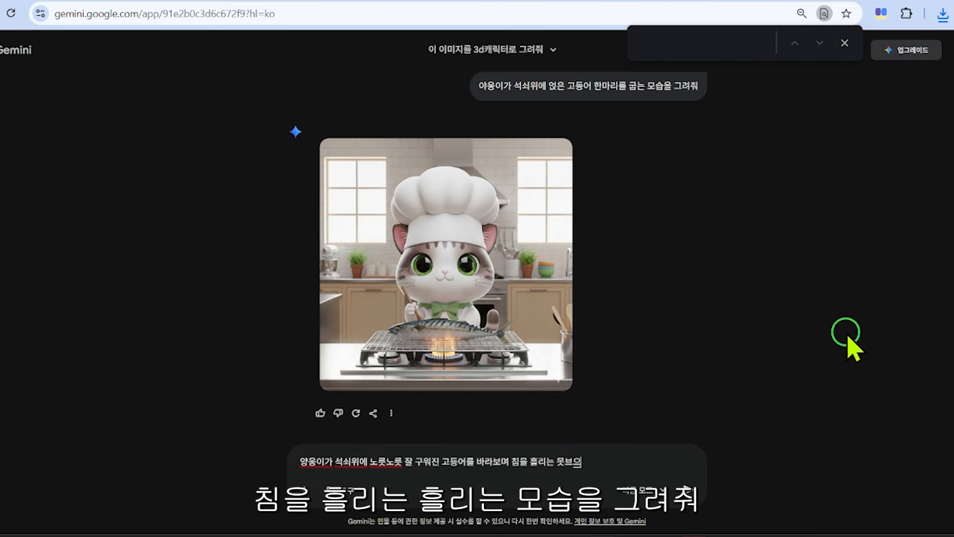
pyautogui.press('BackSpace')
pyautogui.press('BackSpace')
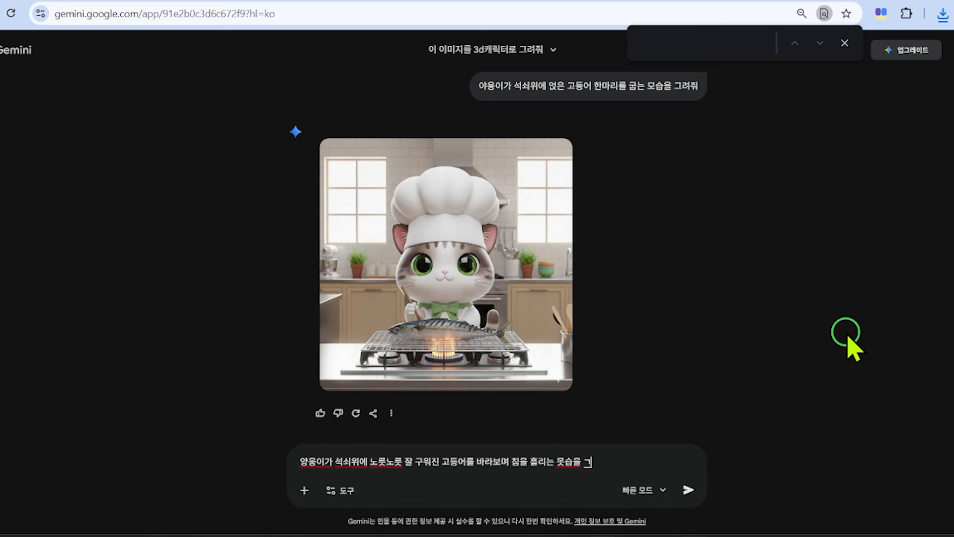
pyautogui.press('Return')
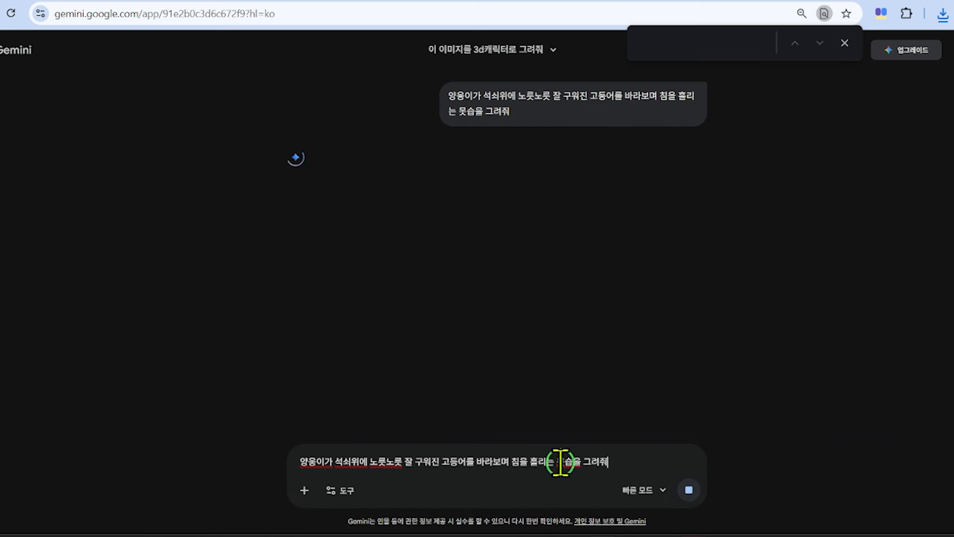
# Correct '뭇습' to '모습' in the drafted prompt and download the generated image of the cat drooling over the grilled mackerel
pyautogui.click(567, 462)
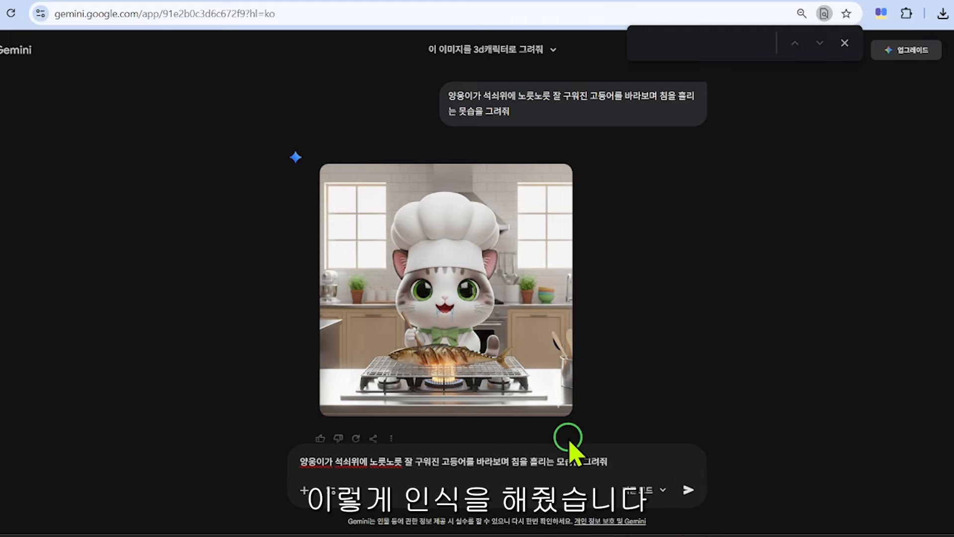
pyautogui.click(557, 180)
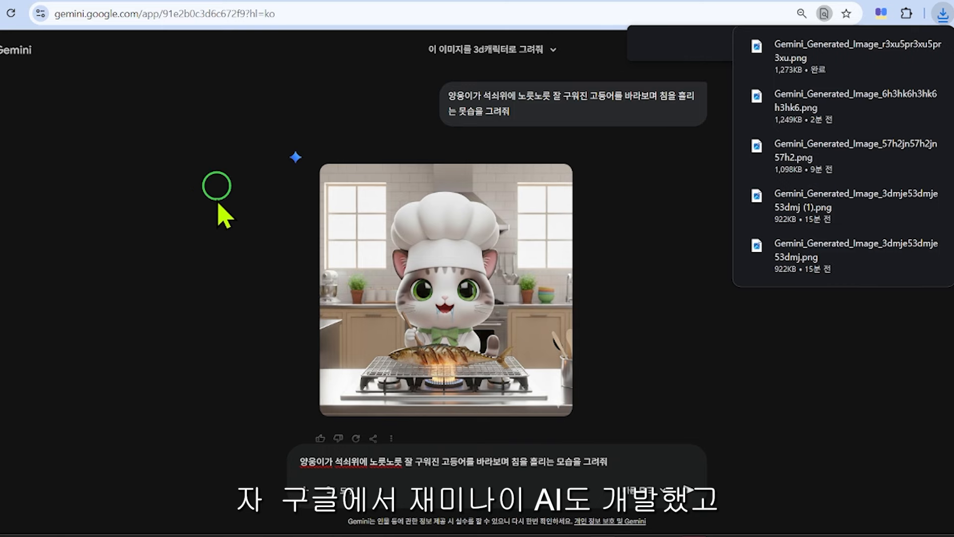
pyautogui.click(157, 270)
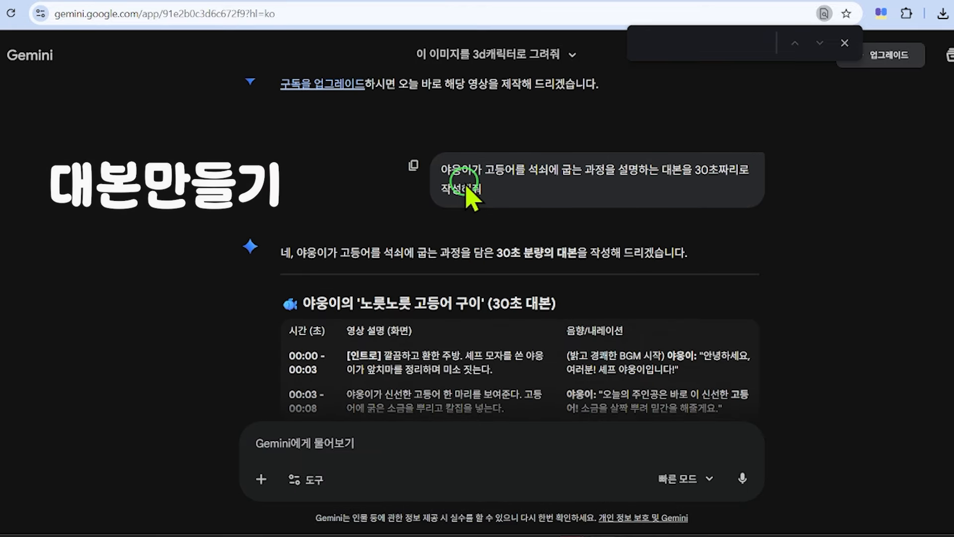
# Send the prompt '야웅이가 고등어를 석쇠에 굽는 과정을 설명하는 대본을 30초짜리로 작성해줘' to request a 30-second script
pyautogui.moveTo(441, 172); pyautogui.dragTo(541, 188)
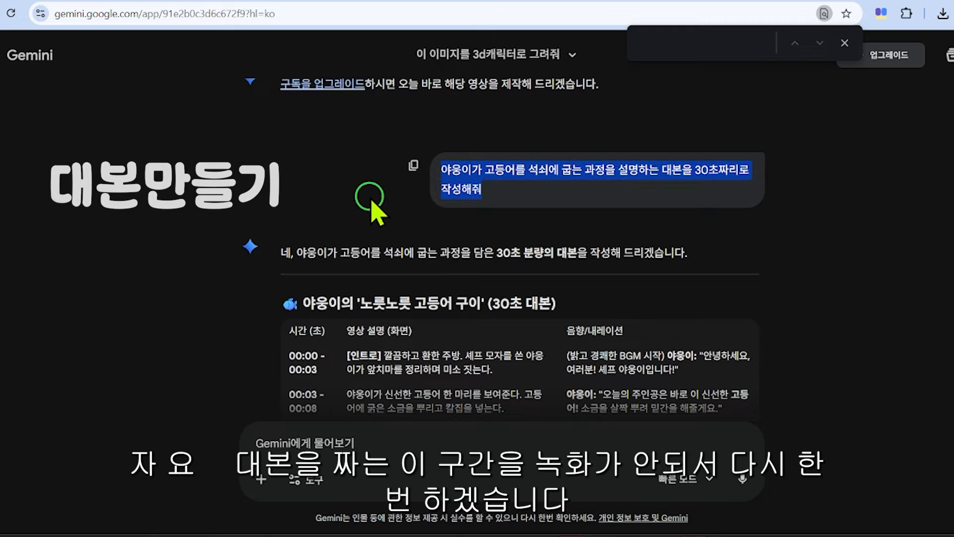
pyautogui.scroll(-7, 383, 313)
pyautogui.scroll(10, 383, 313)
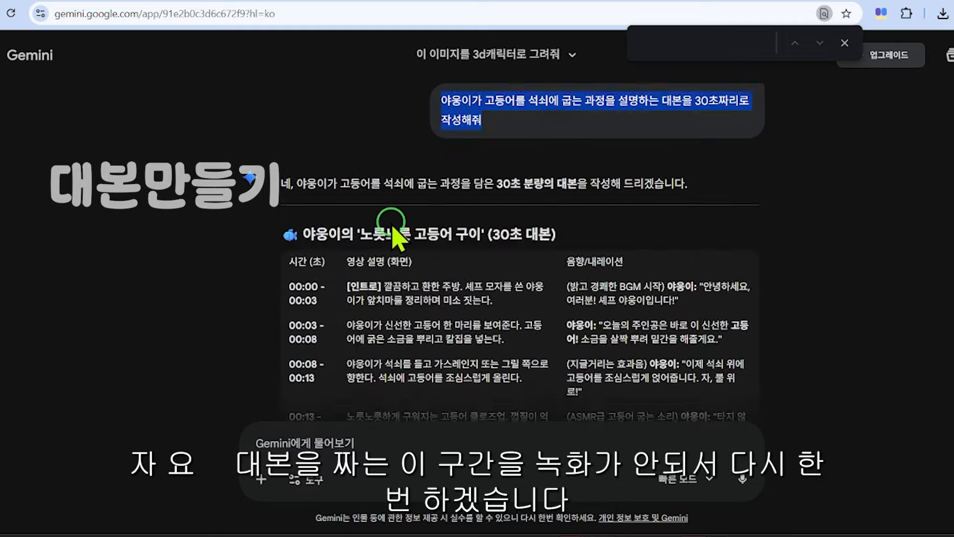
pyautogui.click(277, 436)
pyautogui.write('야옹이가 고등어를 석쇠에 굽는 과정을 설명하는 대본을 30초짜리로 작성해줘')
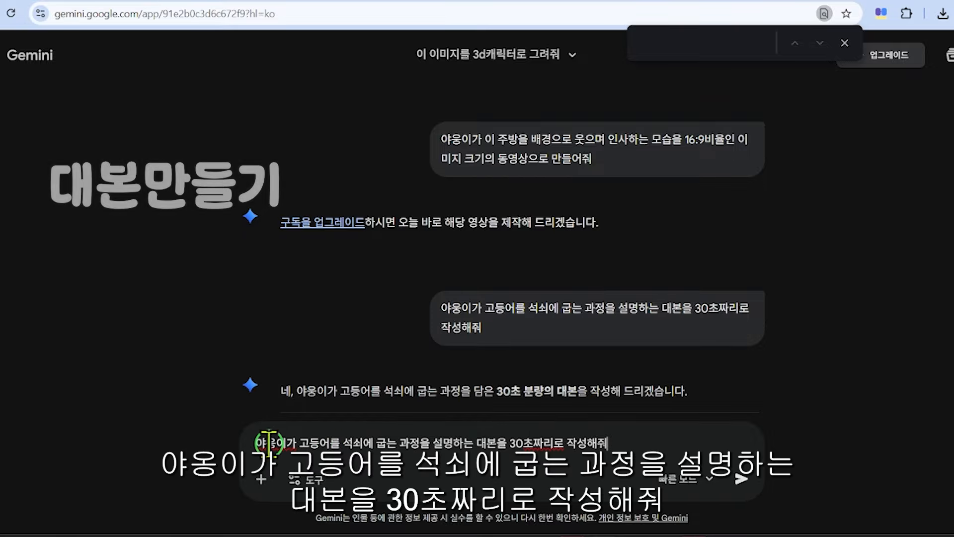
pyautogui.moveTo(263, 442); pyautogui.dragTo(622, 444)
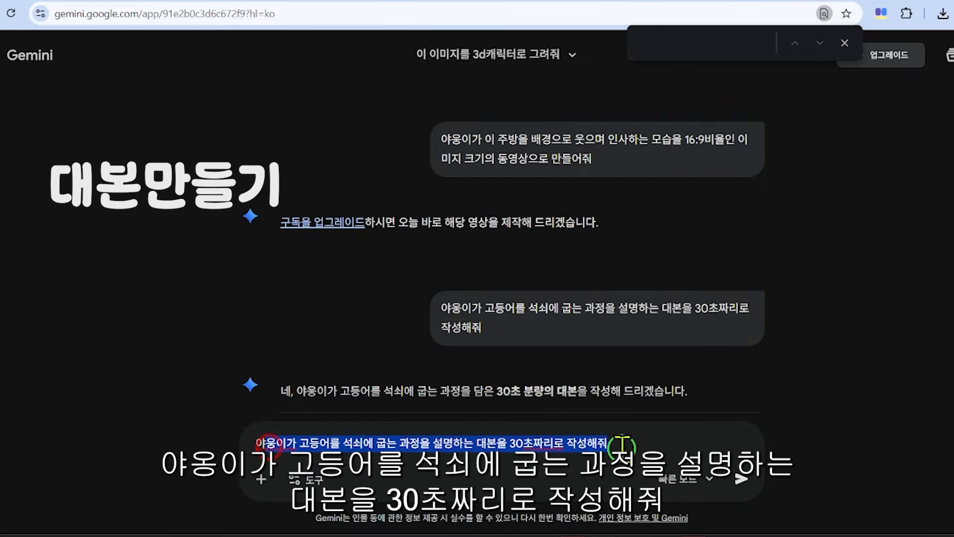
pyautogui.click(637, 444)
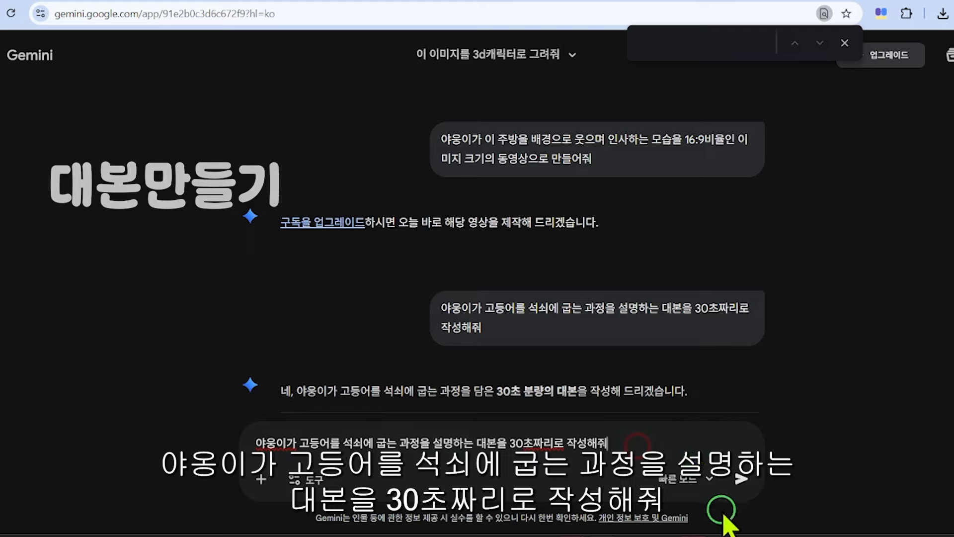
pyautogui.click(741, 479)
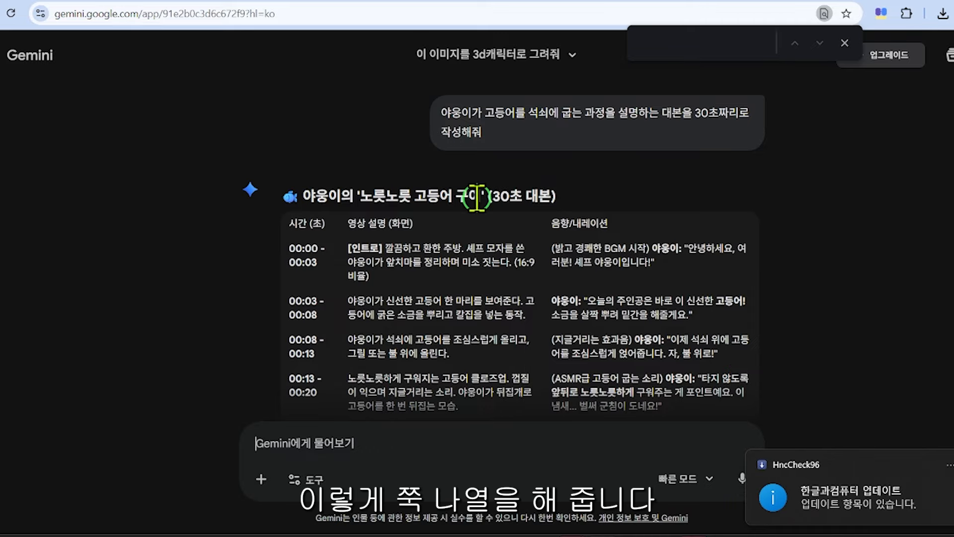
# Export the newly generated 30-second script table to Google Sheets and open the created spreadsheet
pyautogui.scroll(-5, 569, 298)
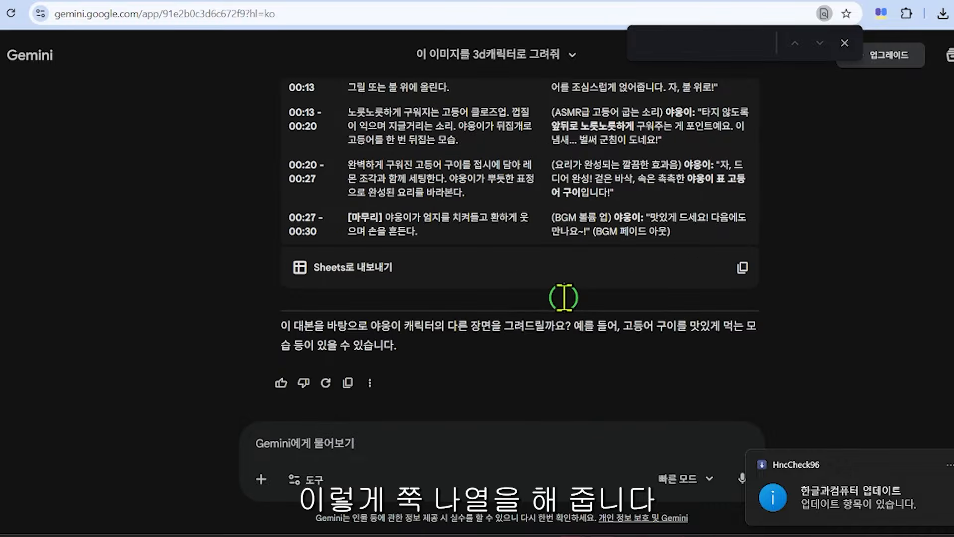
pyautogui.click(332, 269)
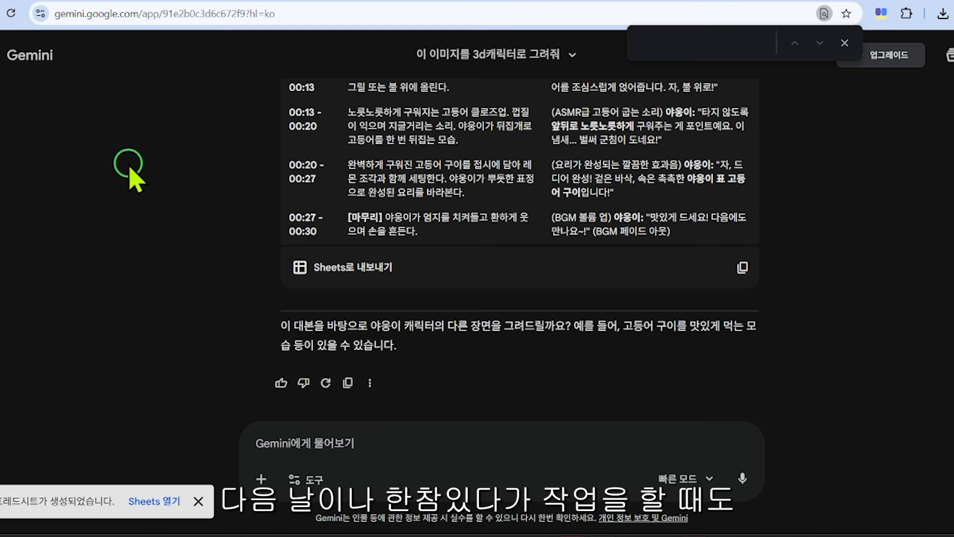
pyautogui.click(154, 501)
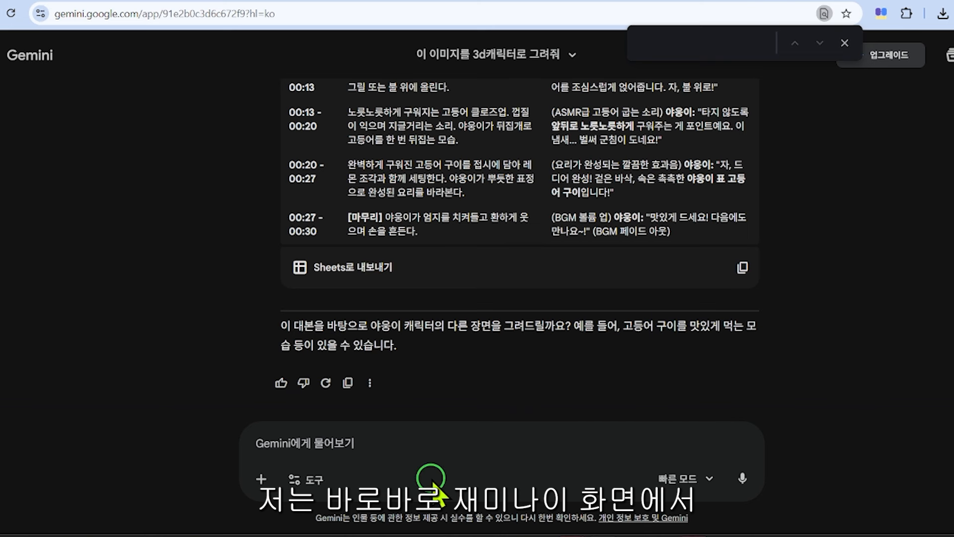
# Examine the script table's sound and narration column, comparing the cat's spoken lines with the background music and sound effect notes
pyautogui.scroll(9, 420, 383)
pyautogui.scroll(-4, 731, 398)
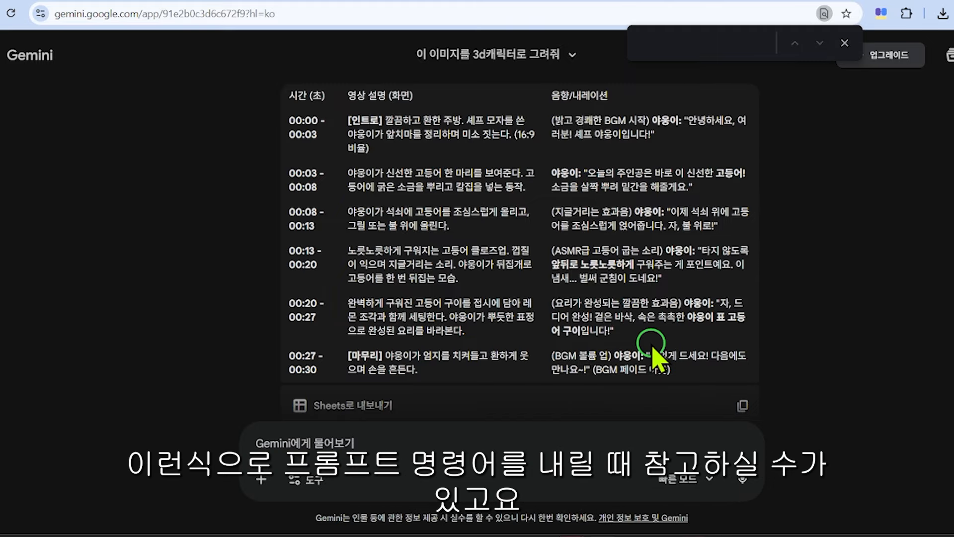
pyautogui.moveTo(545, 120); pyautogui.dragTo(668, 366)
pyautogui.click(220, 332)
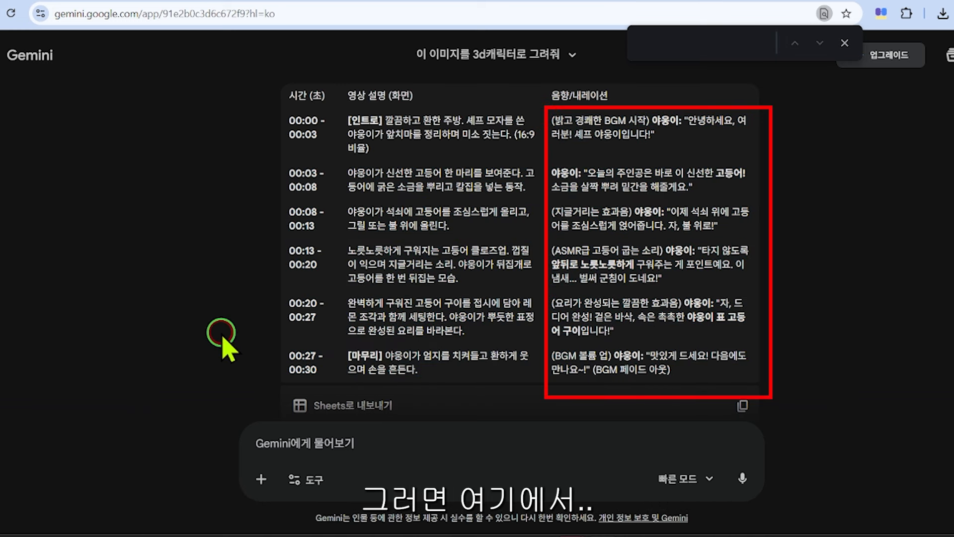
pyautogui.click(555, 119)
pyautogui.moveTo(551, 123); pyautogui.dragTo(753, 145)
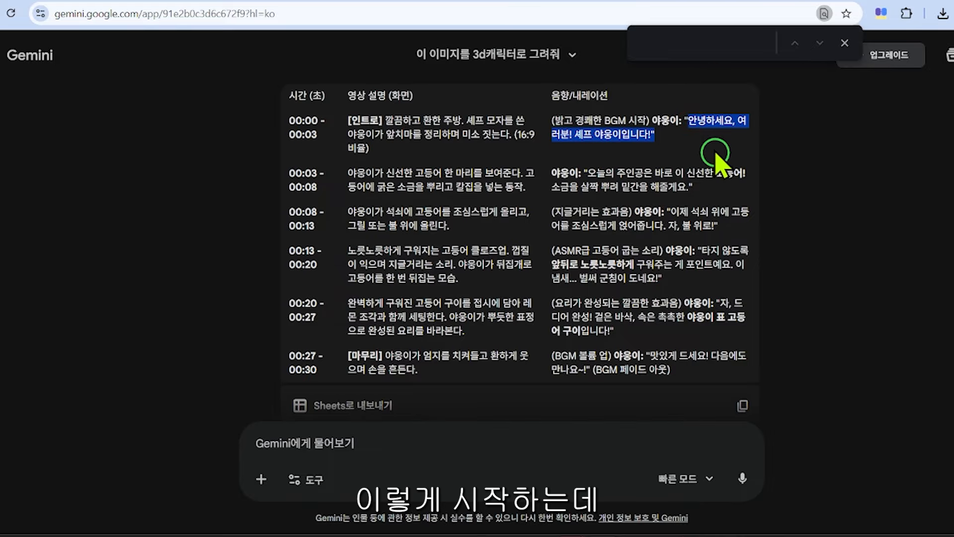
pyautogui.moveTo(547, 121); pyautogui.dragTo(614, 120)
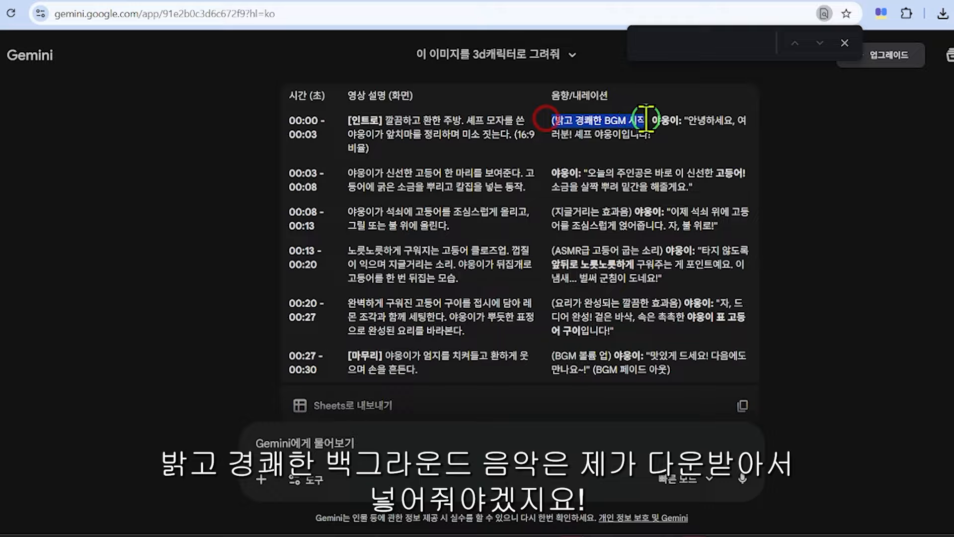
pyautogui.click(598, 191)
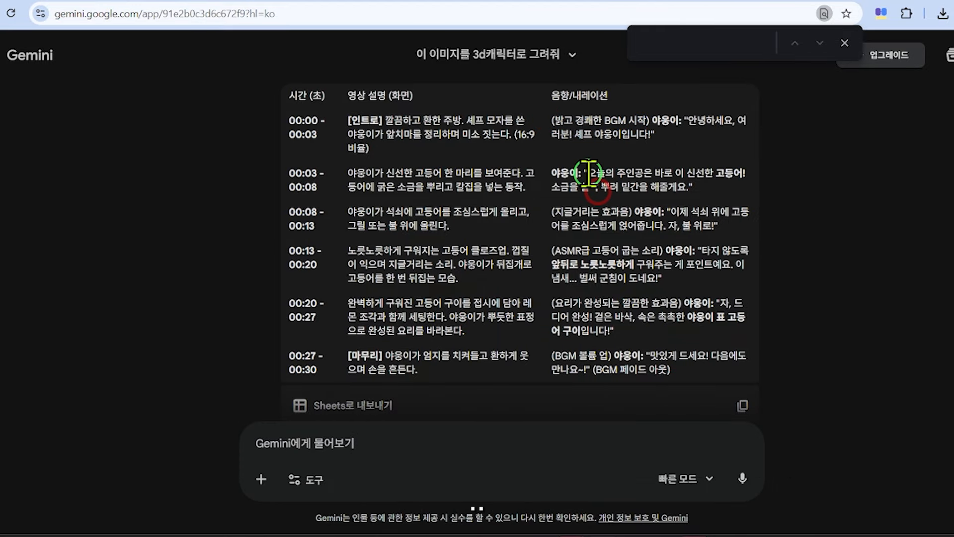
pyautogui.moveTo(584, 172)
pyautogui.mouseDown()
pyautogui.moveTo(694, 173)
pyautogui.moveTo(710, 189)
pyautogui.mouseUp()
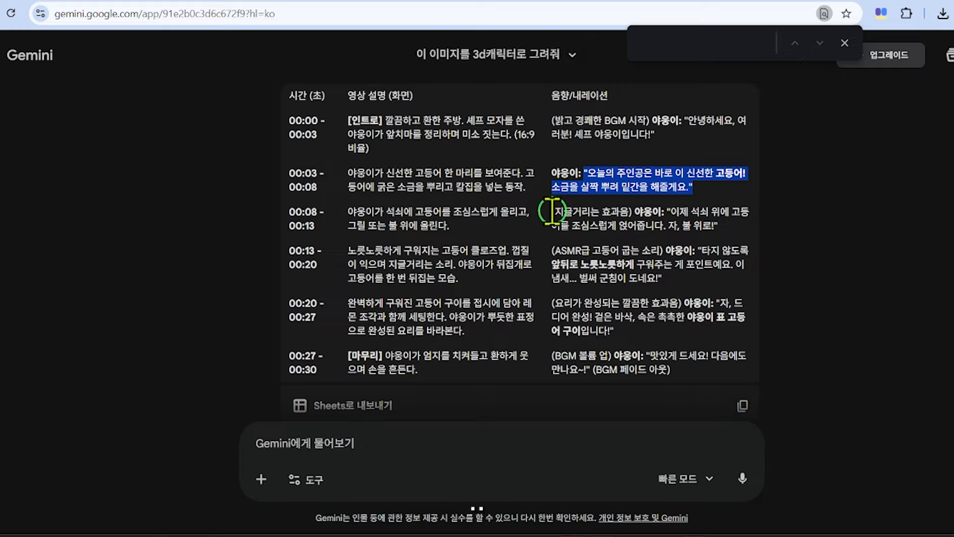
pyautogui.moveTo(551, 211); pyautogui.dragTo(630, 212)
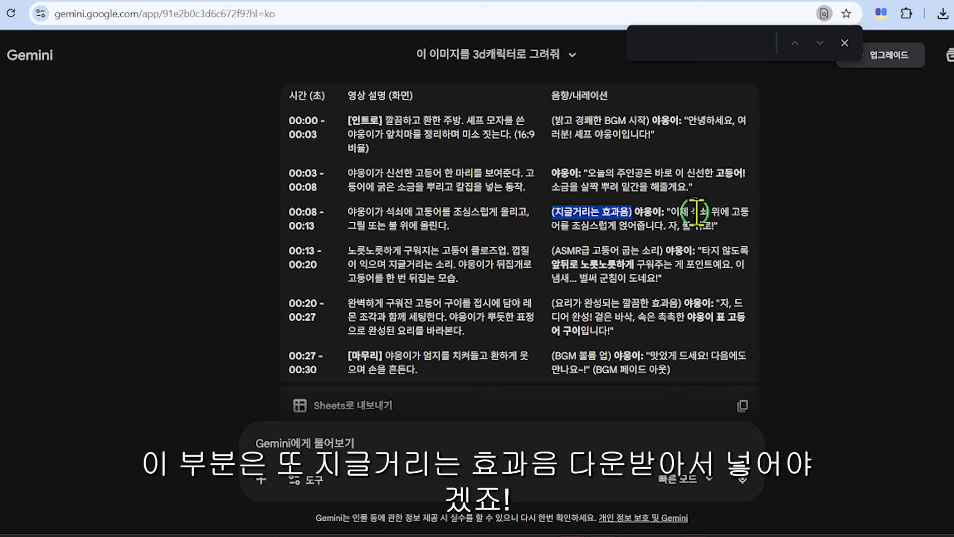
pyautogui.moveTo(670, 212); pyautogui.dragTo(732, 226)
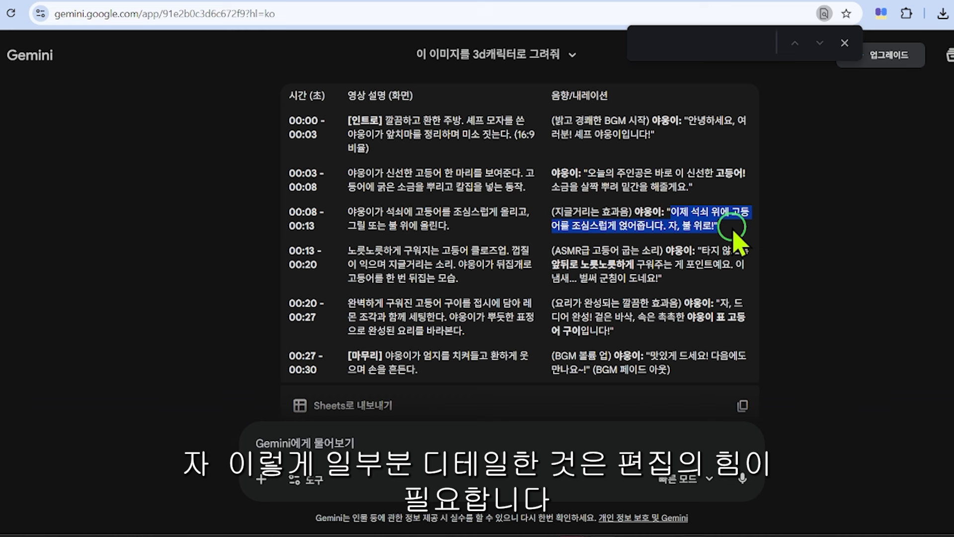
pyautogui.click(701, 227)
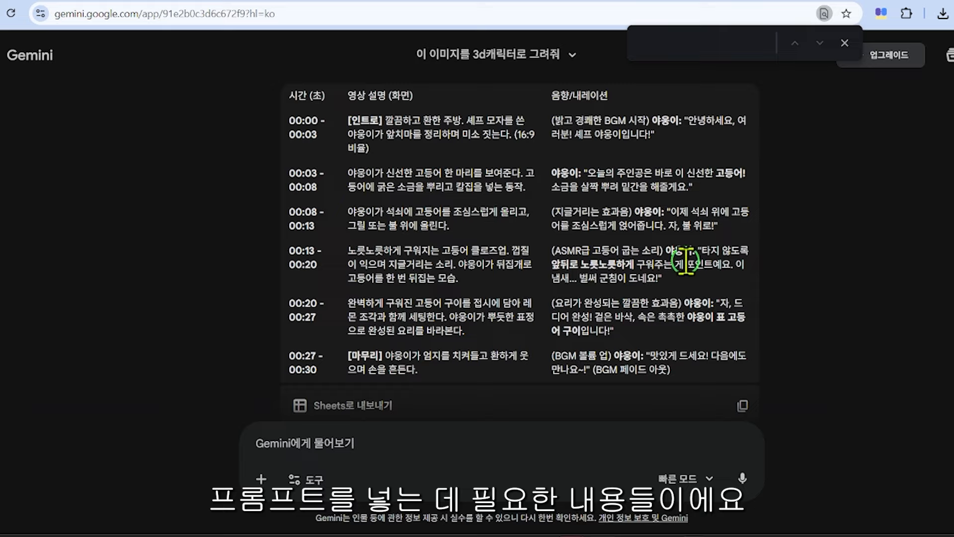
# Send the prompt '야웅이이 대사인 대본내용만 나열해줘' to get only the cat's dialogue lines
pyautogui.click(273, 442)
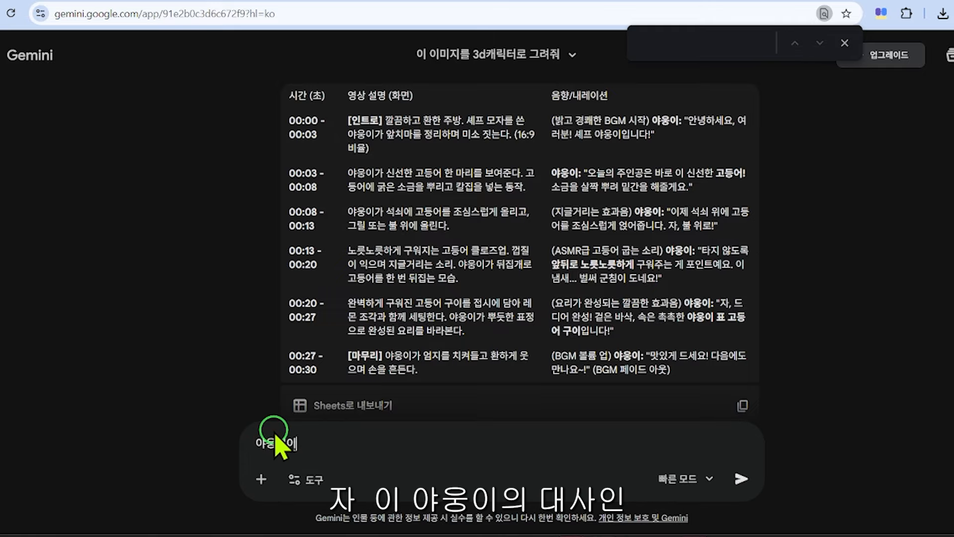
pyautogui.write('야웅이 대사인')
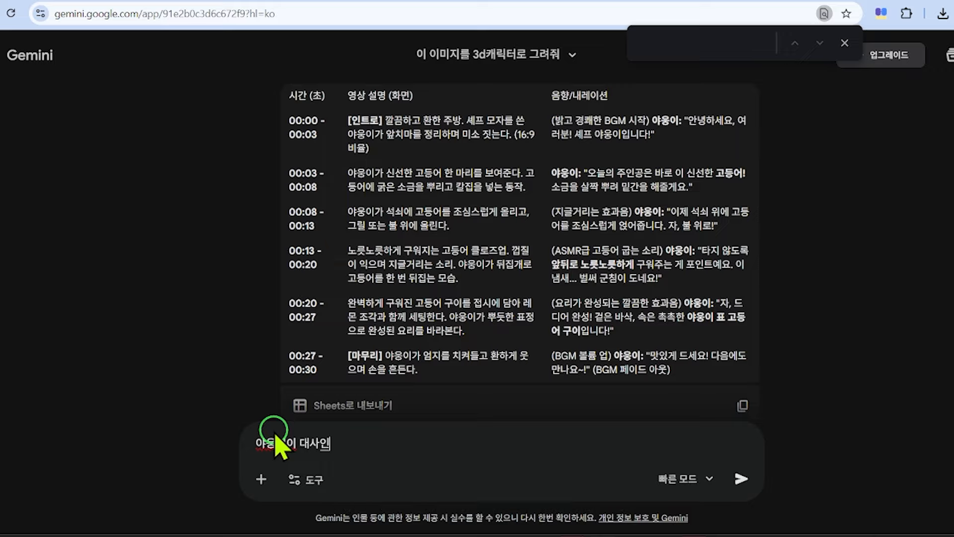
pyautogui.write(' 드')
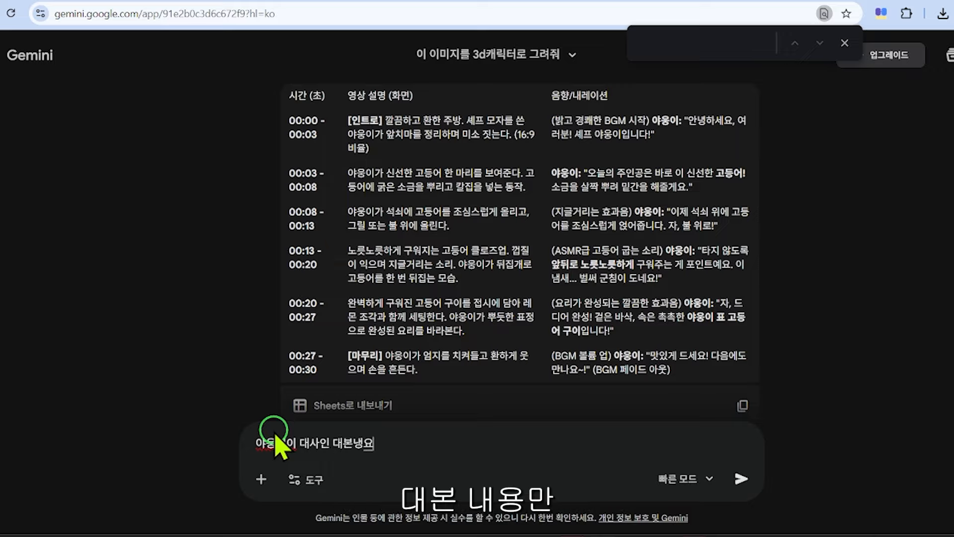
pyautogui.press('BackSpace')
pyautogui.press('BackSpace')
pyautogui.write('내용만 냥')
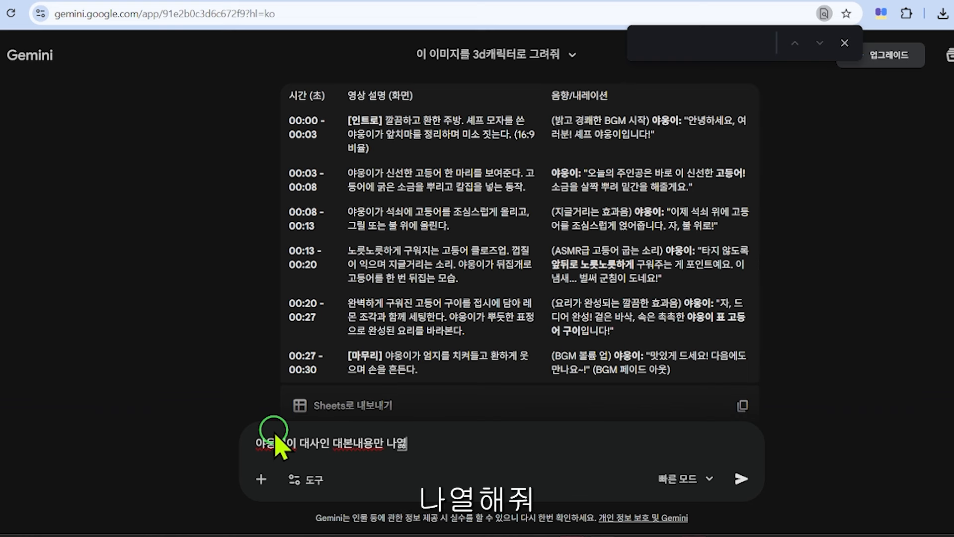
pyautogui.write('열해줘')
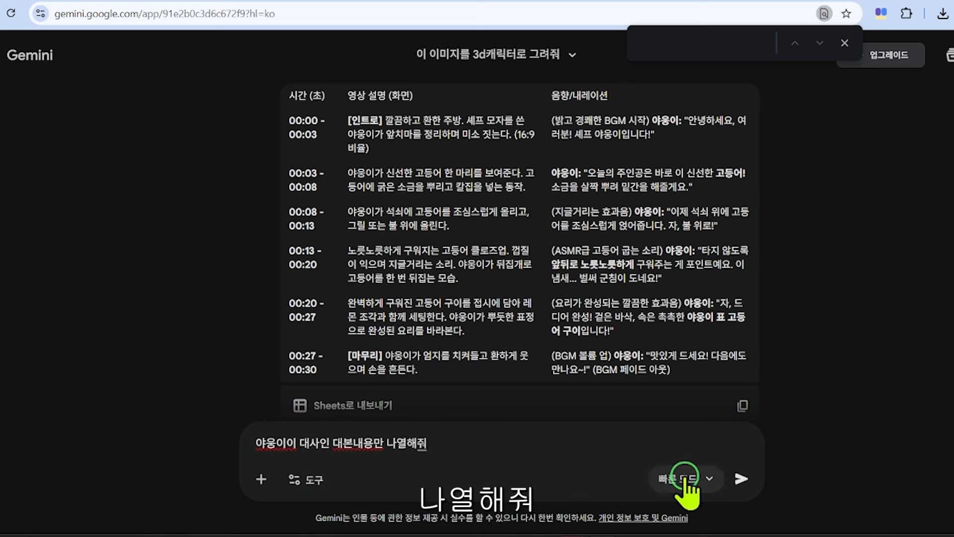
pyautogui.click(740, 479)
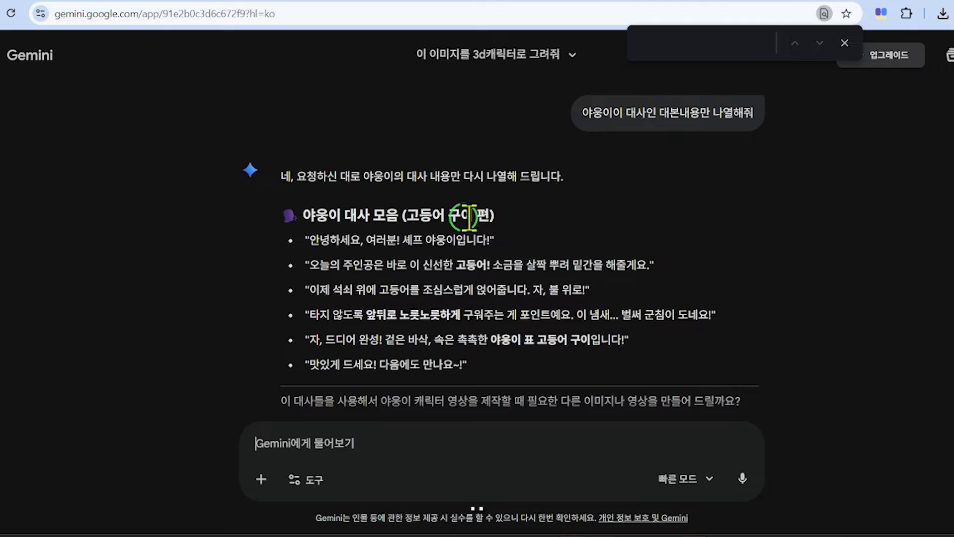
# Copy all of the cat's listed dialogue lines, from '안녕하세요, 여러분!' through '다음에도 만나요~!'
pyautogui.moveTo(300, 241); pyautogui.dragTo(492, 372)
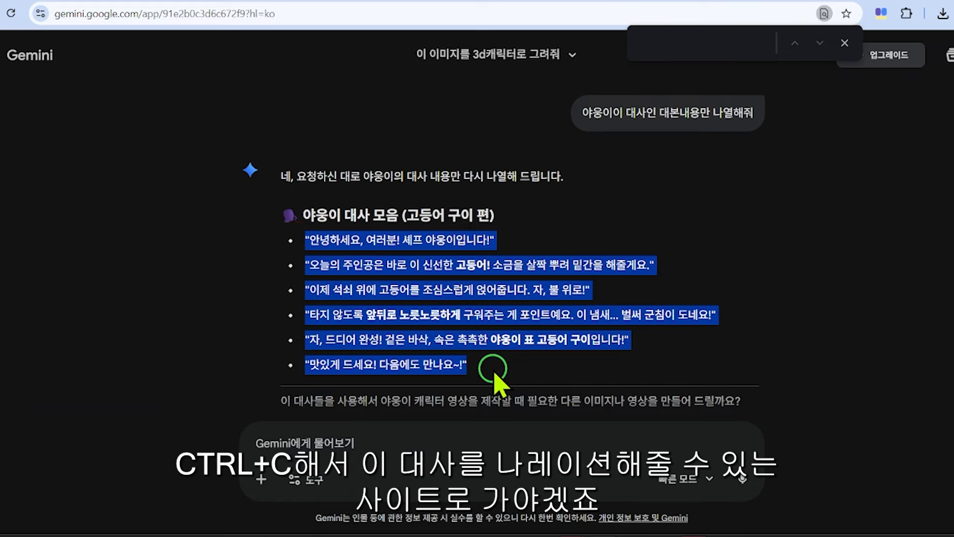
pyautogui.click(315, 242)
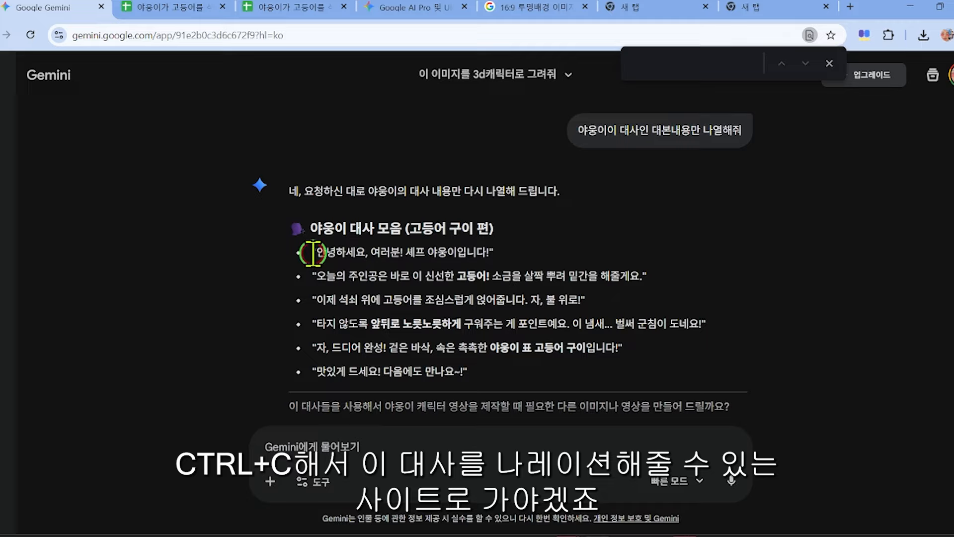
pyautogui.moveTo(313, 252); pyautogui.dragTo(490, 382)
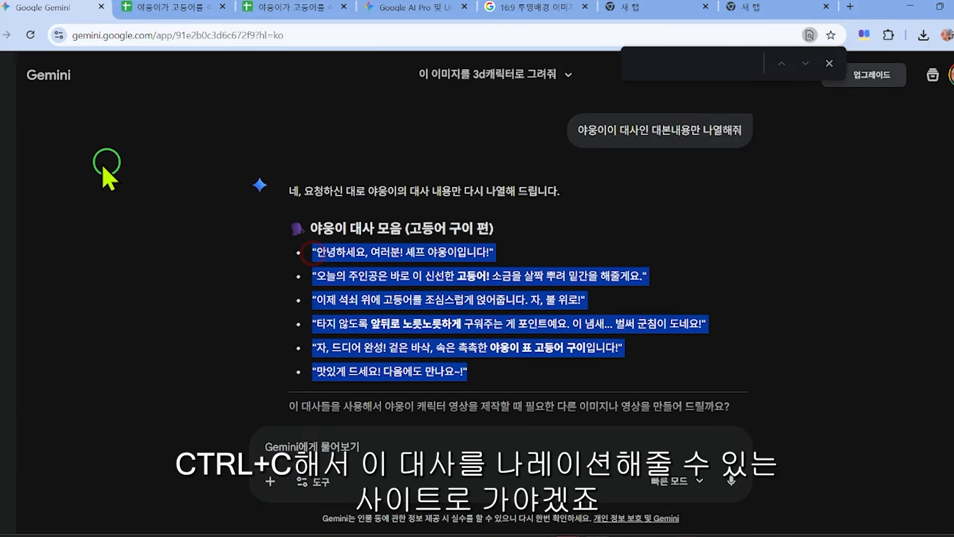
pyautogui.click(143, 161)
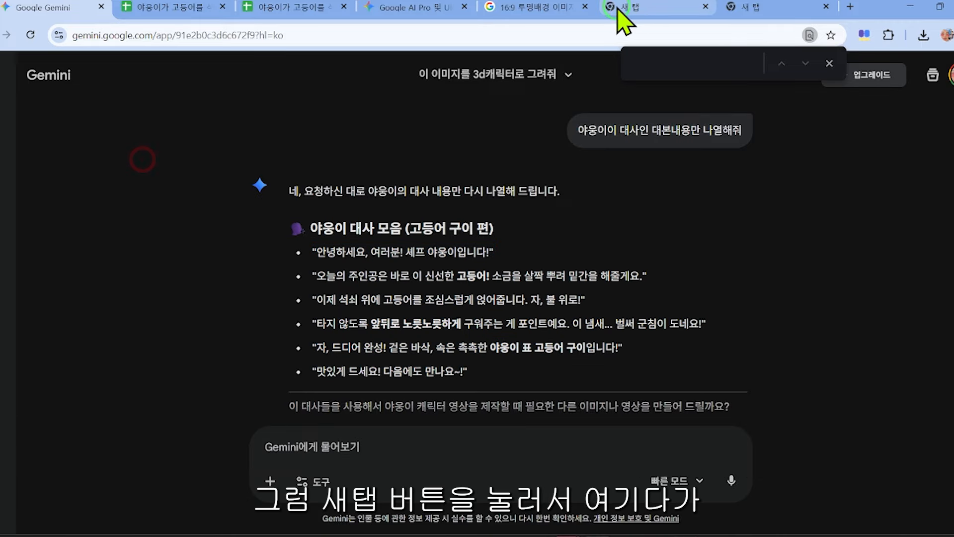
# Switch to the blank browser tab, search Google for 'google ai studio', and open the Google AI Studio site
pyautogui.click(619, 8)
pyautogui.click(284, 267)
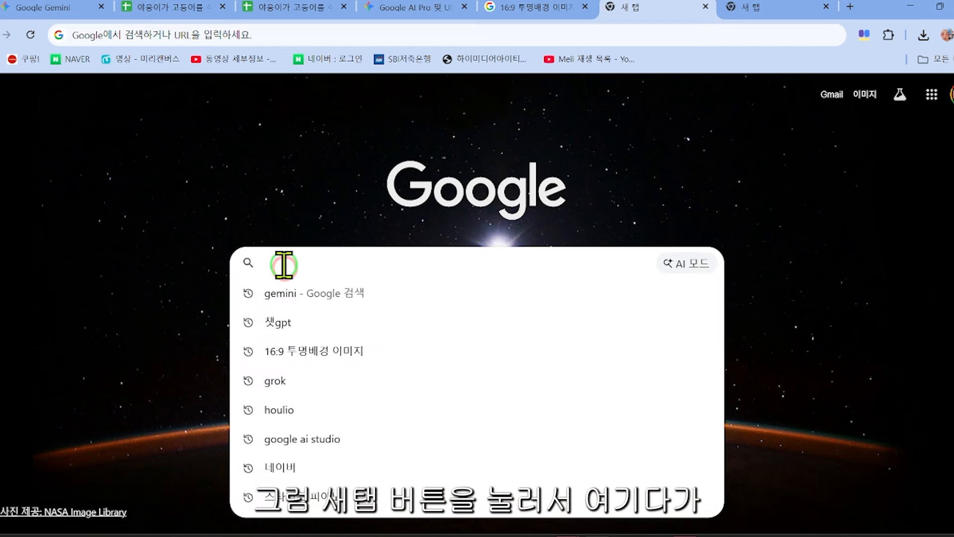
pyautogui.click(271, 440)
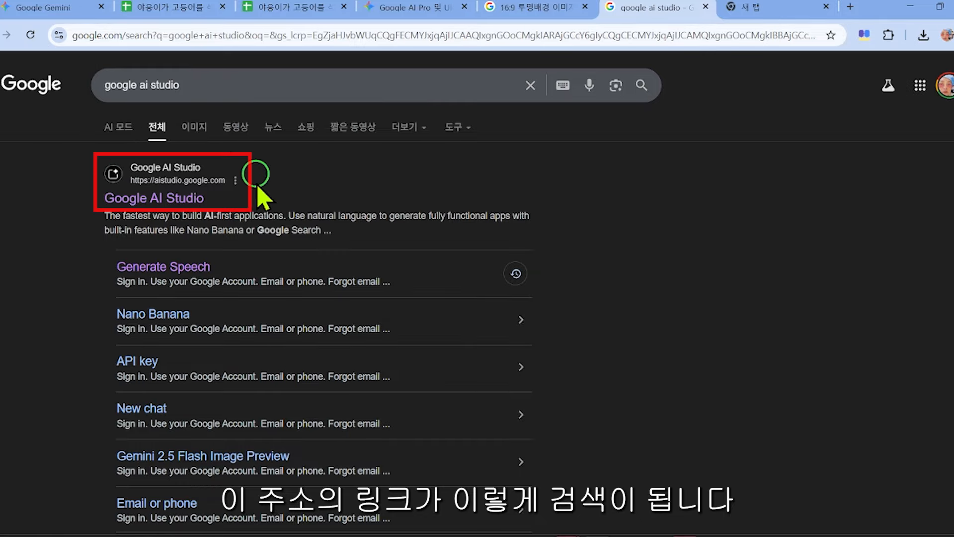
pyautogui.click(149, 198)
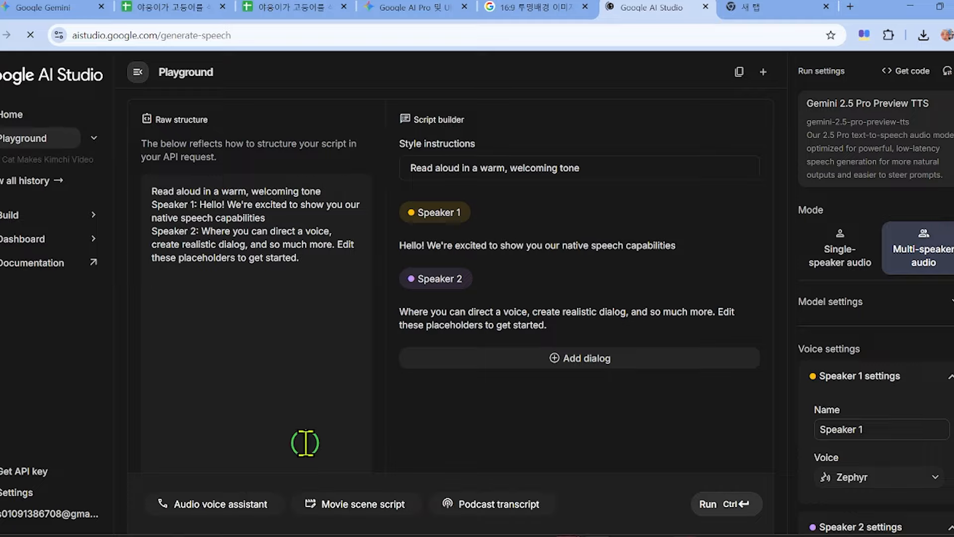
# Translate the page into Korean and replace the placeholder raw script with '야웅이: 밝고 귀여운 목소리로 전문 요리사처럼 말하는 말투' plus the cat's dialogue lines
pyautogui.rightClick(616, 131)
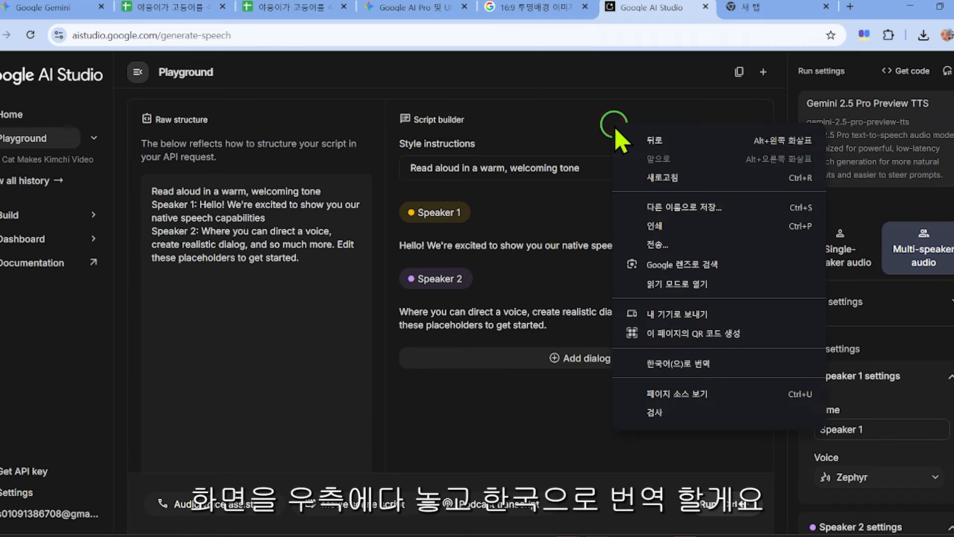
pyautogui.click(666, 360)
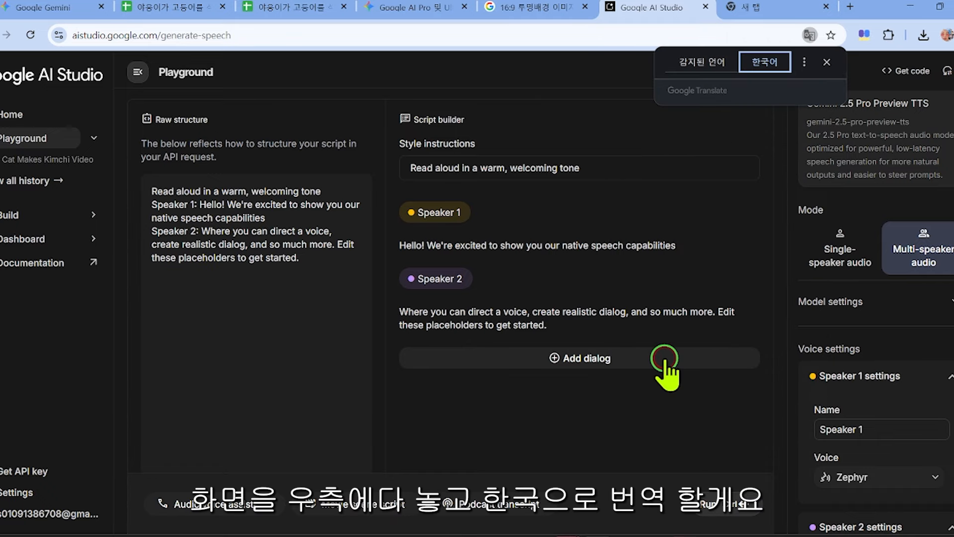
pyautogui.moveTo(152, 190); pyautogui.dragTo(321, 268)
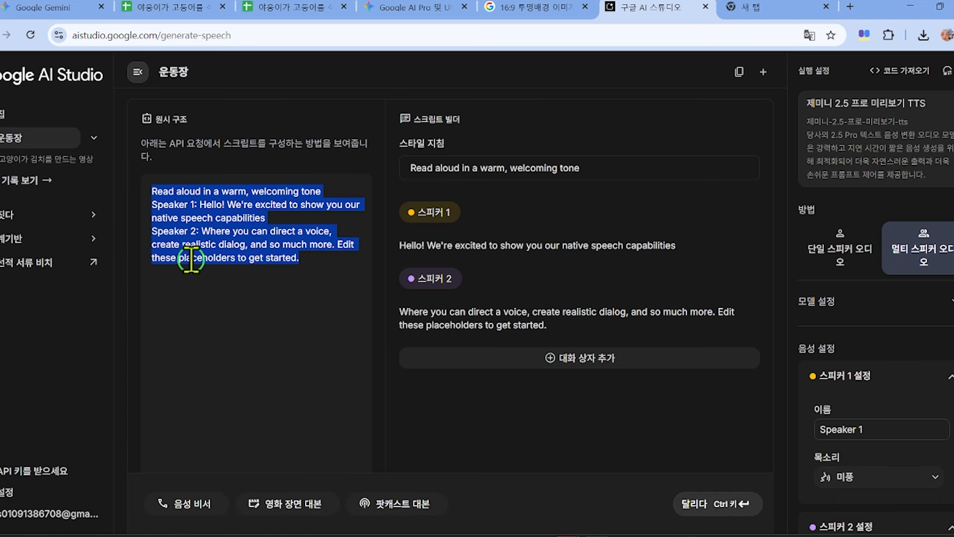
pyautogui.write('"안녕하세요, 여러분! 셰프 야옹이입니다!"  "오늘의 주인공은 바로 이 신선한 고등어! 소금을 살짝 뿌려 밑간을 해줄게요."  "이제 석쇠 위에 고등어를 조심스럽게 얹어줍니다. 자, 불 위로!"  "타지 않도록 앞뒤로 노릇노릇하게 구워주는 게 포인트예요. 이 냄새... 벌써 군침이 도네요!"  "자, 드디어 완성! 겉은 바삭, 속은 촉촉한 야옹이 표 고등어 구이입니다!"  "맛있게 드세요! 다음에도 만나요~!"')
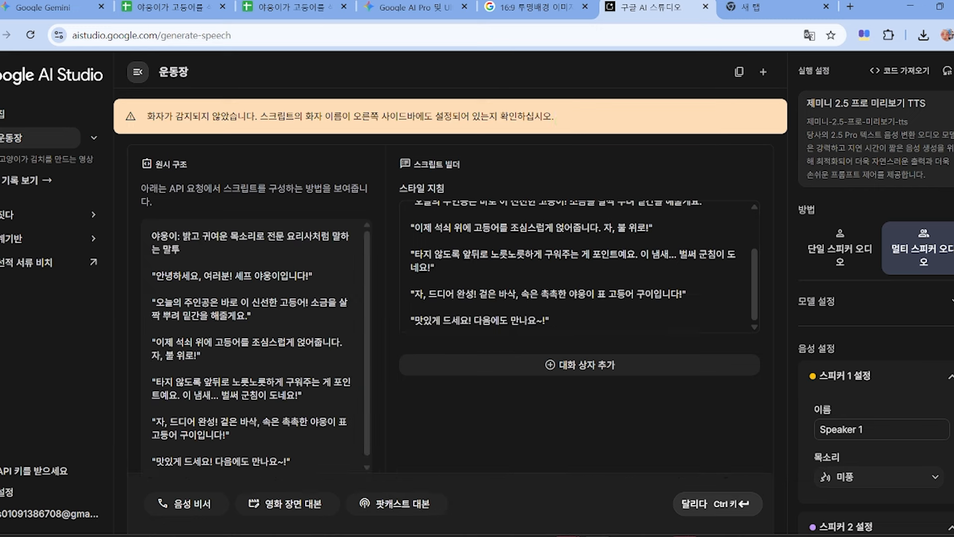
# Expand the model settings and raise the temperature to 1.75 for the speech generation
pyautogui.scroll(-3, 874, 298)
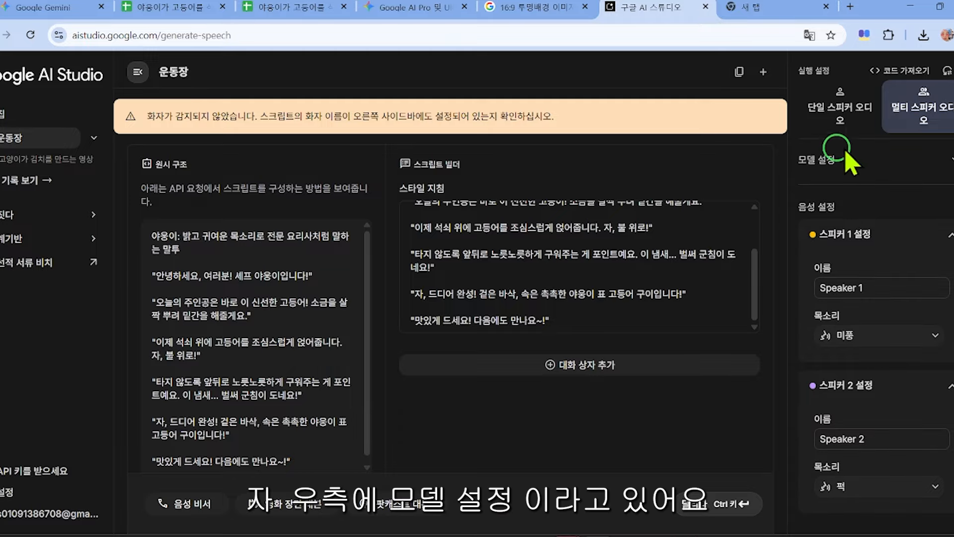
pyautogui.click(949, 158)
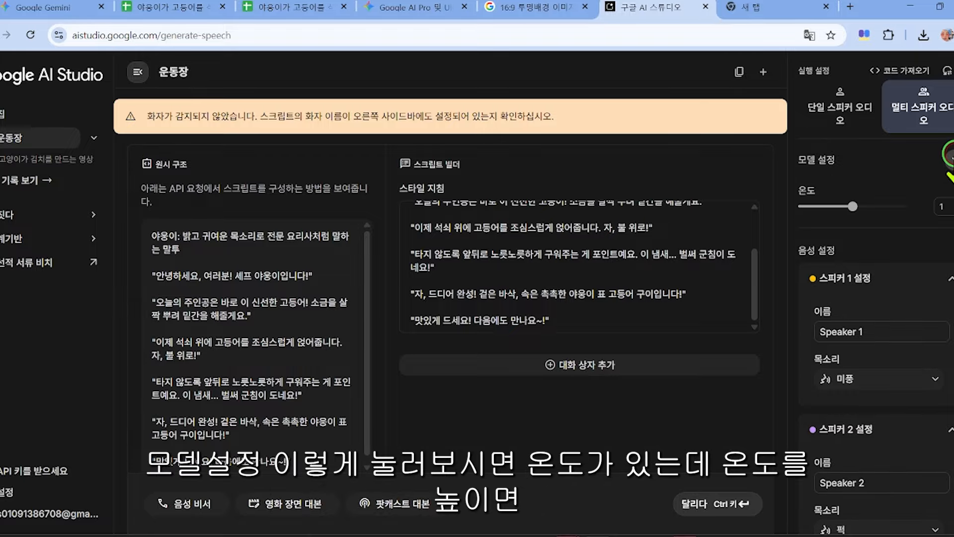
pyautogui.moveTo(855, 205); pyautogui.dragTo(882, 204)
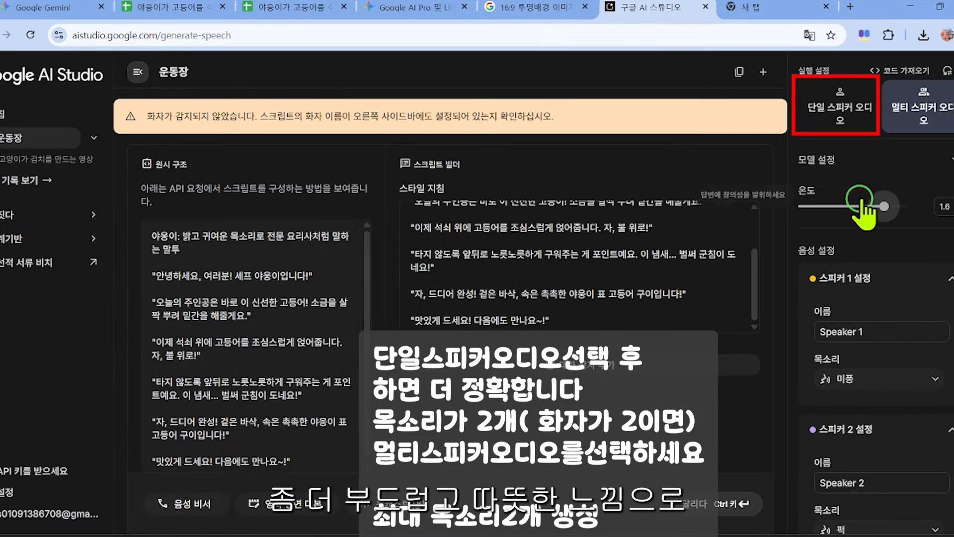
pyautogui.moveTo(886, 214); pyautogui.dragTo(893, 211)
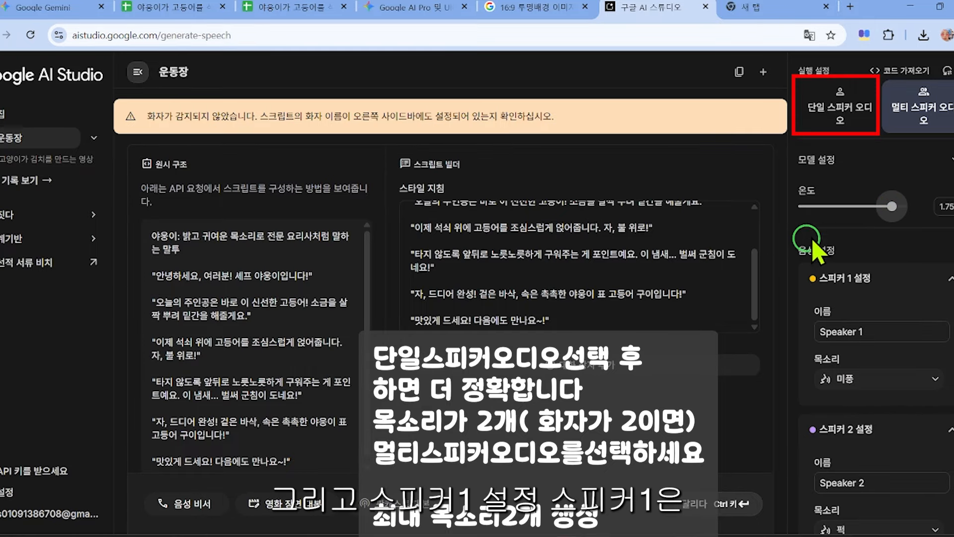
# Rename the first speaker to '야웅이' in the voice settings so it matches the script
pyautogui.tripleClick(877, 334)
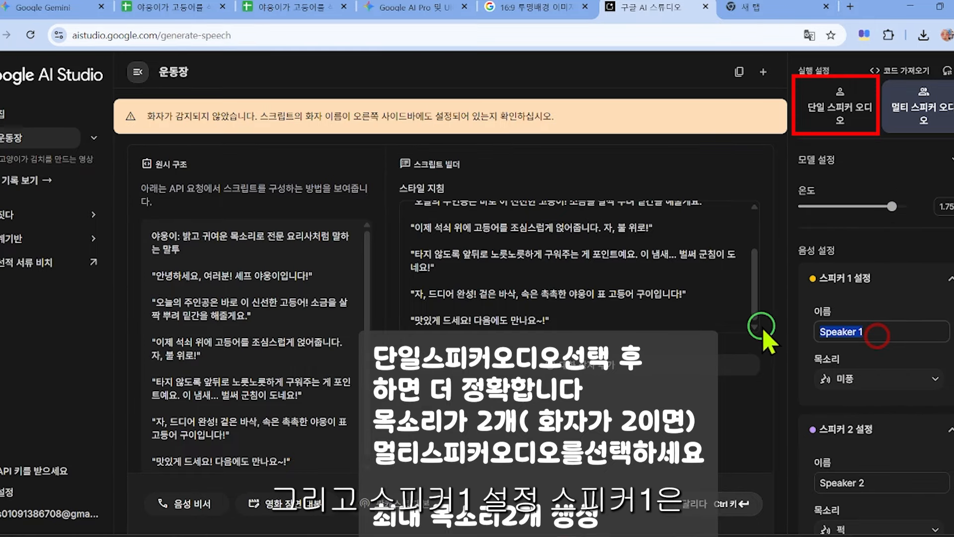
pyautogui.press('BackSpace')
pyautogui.write('야웅')
pyautogui.write('이')
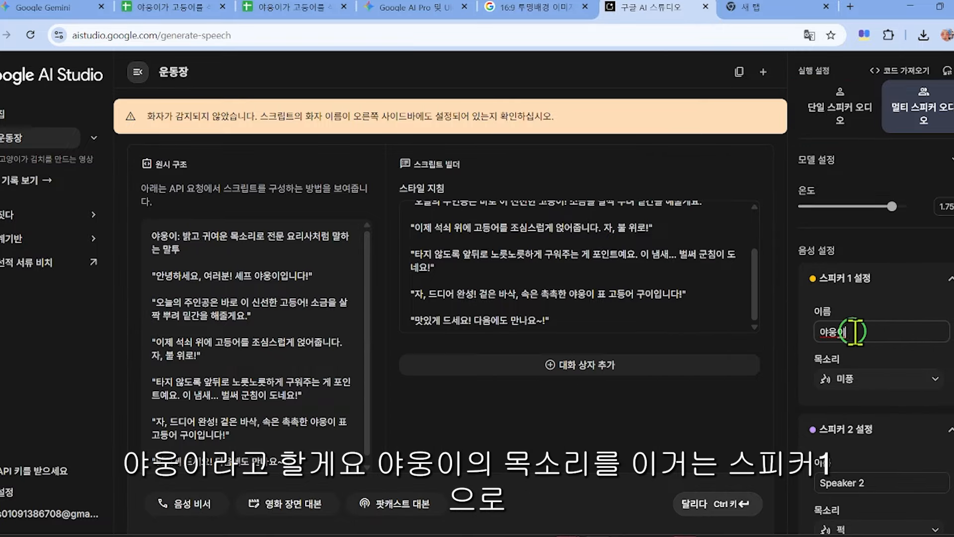
pyautogui.moveTo(815, 331); pyautogui.dragTo(863, 338)
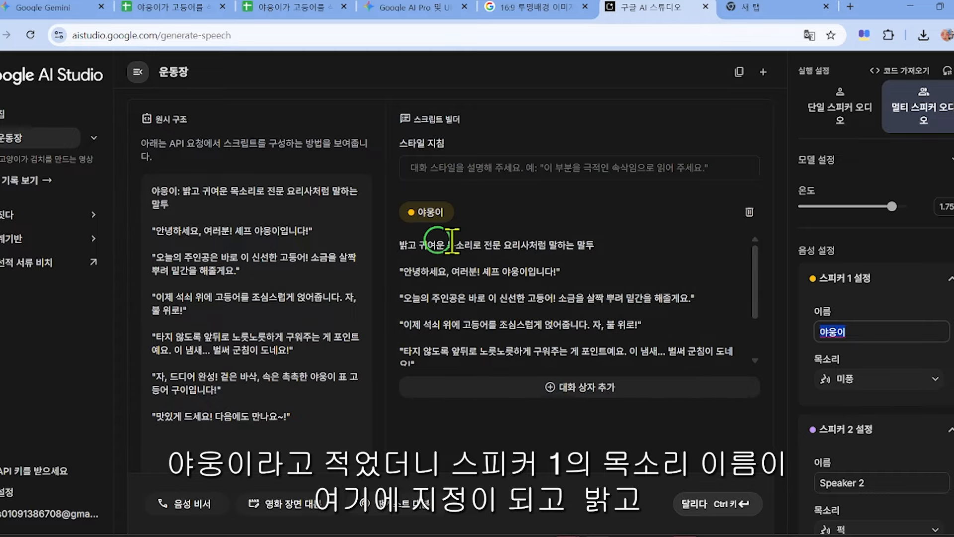
# Move the line '밝고 귀여운 목소리로 전문 요리사처럼 말하는 말투' from 야웅이's dialogue block into the style instructions of the script builder
pyautogui.click(401, 246)
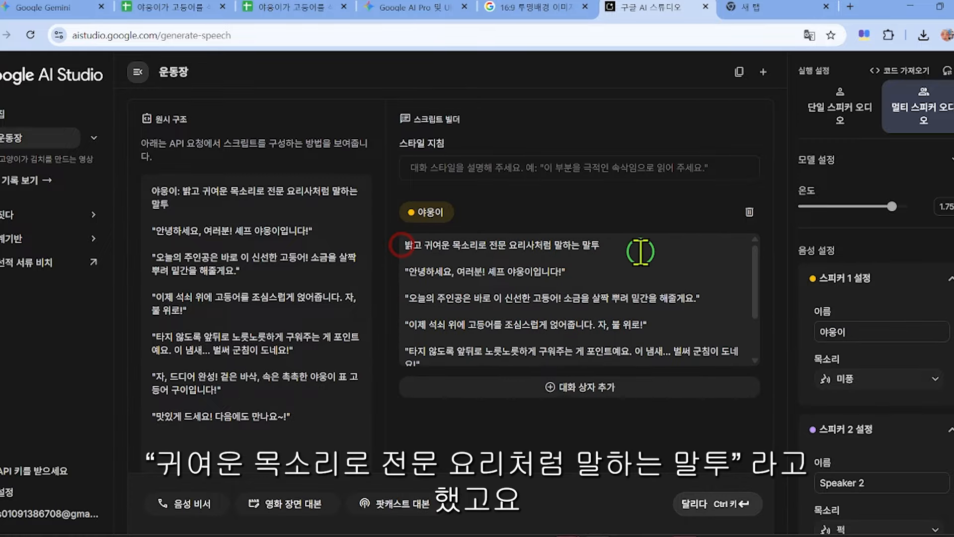
pyautogui.scroll(-2, 614, 264)
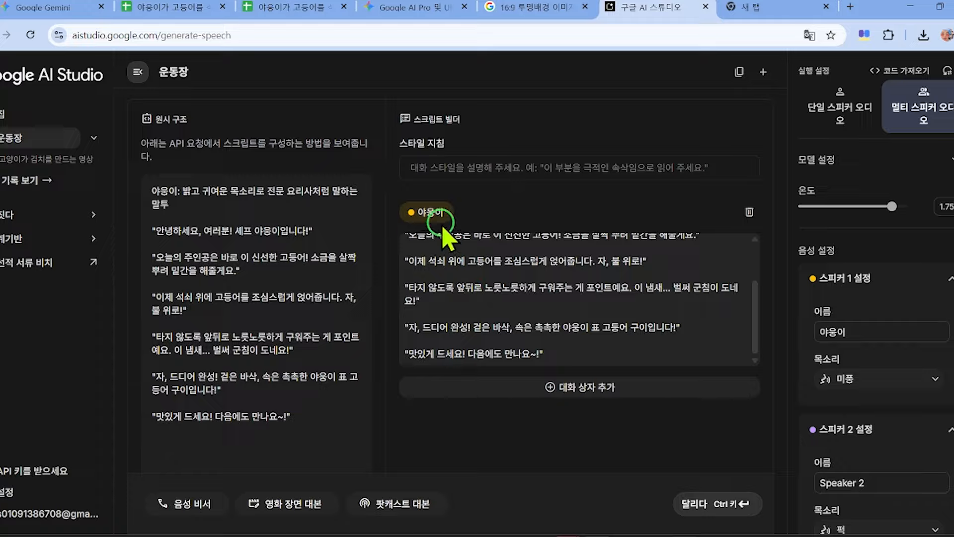
pyautogui.scroll(2, 436, 266)
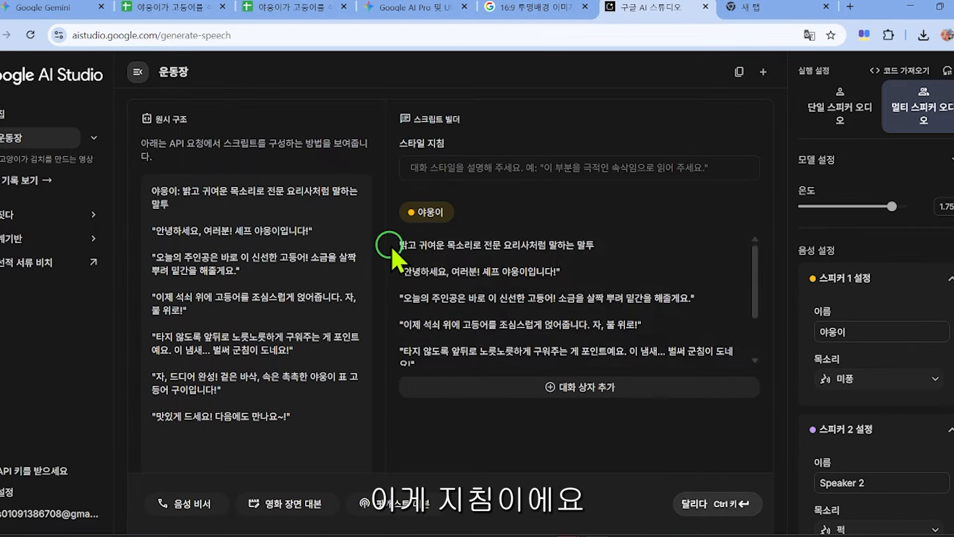
pyautogui.moveTo(405, 245); pyautogui.dragTo(601, 243)
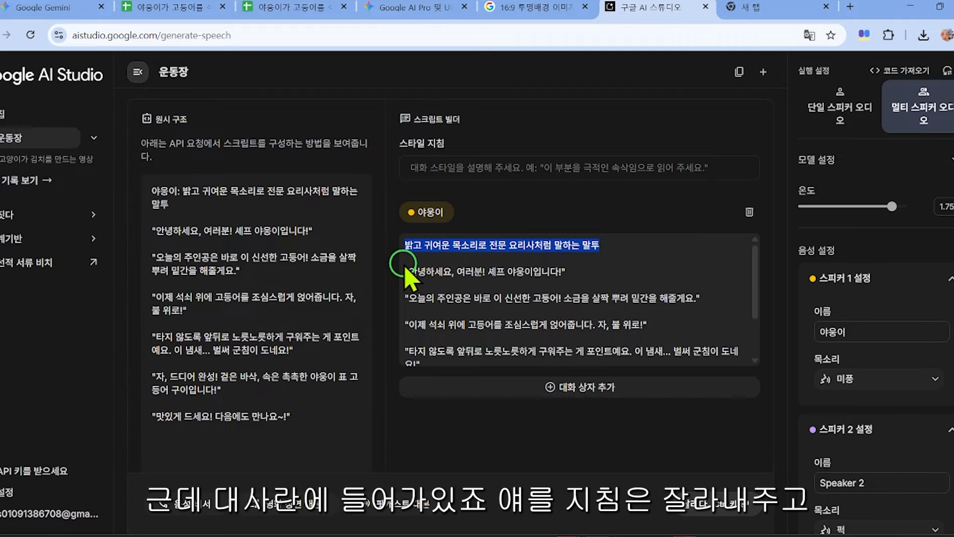
pyautogui.rightClick(407, 251)
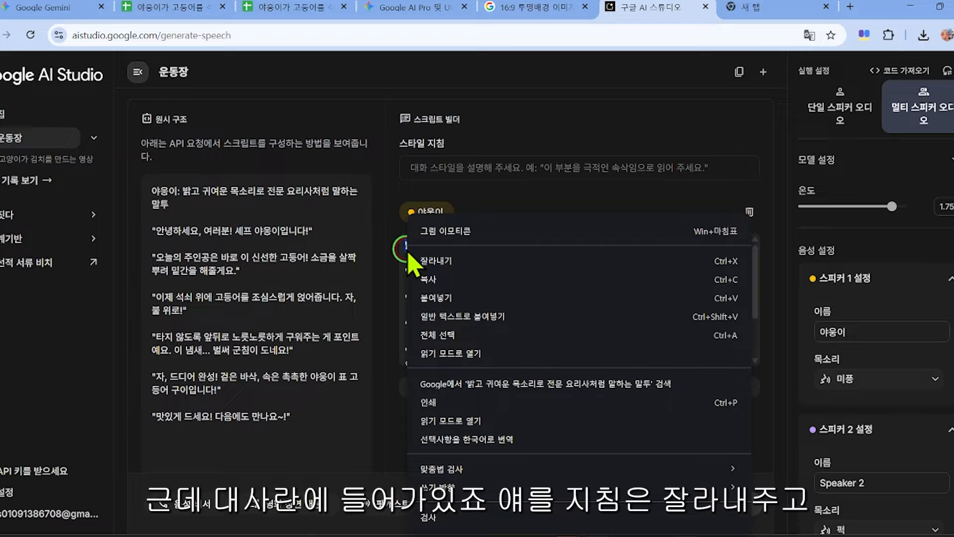
pyautogui.click(426, 261)
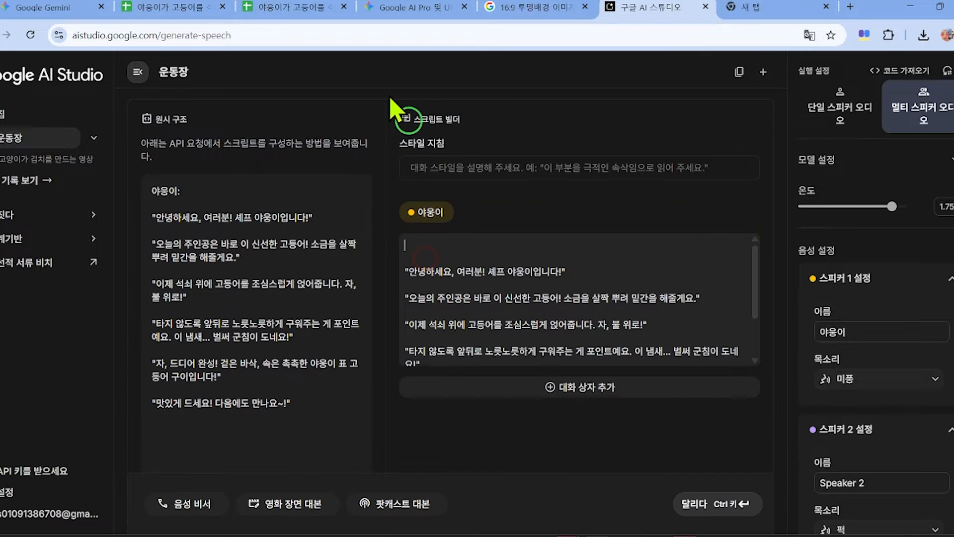
pyautogui.click(422, 167)
pyautogui.rightClick(422, 167)
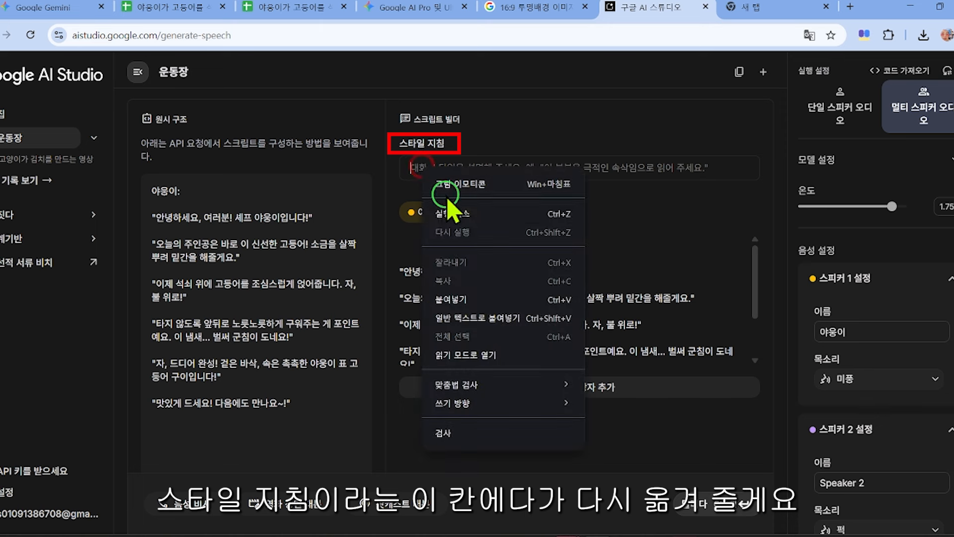
pyautogui.click(465, 298)
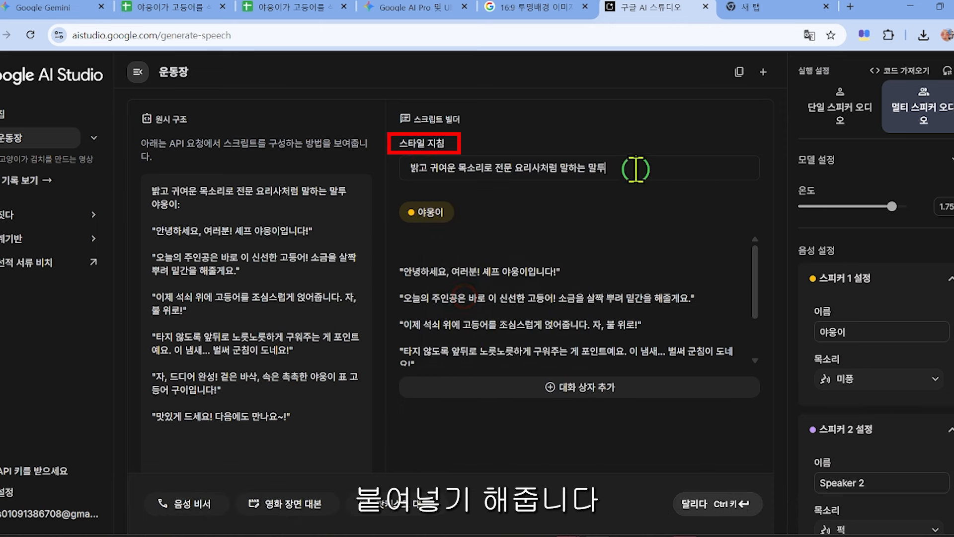
pyautogui.click(635, 169)
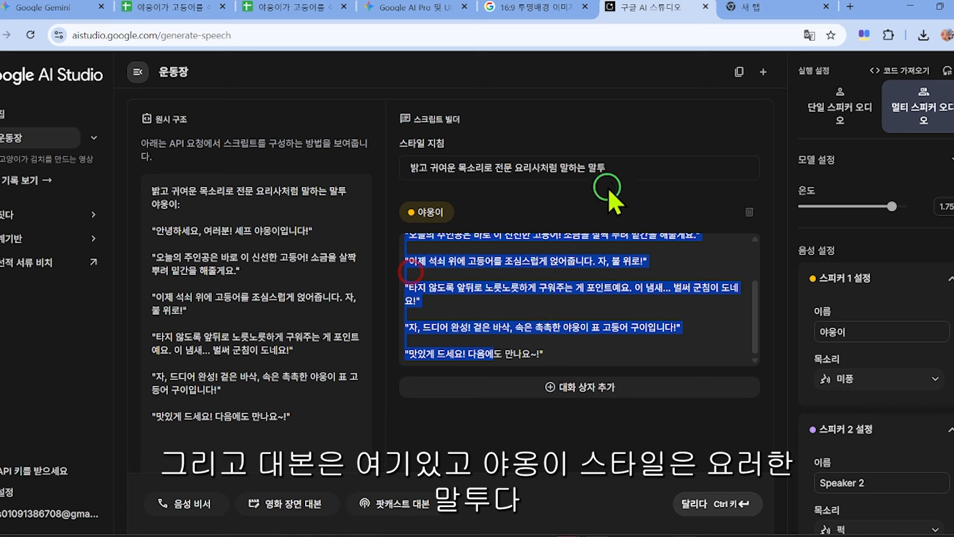
pyautogui.moveTo(411, 167); pyautogui.dragTo(634, 168)
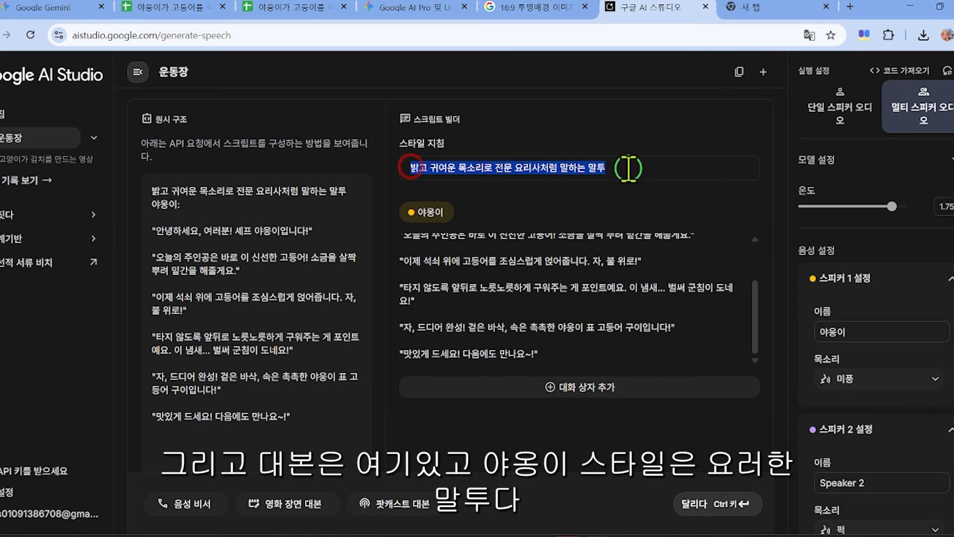
pyautogui.click(626, 168)
# Play the 미풍 voice sample from the voice options of the speaker 야웅이
pyautogui.scroll(-1, 944, 354)
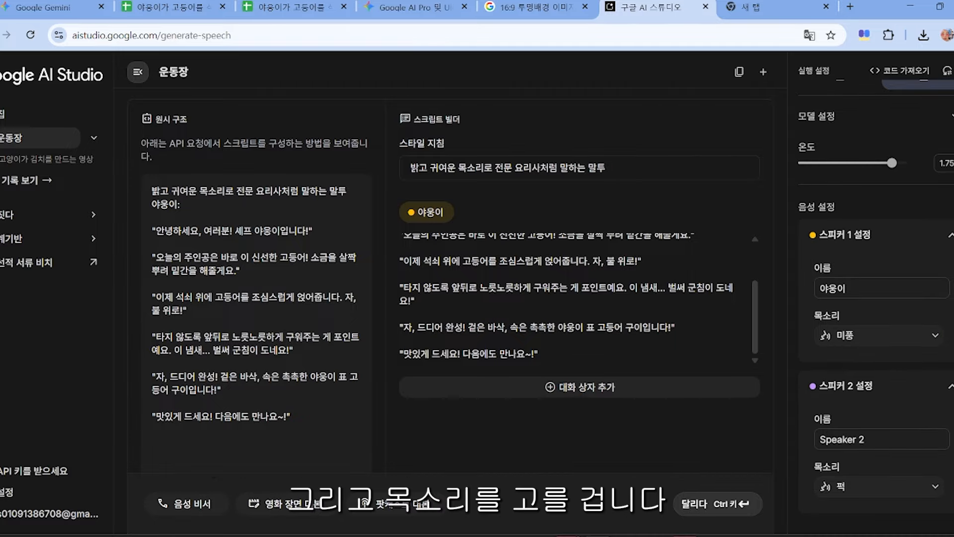
pyautogui.click(934, 335)
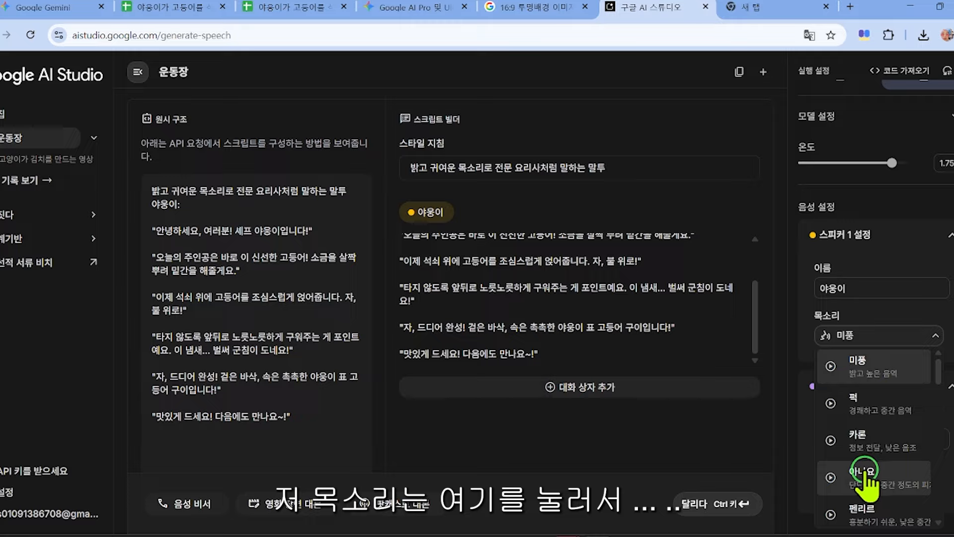
pyautogui.click(831, 366)
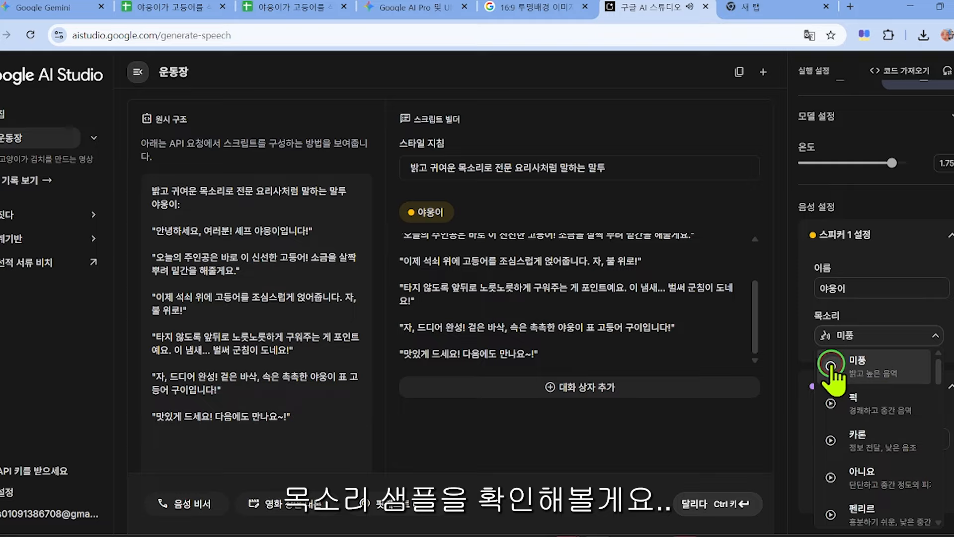
pyautogui.click(847, 335)
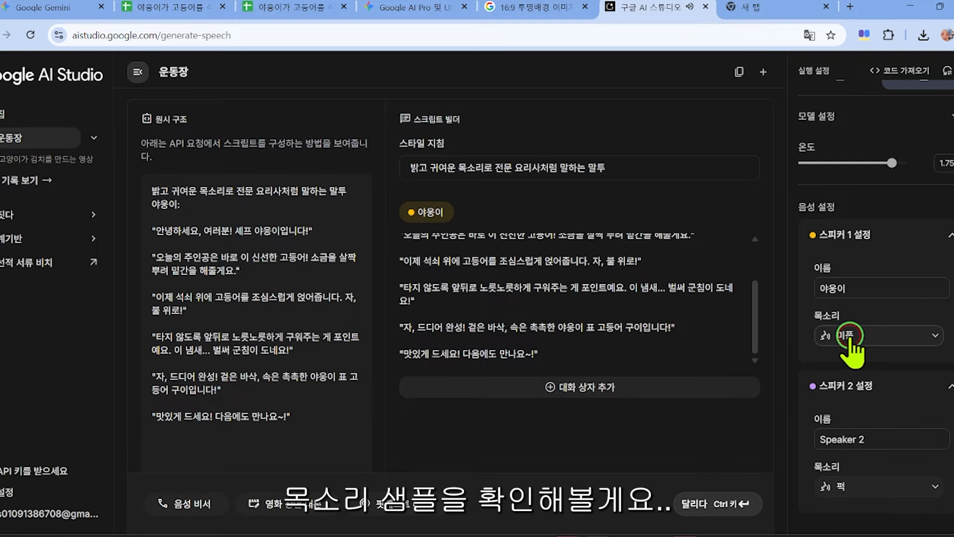
pyautogui.click(849, 336)
pyautogui.click(936, 335)
pyautogui.click(937, 336)
# Browse the available voices for 야웅이, listen to the 라오메데이아 and 미풍 samples, and keep 미풍 as the voice
pyautogui.scroll(-15, 864, 382)
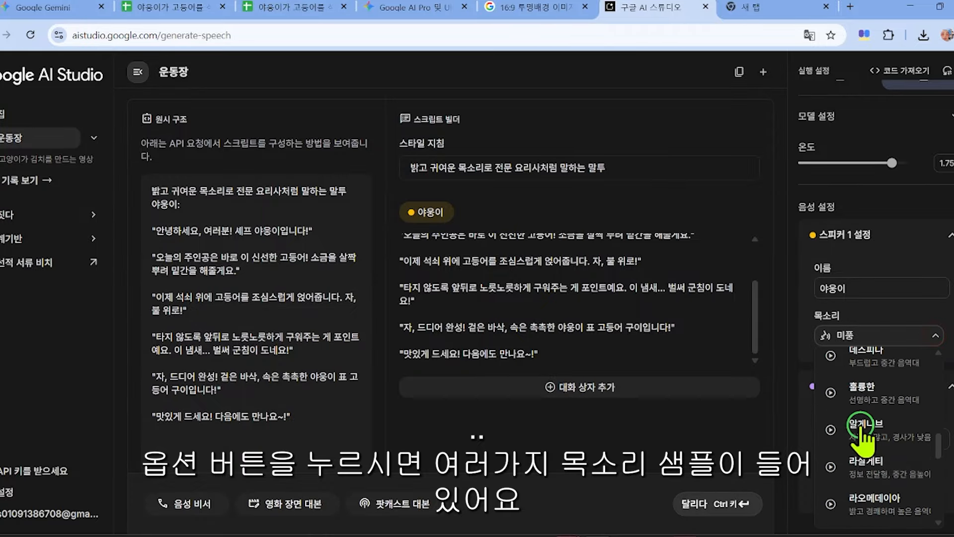
pyautogui.scroll(15, 860, 477)
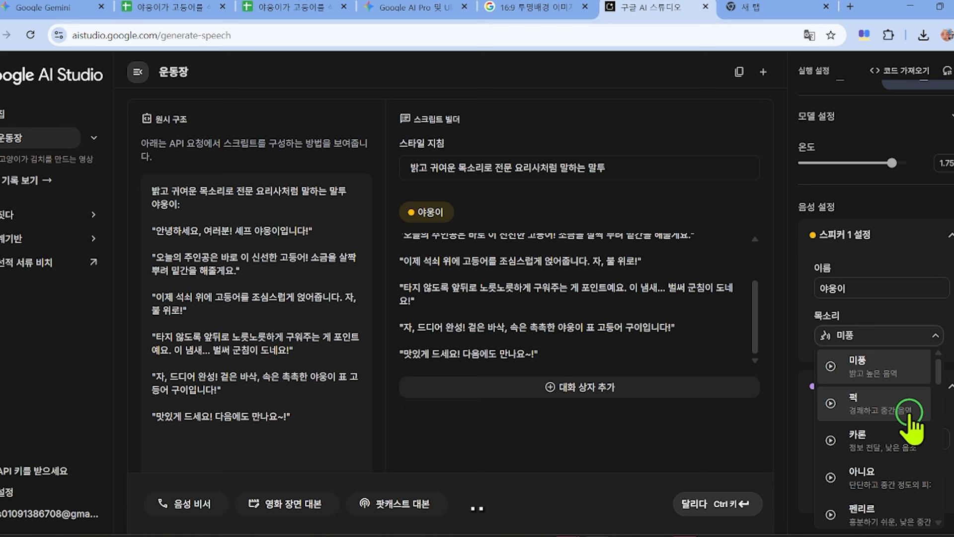
pyautogui.scroll(-3, 909, 420)
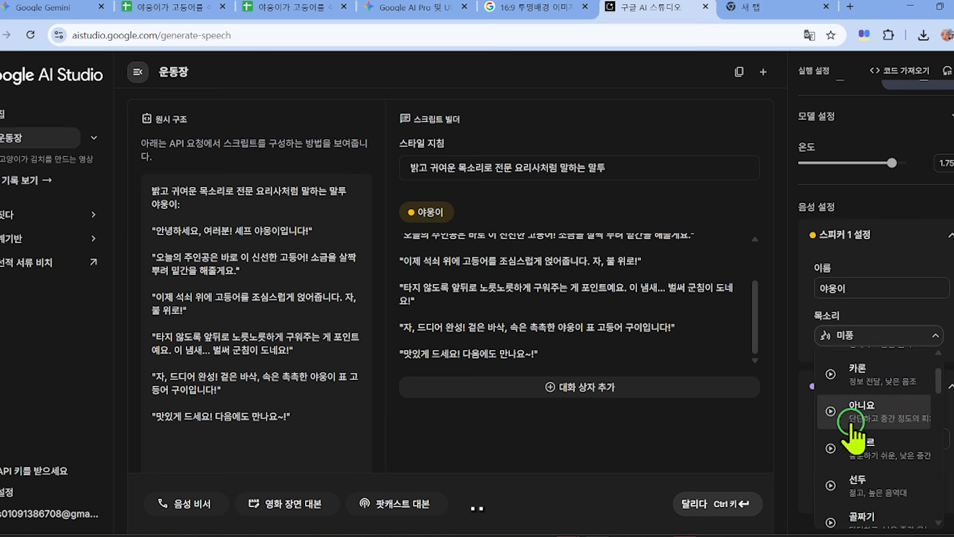
pyautogui.scroll(-6, 909, 428)
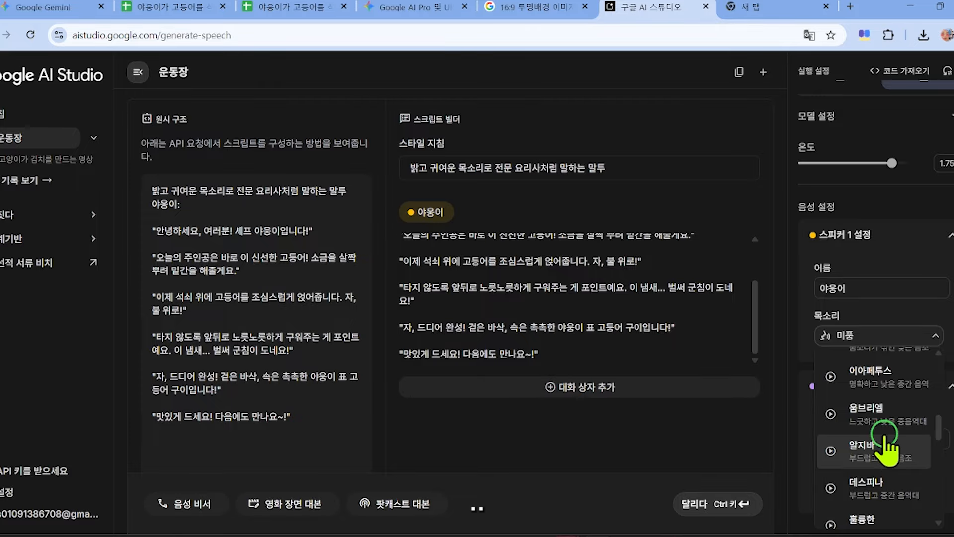
pyautogui.scroll(-3, 911, 467)
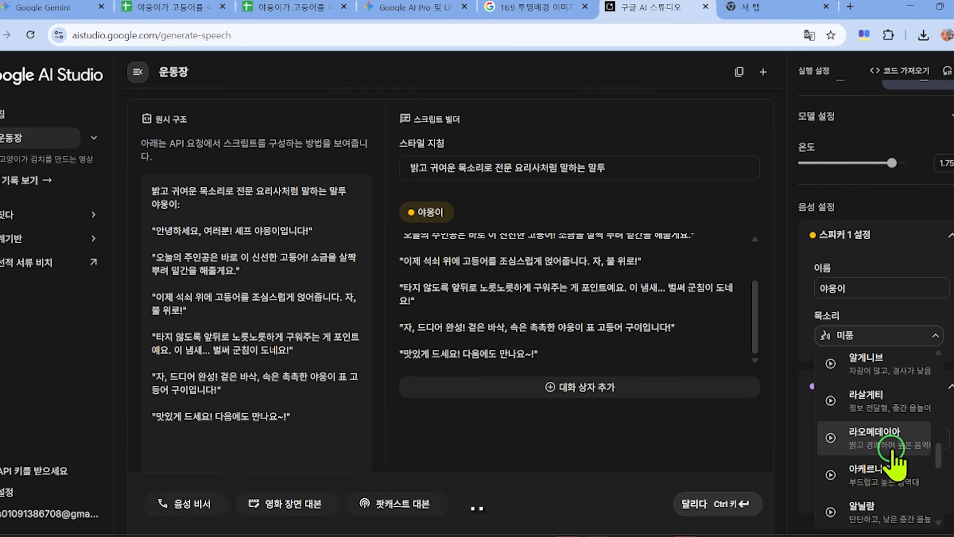
pyautogui.click(831, 437)
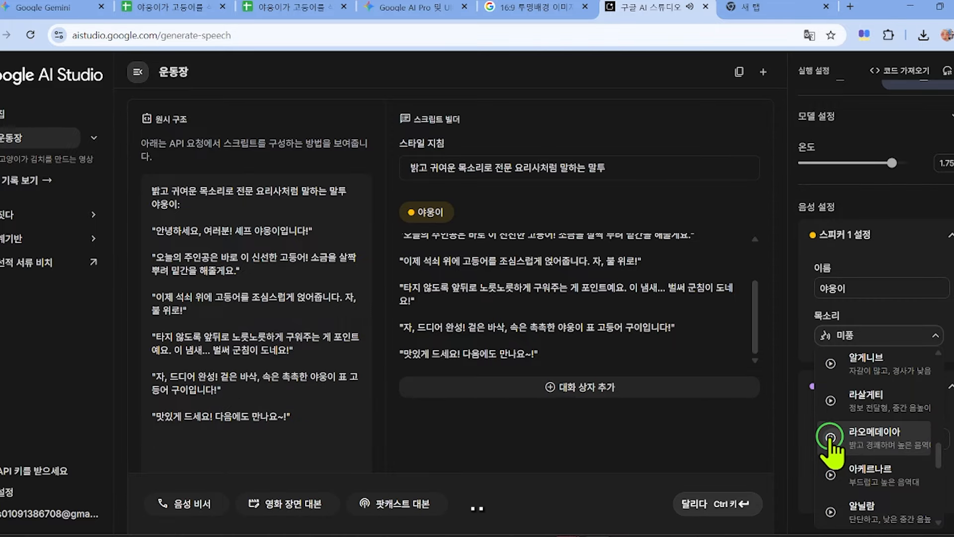
pyautogui.scroll(5, 835, 438)
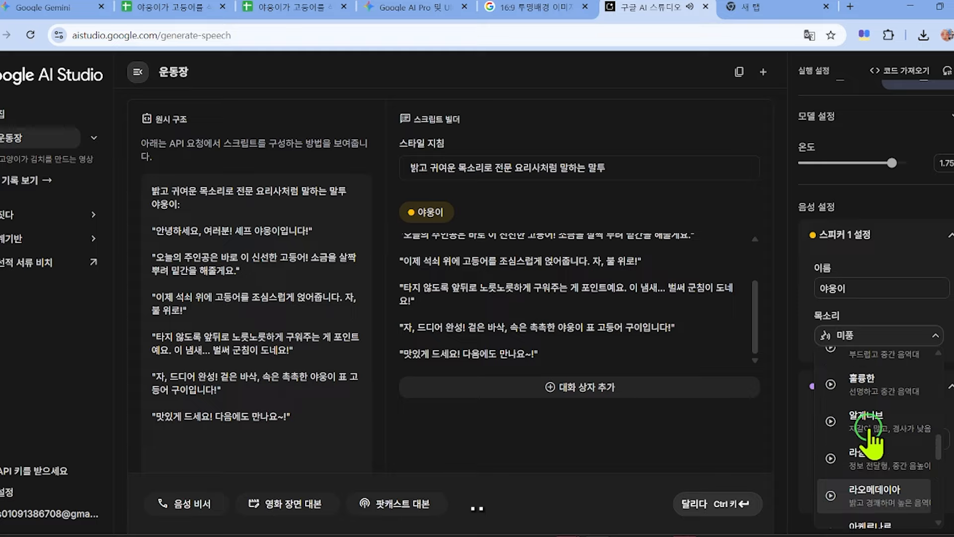
pyautogui.scroll(6, 868, 438)
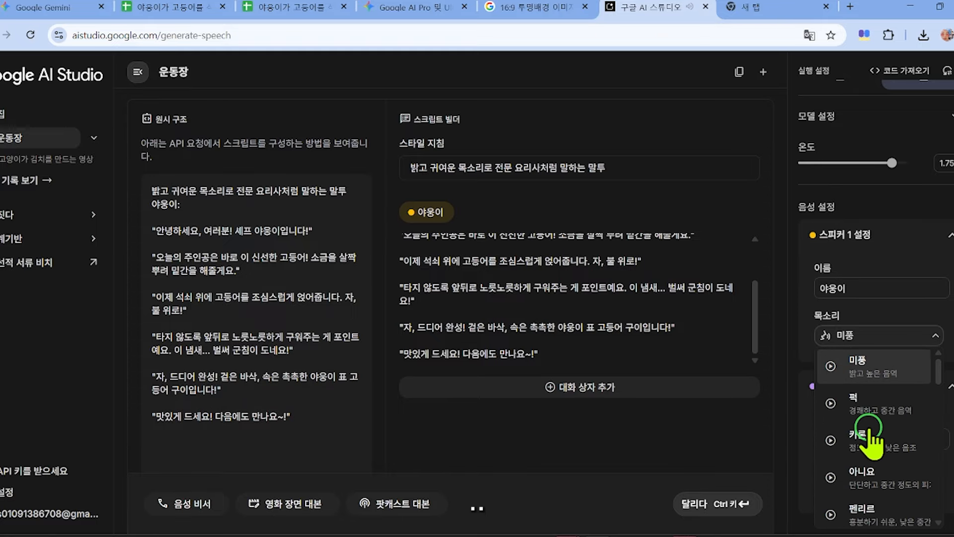
pyautogui.click(830, 367)
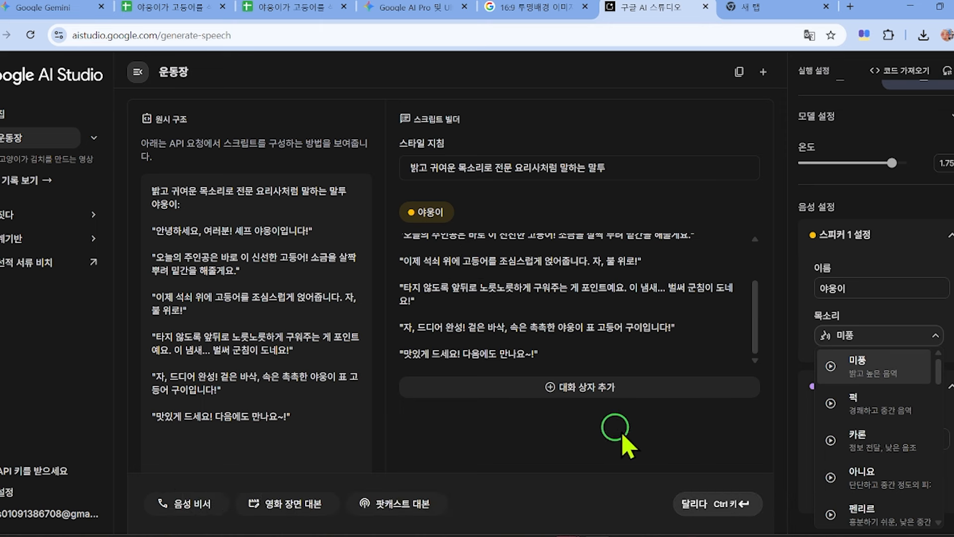
pyautogui.click(694, 512)
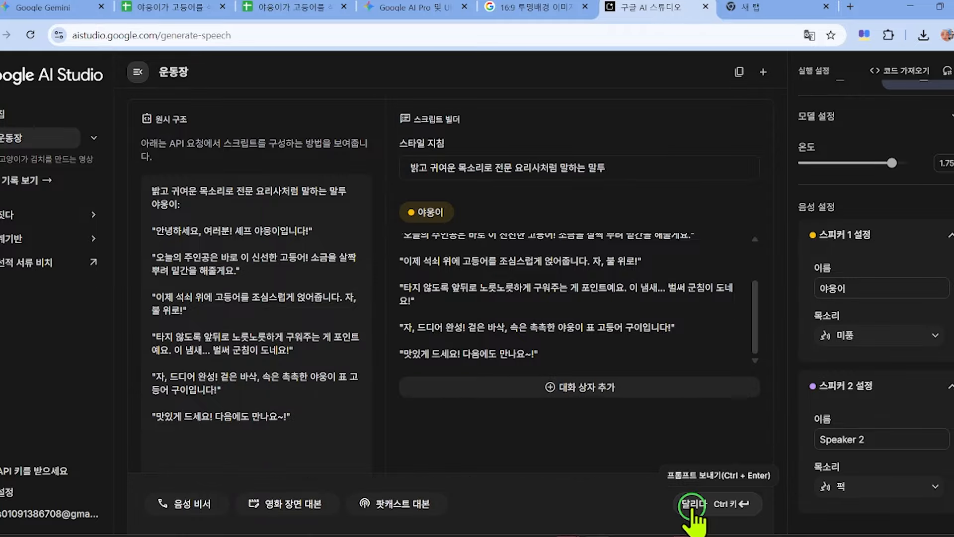
# Generate the narration from the script with the 미풍 voice, play its beginning, and reopen the voice options for 야웅이
pyautogui.click(693, 507)
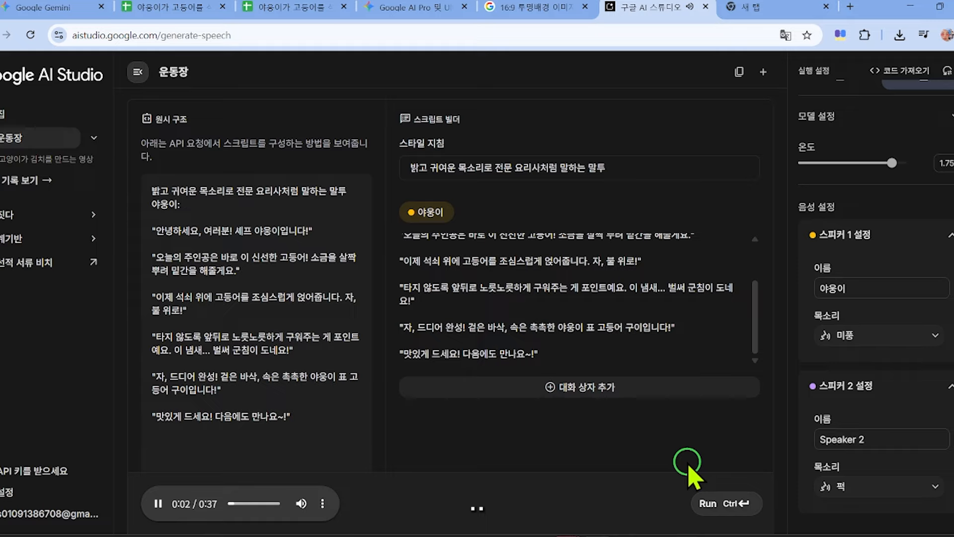
pyautogui.click(158, 502)
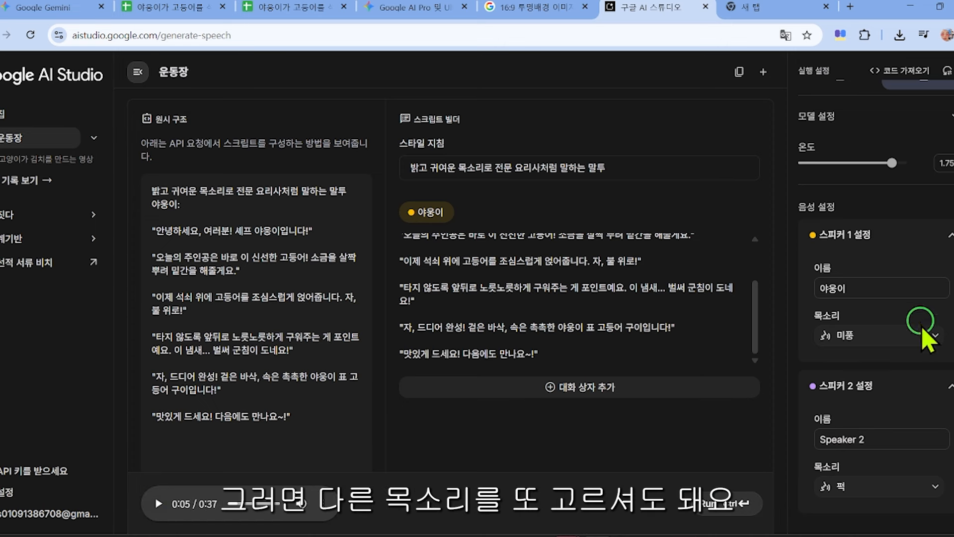
pyautogui.click(933, 333)
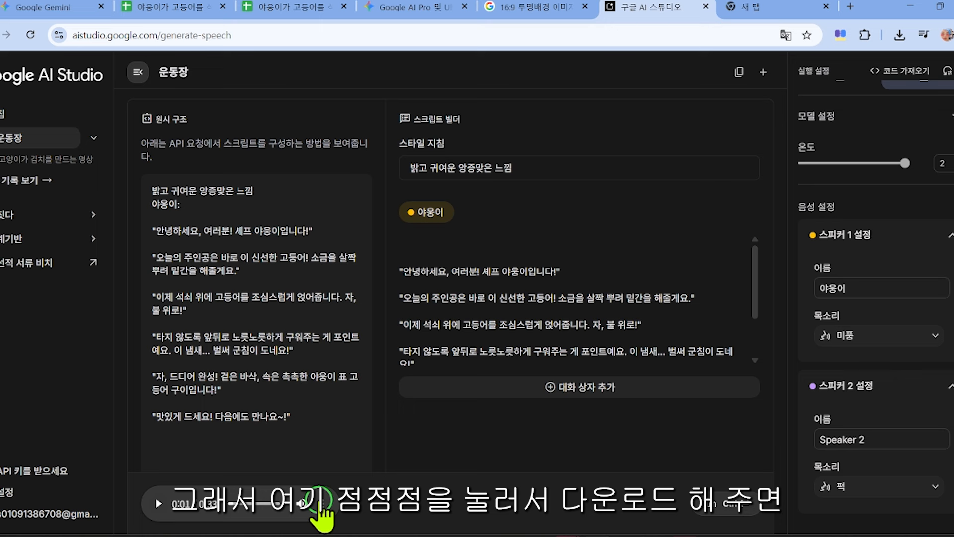
# Download the generated cat narration as a WAV file and dismiss the download list
pyautogui.click(321, 503)
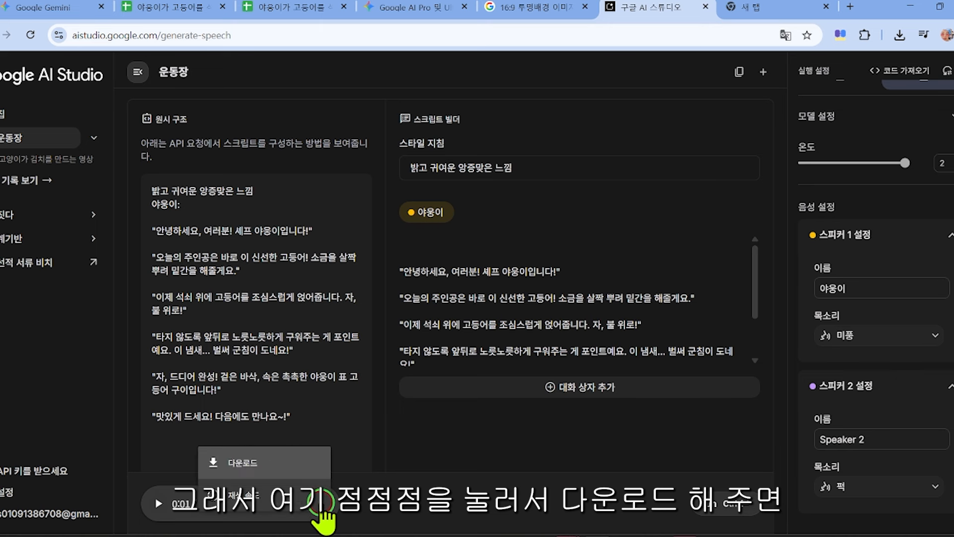
pyautogui.click(246, 466)
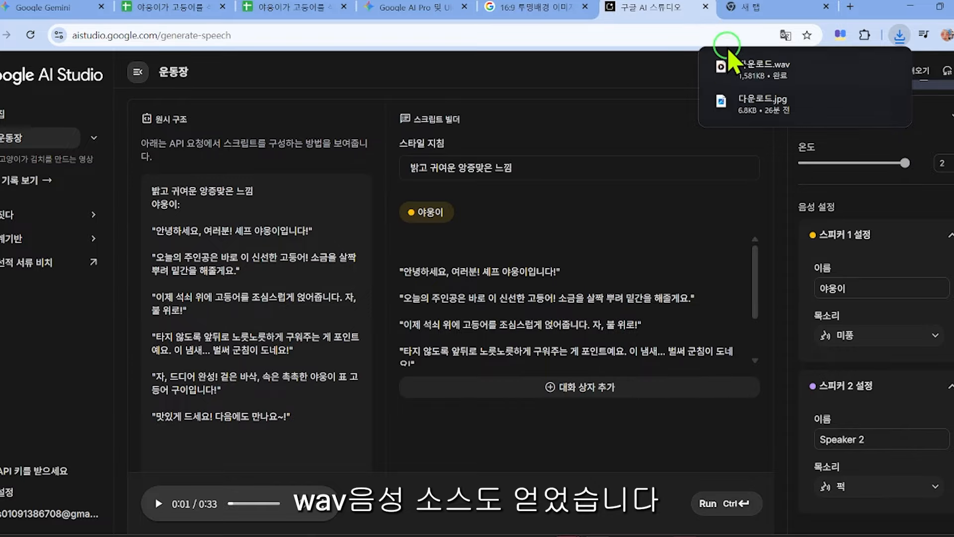
pyautogui.click(471, 431)
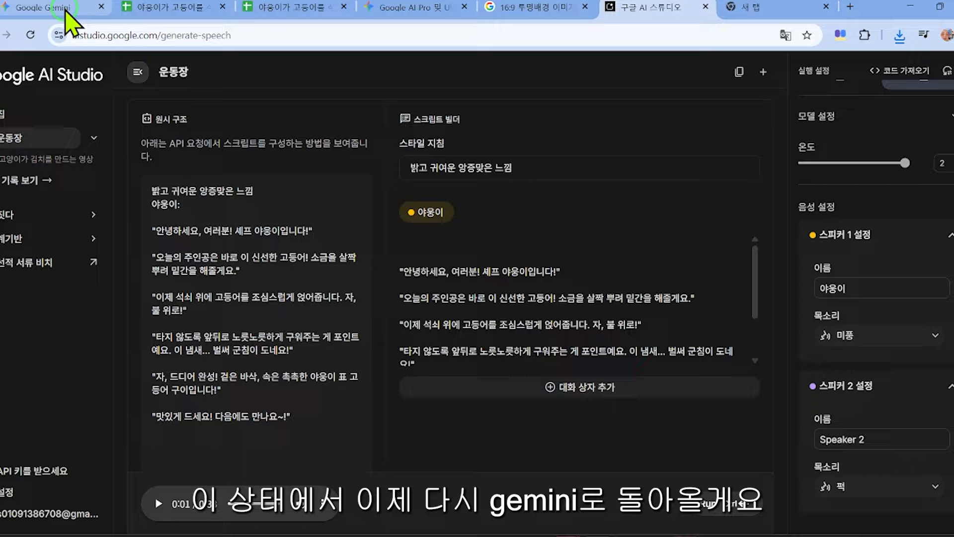
# Switch back to the Gemini chat, review the end of 야웅이's dialogue list, and place the cursor in the empty prompt
pyautogui.click(63, 8)
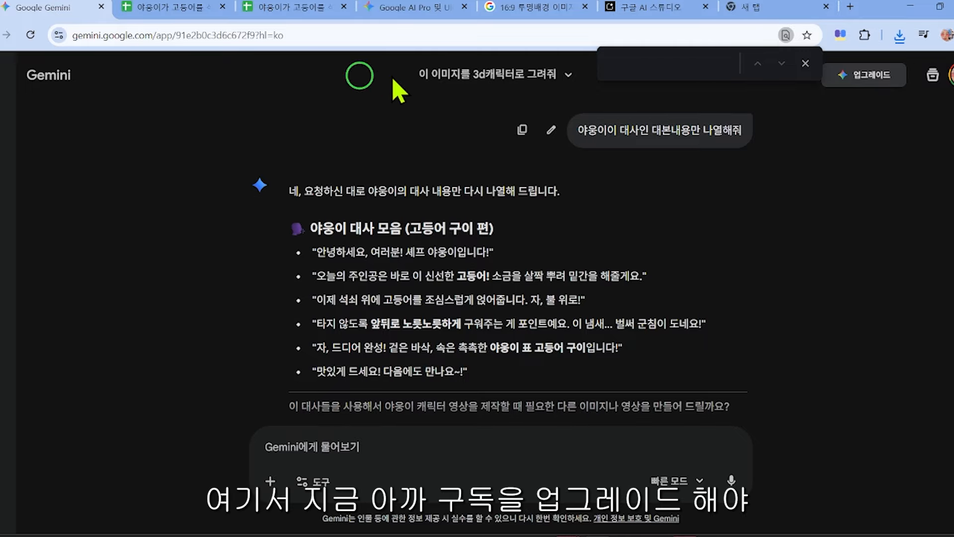
pyautogui.scroll(-2, 202, 363)
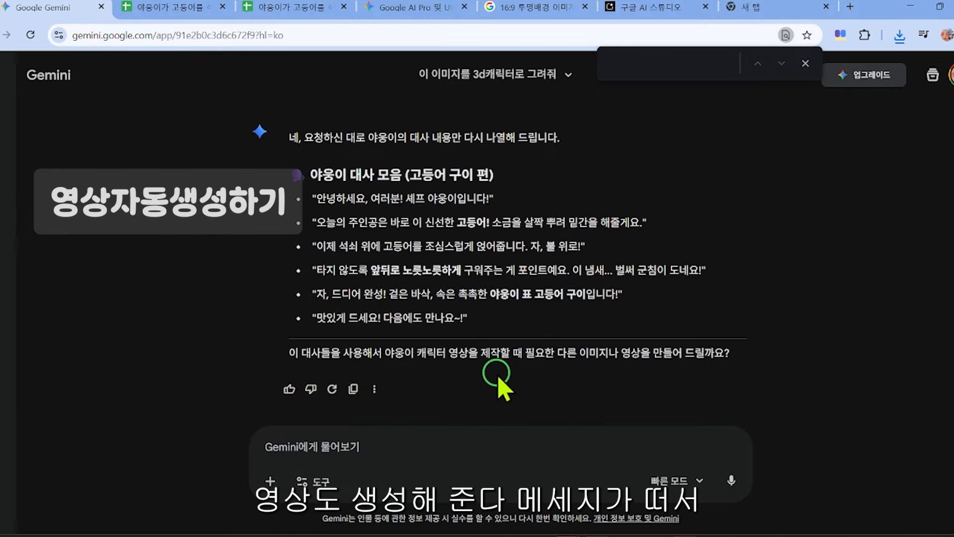
pyautogui.click(297, 449)
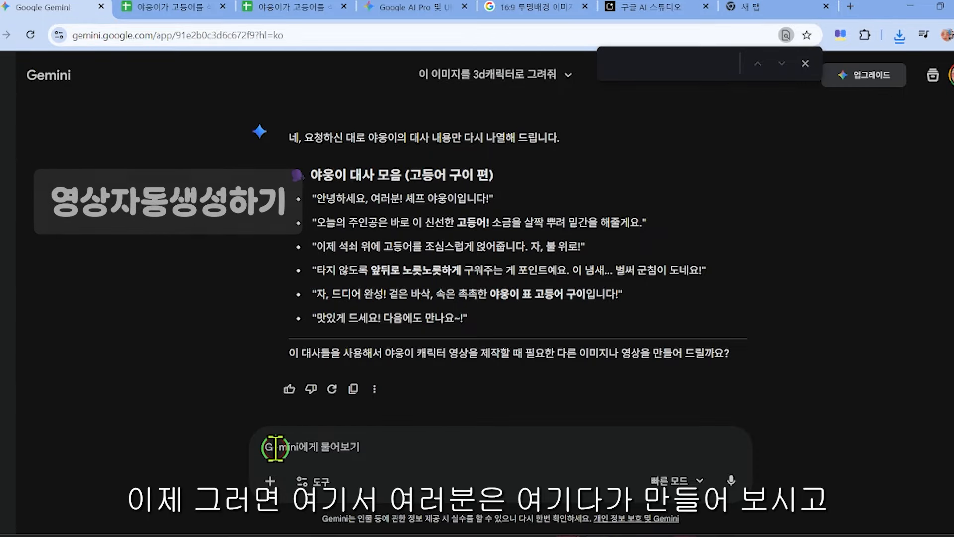
pyautogui.click(304, 443)
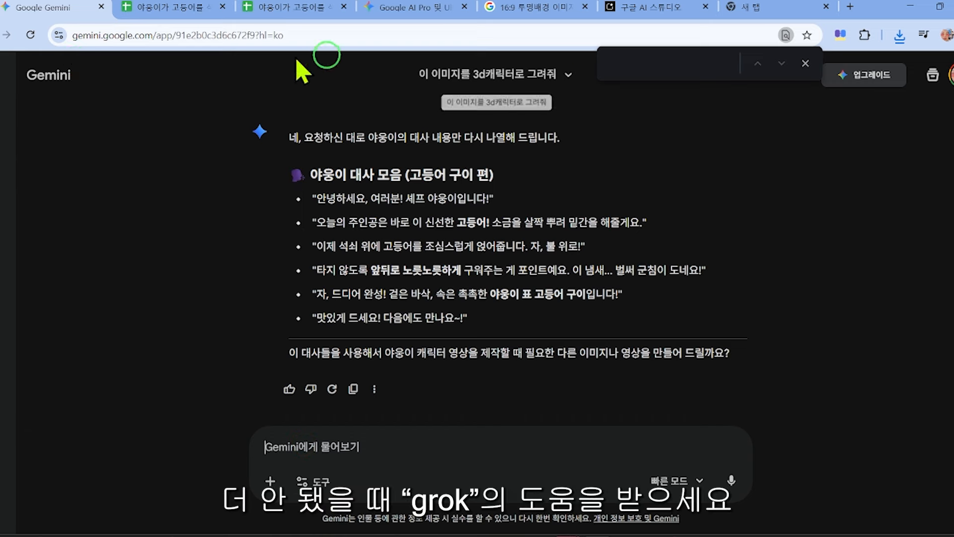
# Search Google for 'grok' in a new browser tab, open grok.com, and go to its Imagine page
pyautogui.click(850, 7)
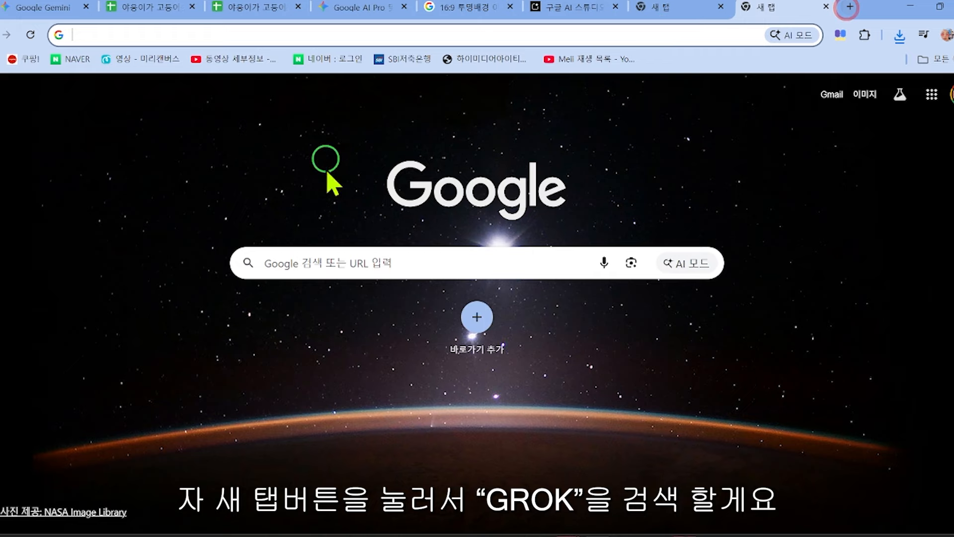
pyautogui.click(329, 256)
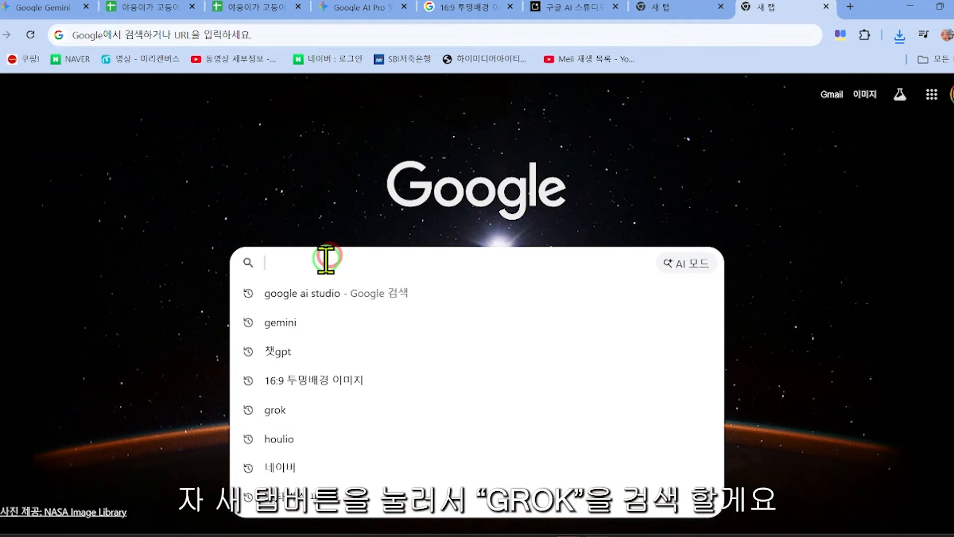
pyautogui.click(287, 410)
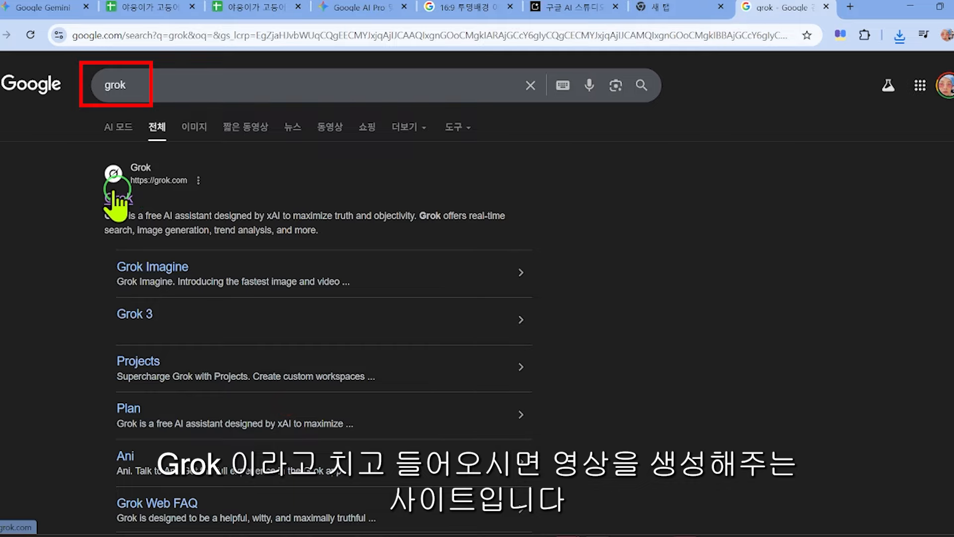
pyautogui.click(143, 192)
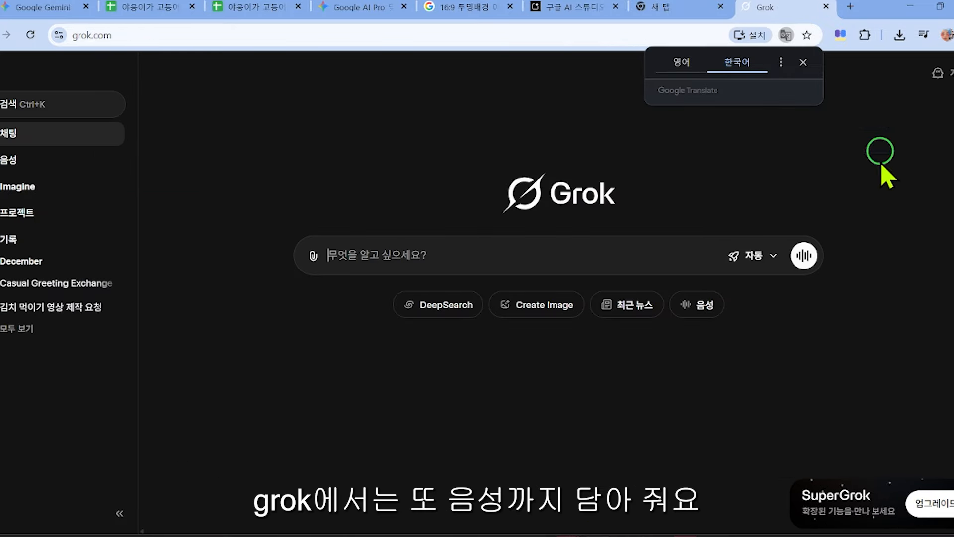
pyautogui.click(341, 257)
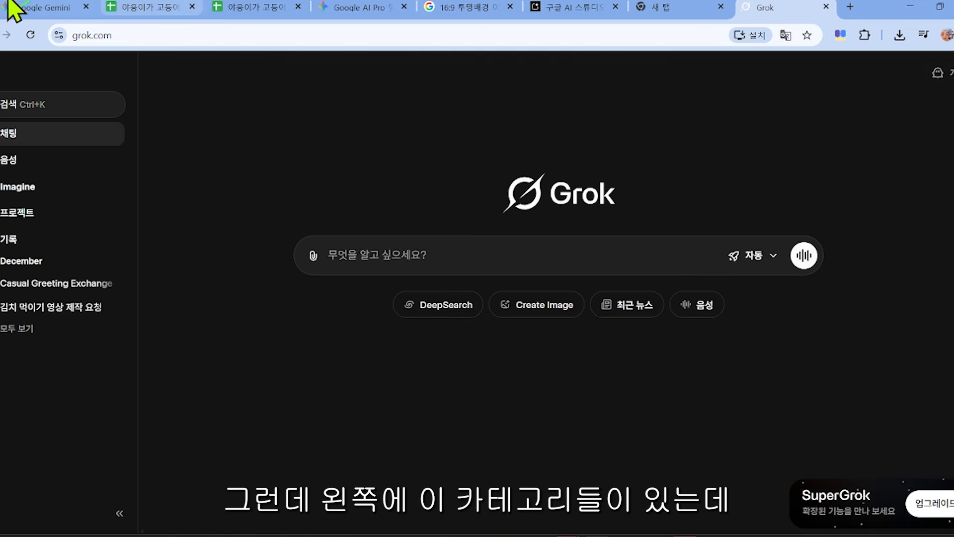
pyautogui.click(5, 186)
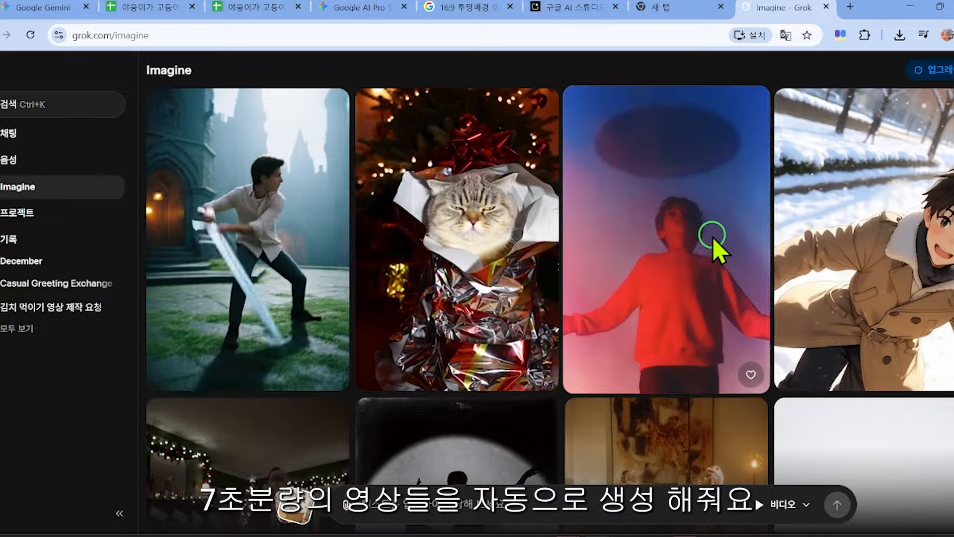
# Browse the sample videos in the Imagine gallery to see what kinds of clips can be generated
pyautogui.scroll(-10, 479, 288)
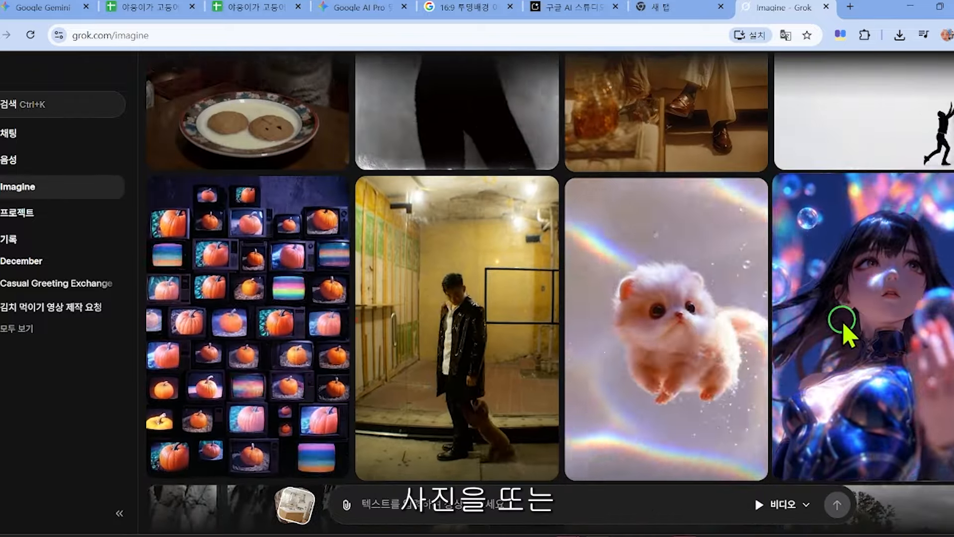
pyautogui.scroll(-4, 845, 328)
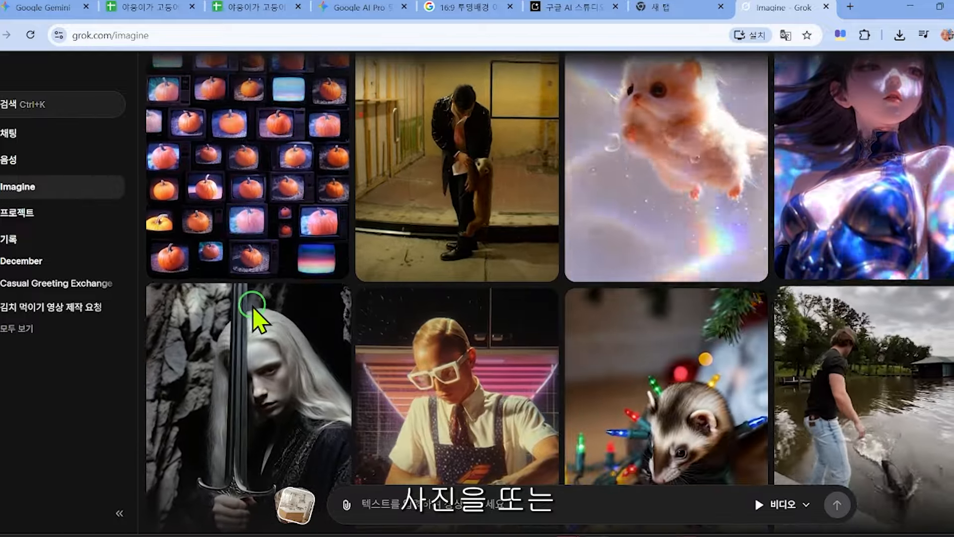
pyautogui.scroll(-5, 254, 313)
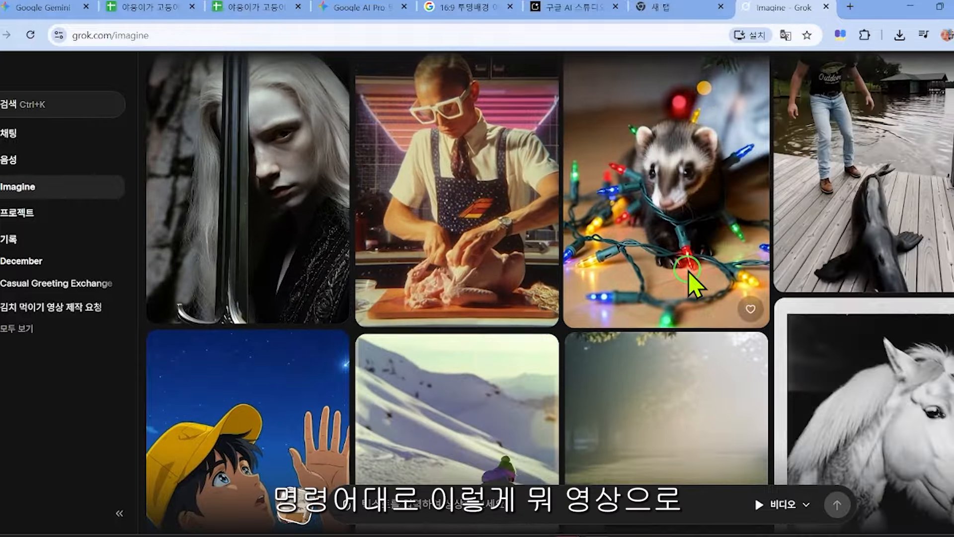
pyautogui.scroll(7, 687, 276)
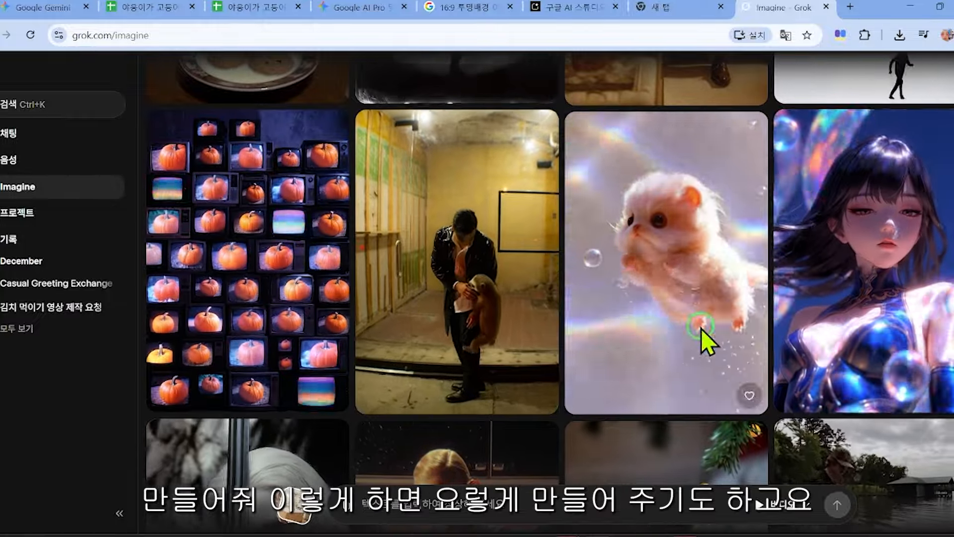
pyautogui.scroll(-4, 379, 324)
pyautogui.scroll(-10, 383, 324)
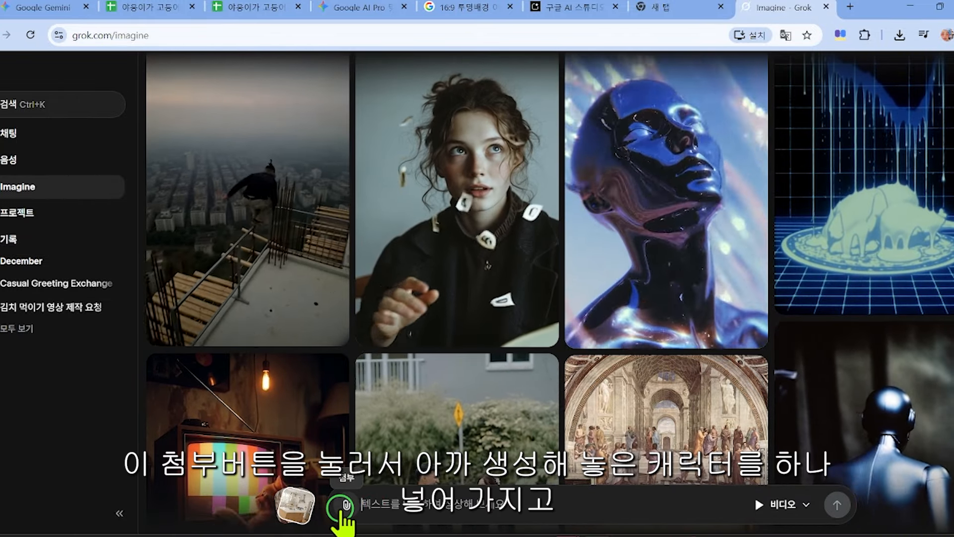
# Upload the cat chef image Gemini_Generated_Image_57h2jn57h2jn57h2 from the folder 고등어구이하는야웅이 to Imagine
pyautogui.click(346, 506)
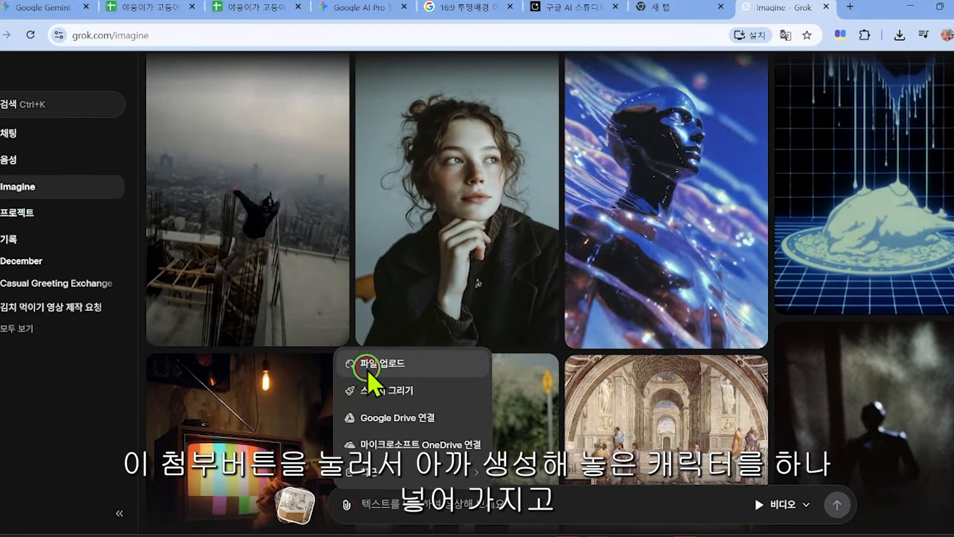
pyautogui.click(367, 366)
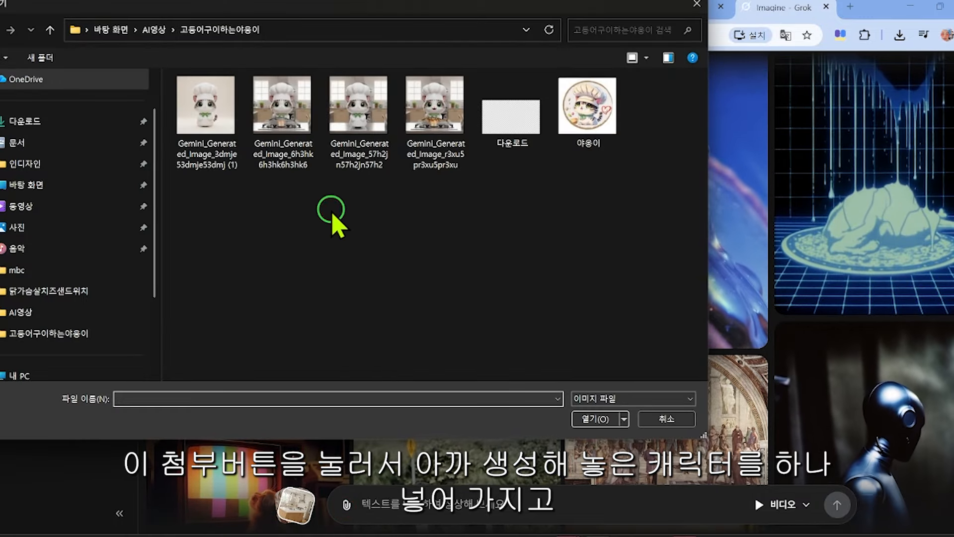
pyautogui.click(330, 208)
pyautogui.click(348, 117)
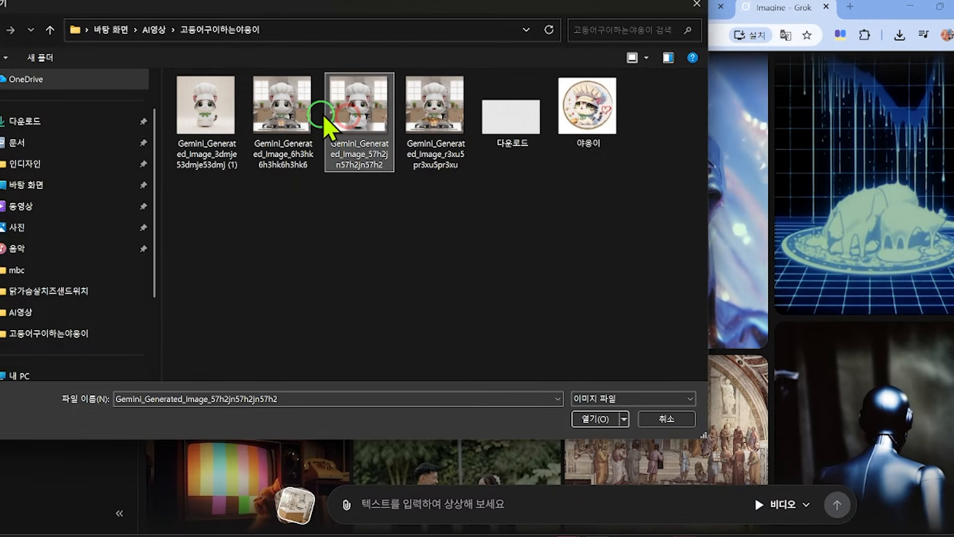
pyautogui.click(587, 426)
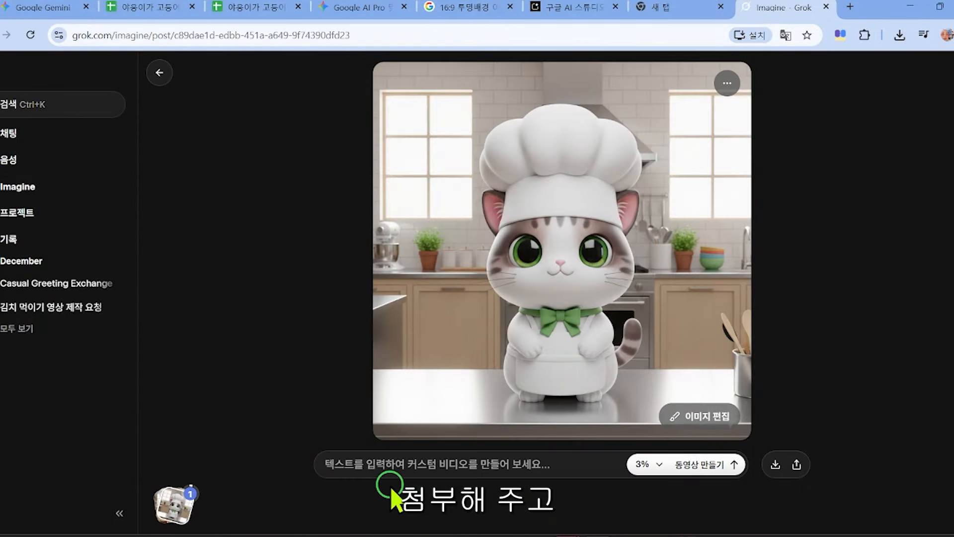
# Write the custom video prompt '이 이미지의 야웅이 캐릭터가 웃으며 인사하는 모습을 쇼츠규격이 동영상으로 만들어줘' and unmute the automatically generated cat video
pyautogui.write('이 의')
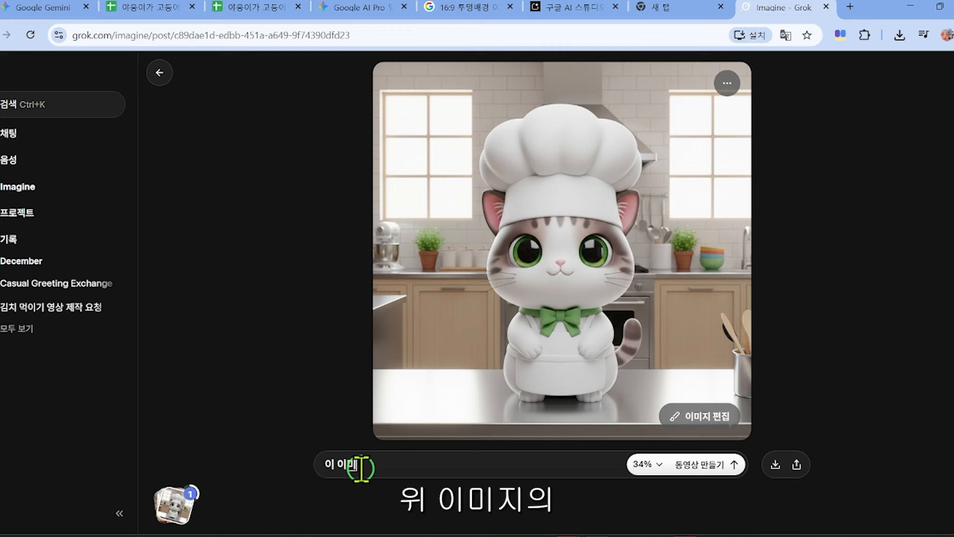
pyautogui.write('야웅')
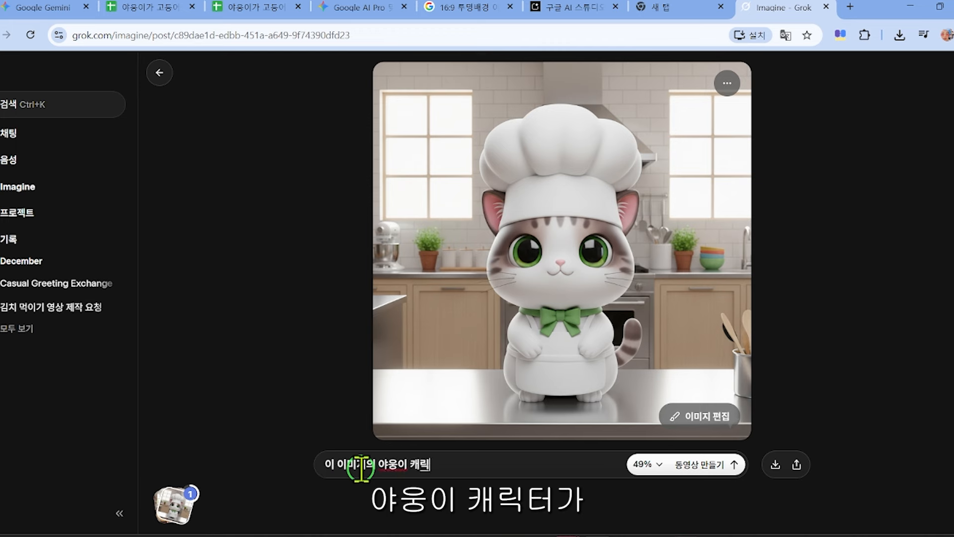
pyautogui.write('이 캐릭터가 ')
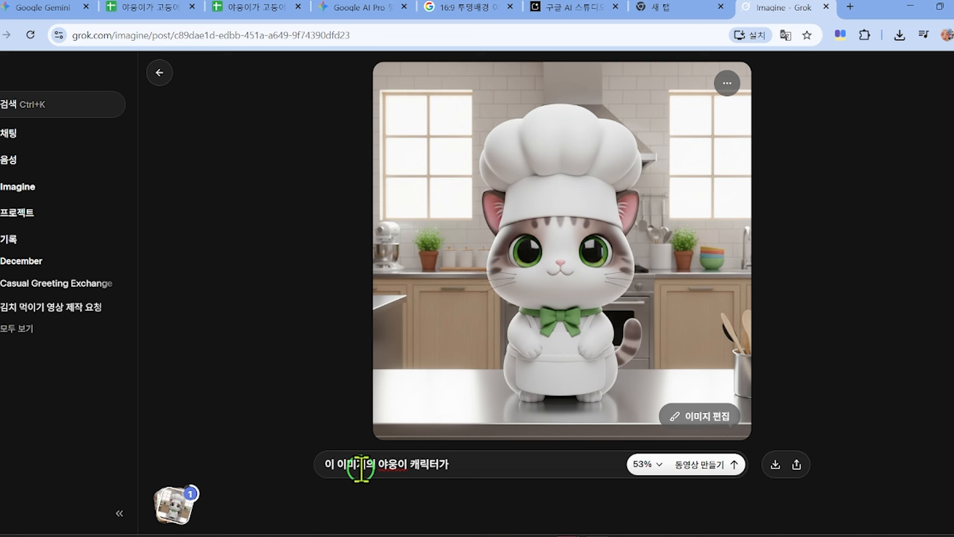
pyautogui.write('웃으며 인')
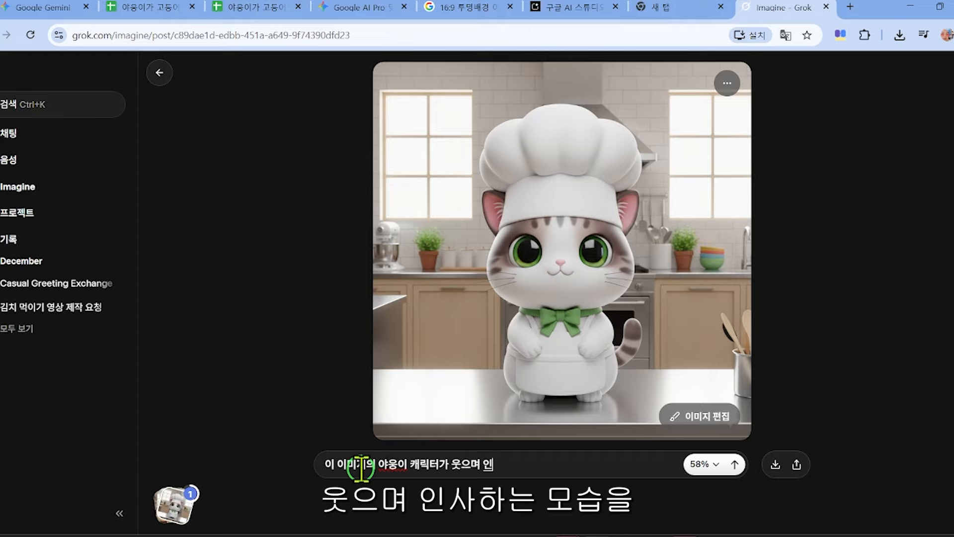
pyautogui.write('사하는 못ㅂㅡ')
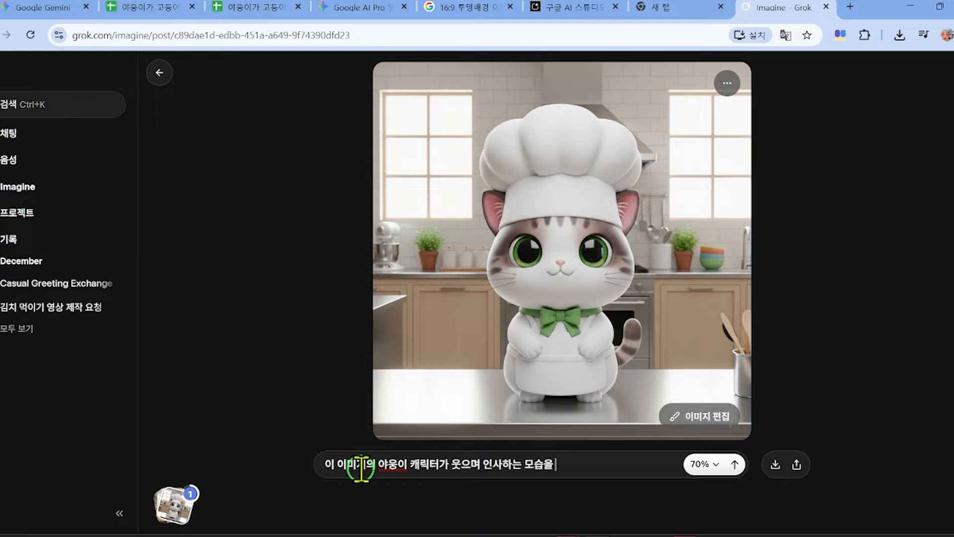
pyautogui.press('BackSpace')
pyautogui.press('BackSpace')
pyautogui.press('BackSpace')
pyautogui.write('쇼츠규격의')
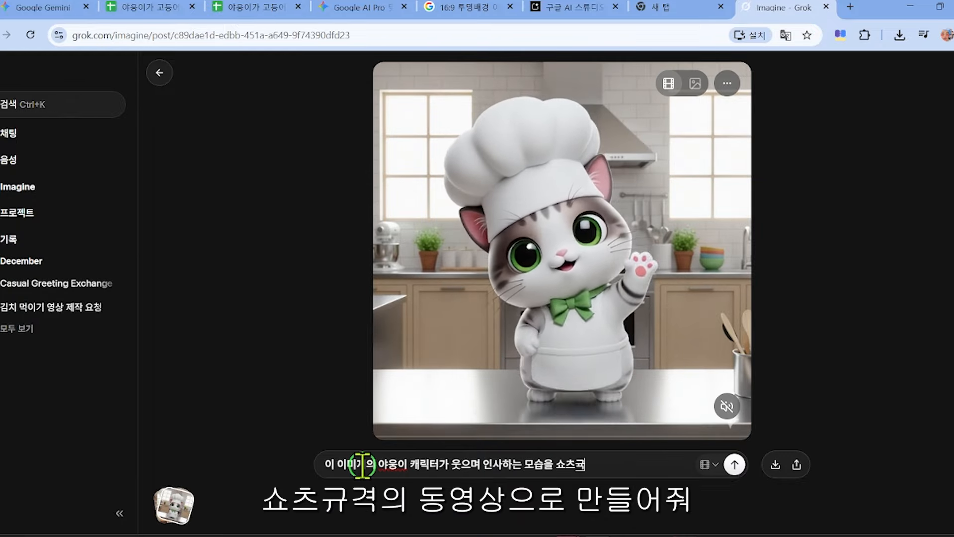
pyautogui.write(' 동의')
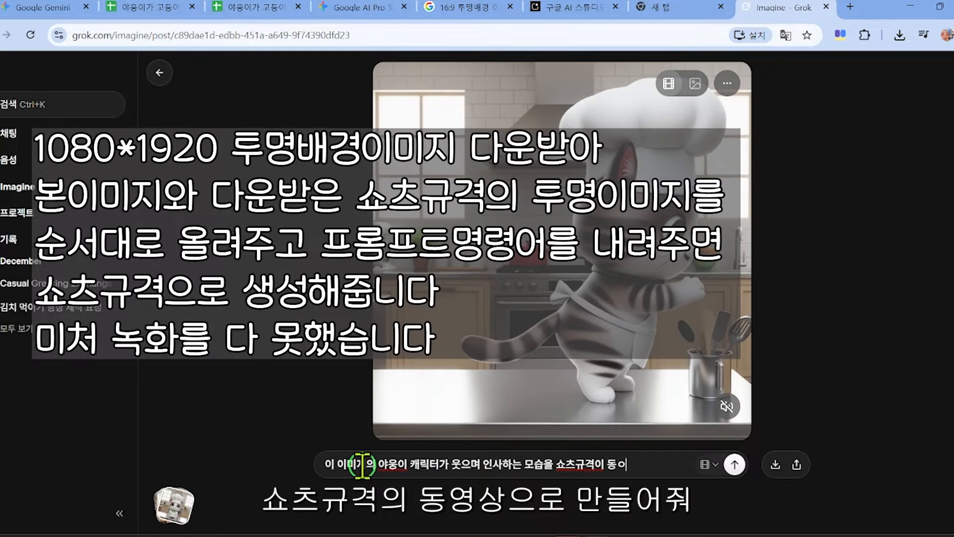
pyautogui.press('BackSpace')
pyautogui.write('영상으로')
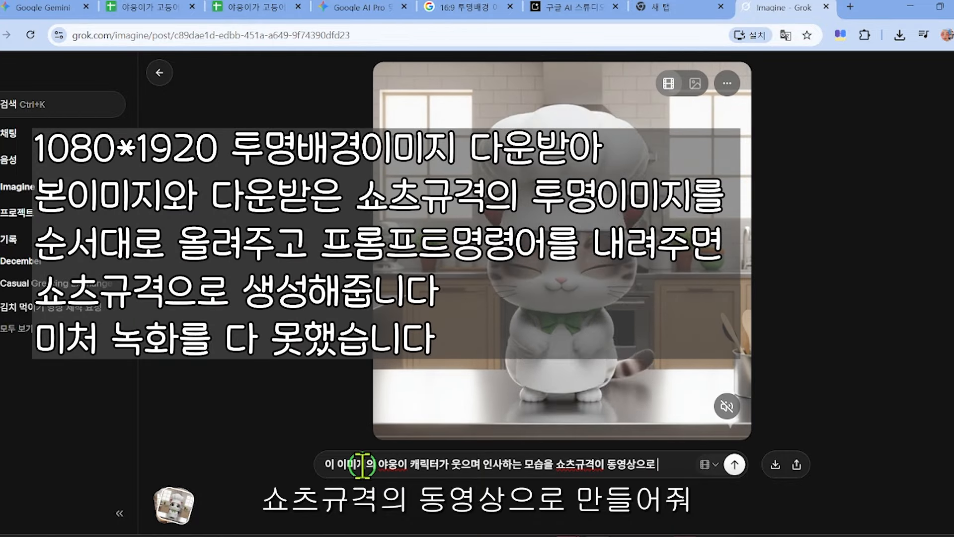
pyautogui.write(' 만들어줘')
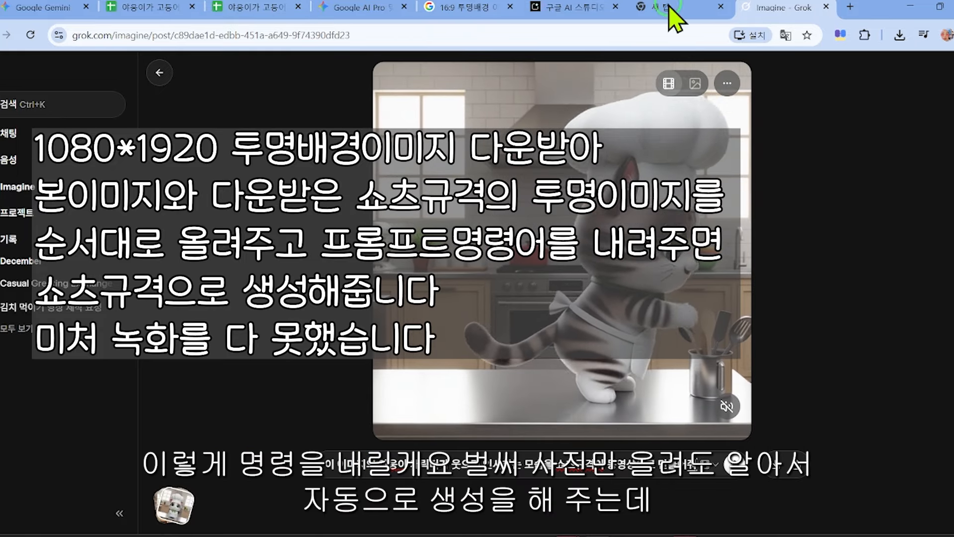
pyautogui.click(727, 406)
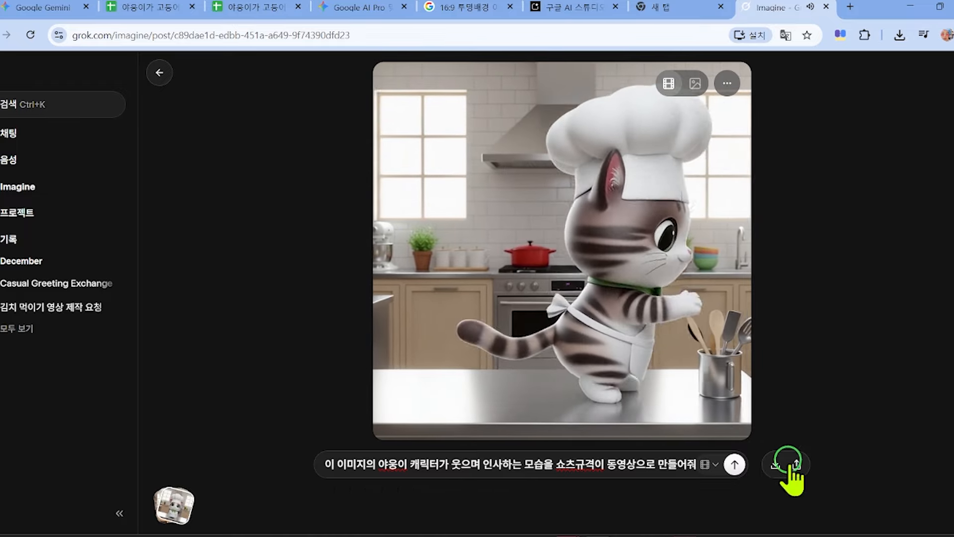
# Generate the greeting video from the written custom prompt and play the finished clip with its sound on
pyautogui.moveTo(331, 467); pyautogui.dragTo(695, 468)
pyautogui.click(696, 468)
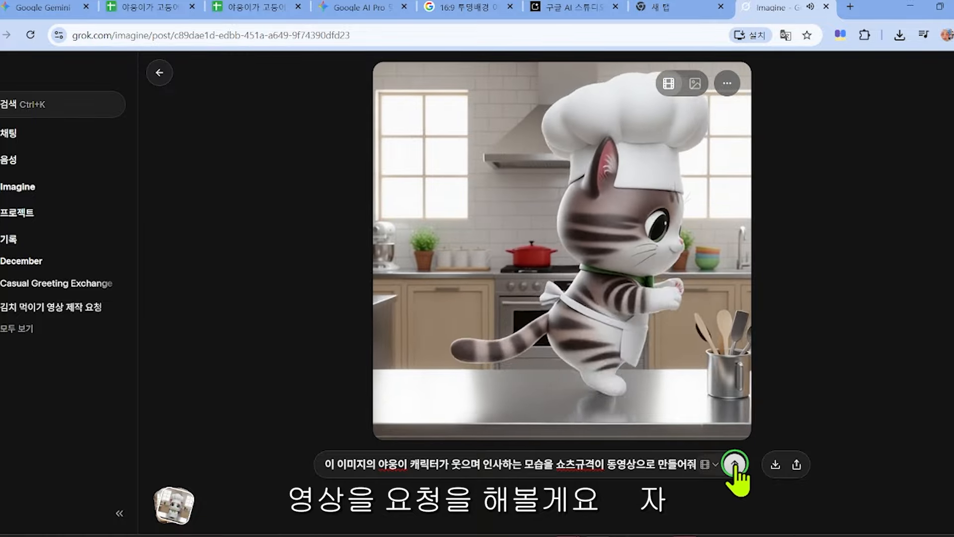
pyautogui.click(734, 466)
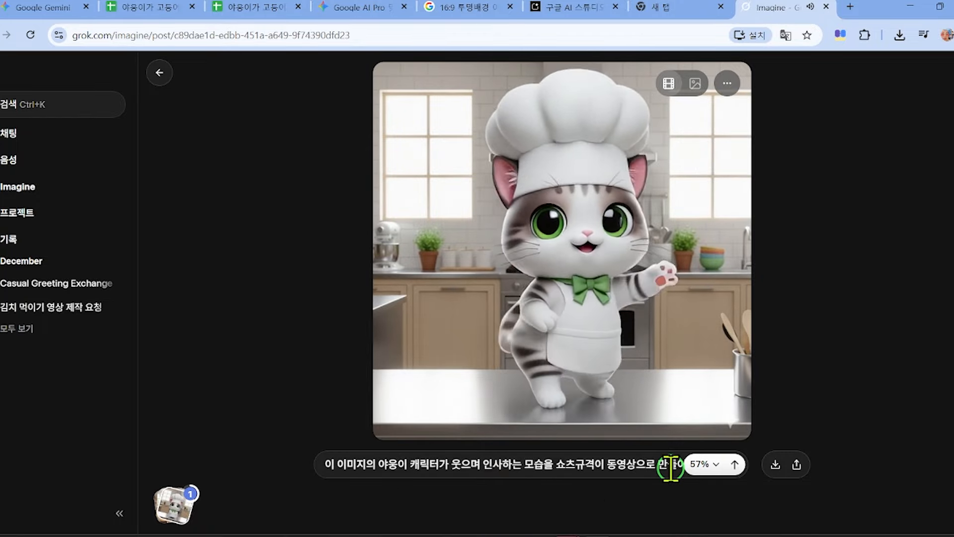
pyautogui.moveTo(738, 401)
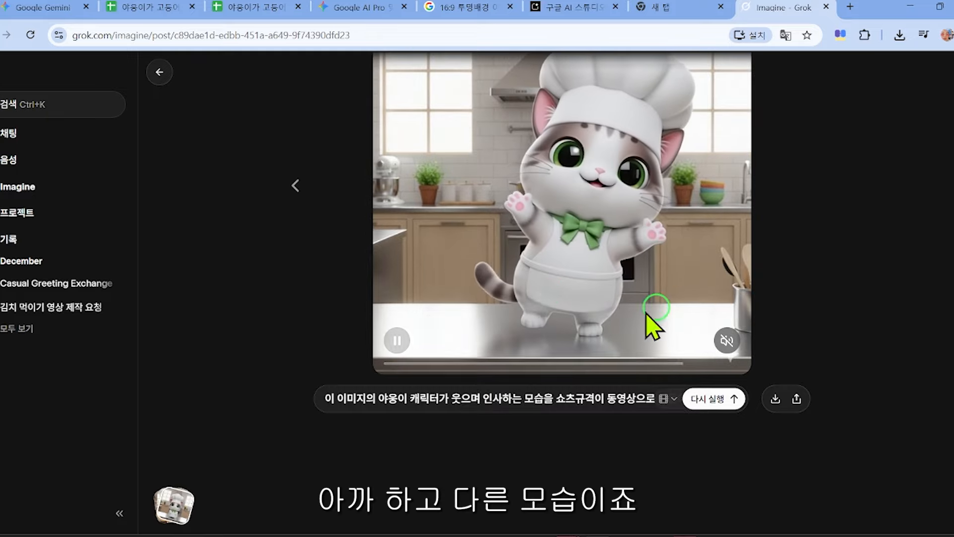
pyautogui.click(725, 339)
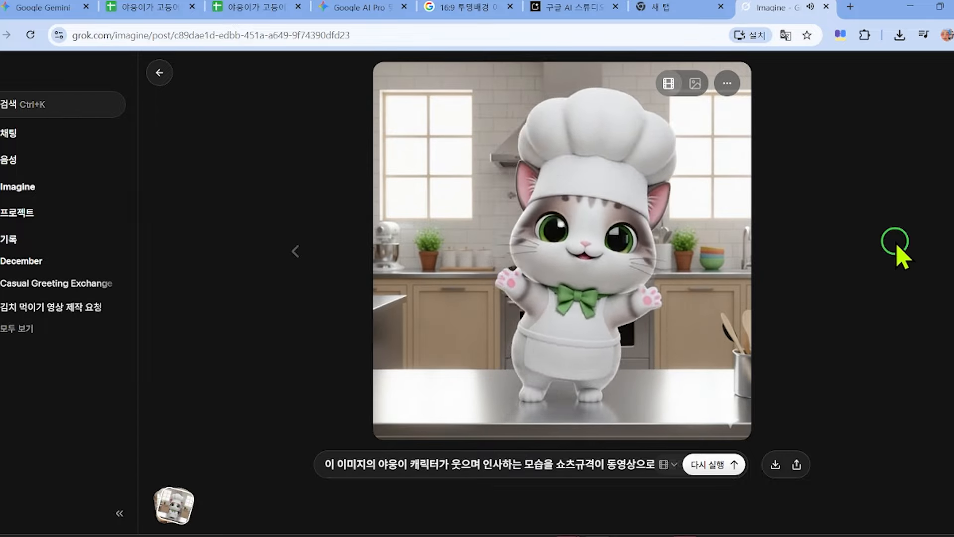
# Listen to the cat greeting clip's sound, mute it again, and download the clip
pyautogui.click(706, 464)
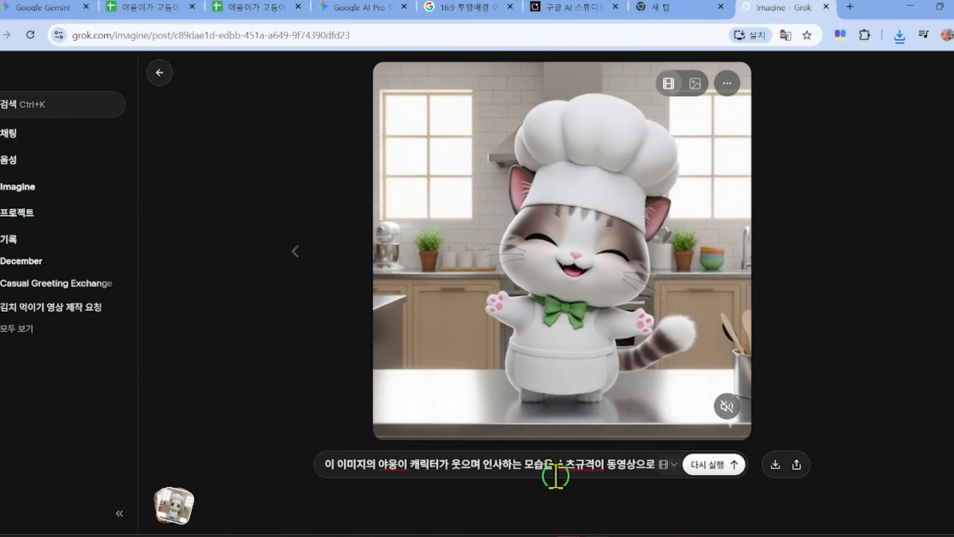
pyautogui.click(727, 406)
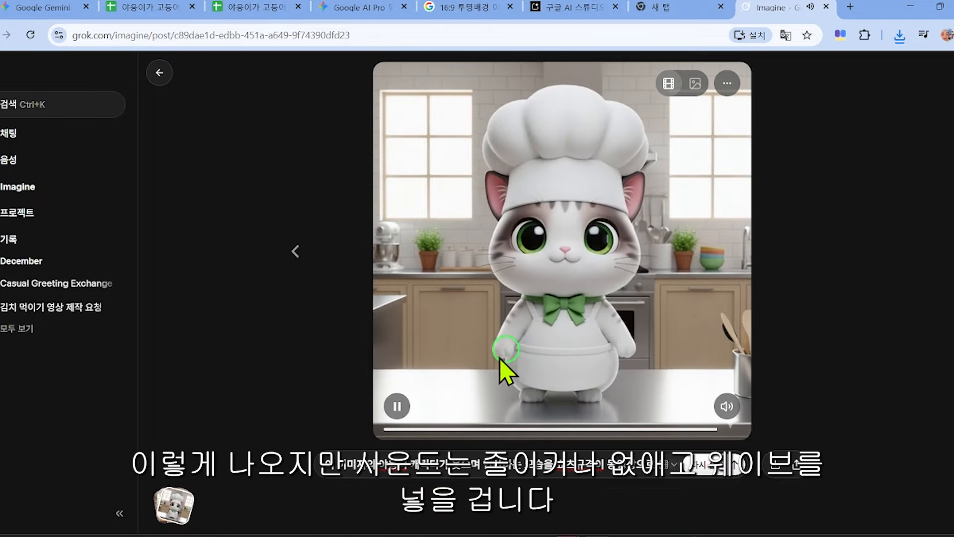
pyautogui.click(727, 406)
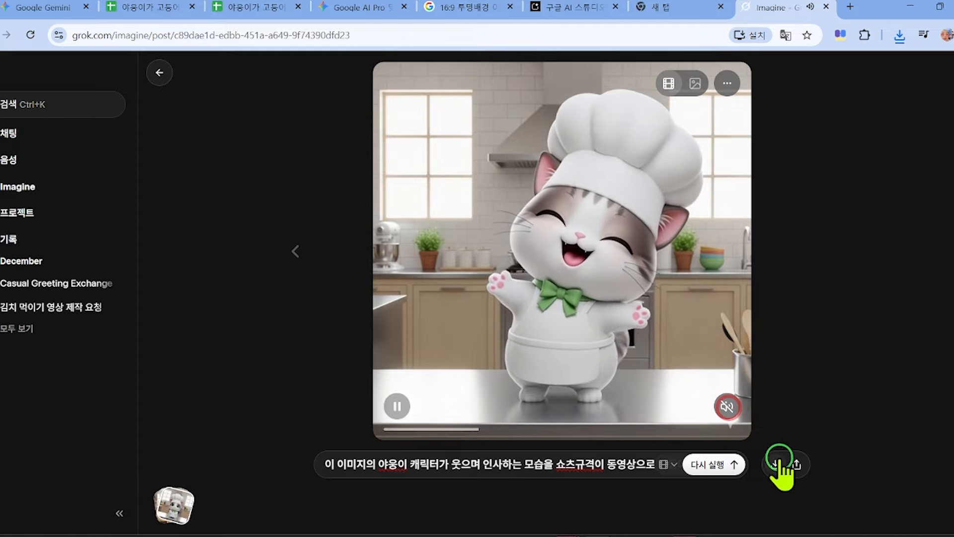
pyautogui.click(775, 464)
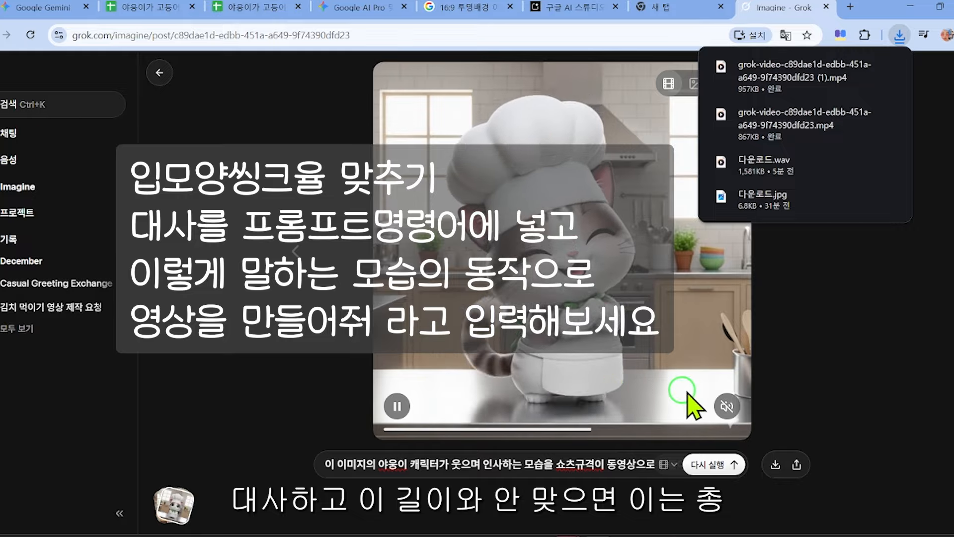
pyautogui.click(735, 403)
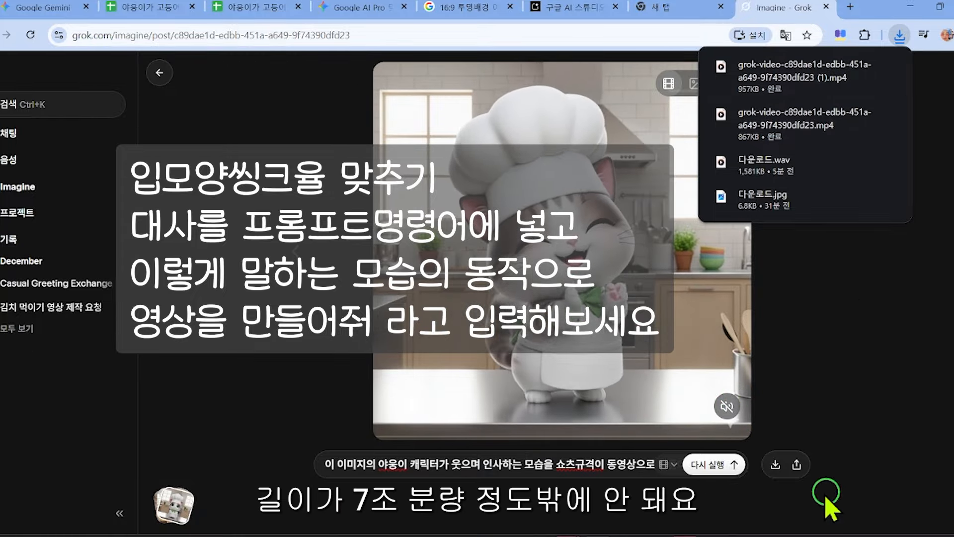
# Clear the whole greeting prompt from the custom video prompt field
pyautogui.click(266, 404)
pyautogui.click(326, 465)
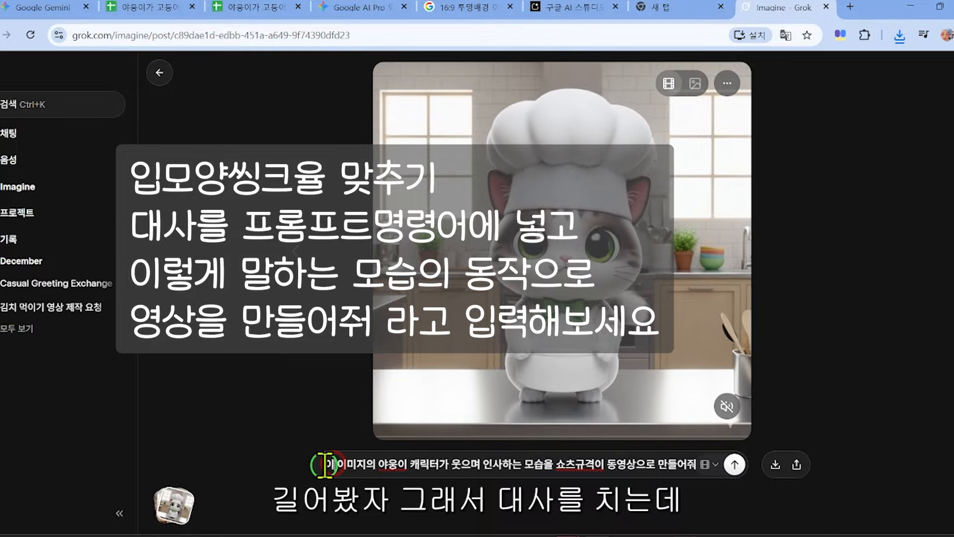
pyautogui.moveTo(323, 465); pyautogui.dragTo(696, 466)
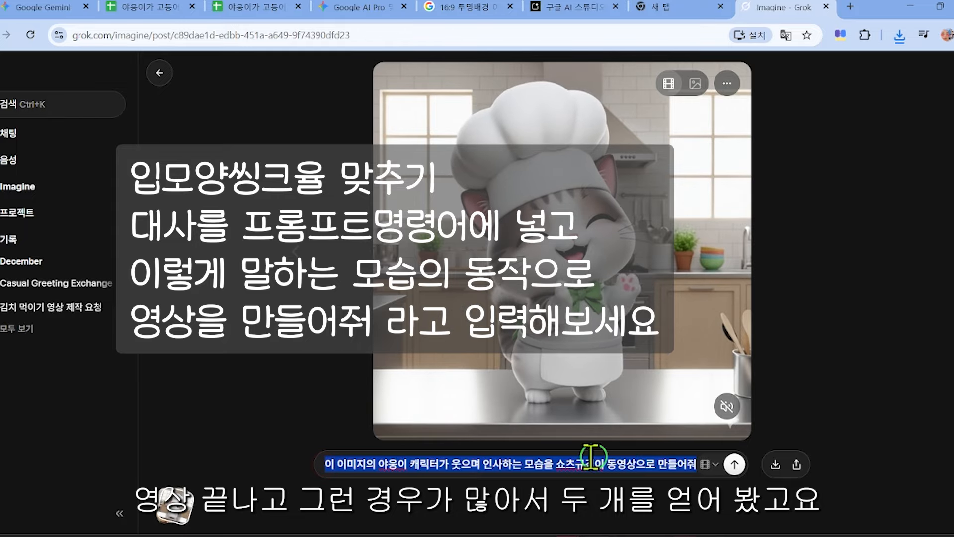
pyautogui.press('BackSpace')
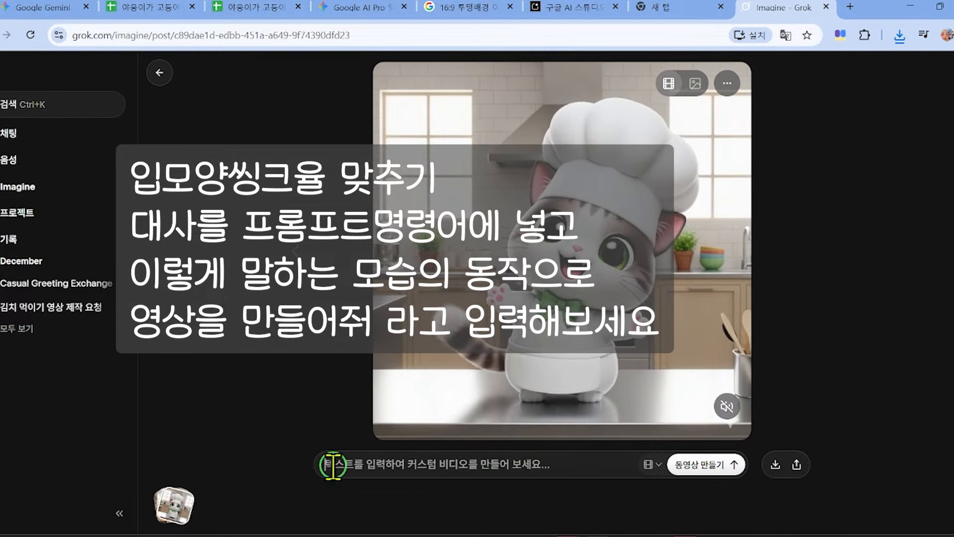
# Return to the Imagine page and upload the raw mackerel grilling image Gemini_Generated_Image_6h3hk6h3hk6h3hk6 from the folder 고등어구이하는야웅이
pyautogui.click(16, 187)
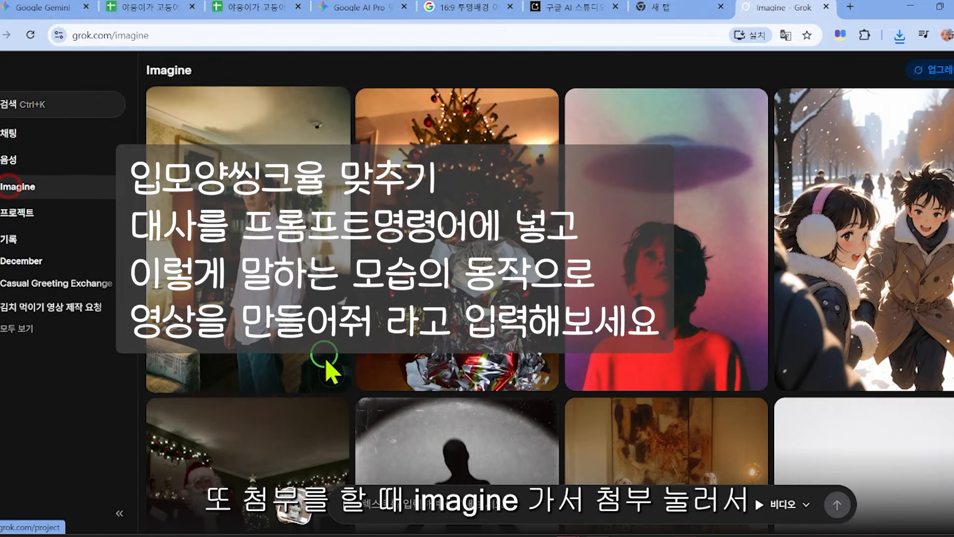
pyautogui.click(356, 515)
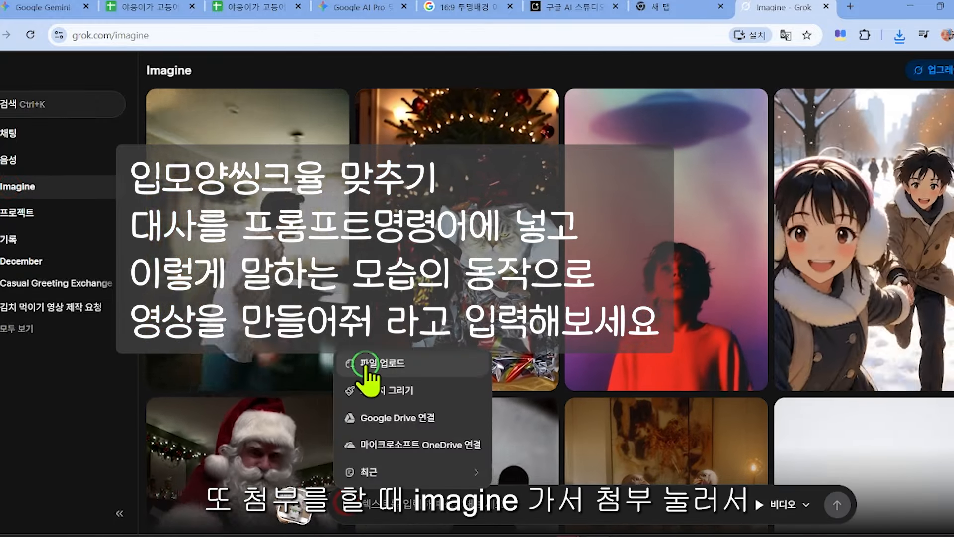
pyautogui.click(364, 366)
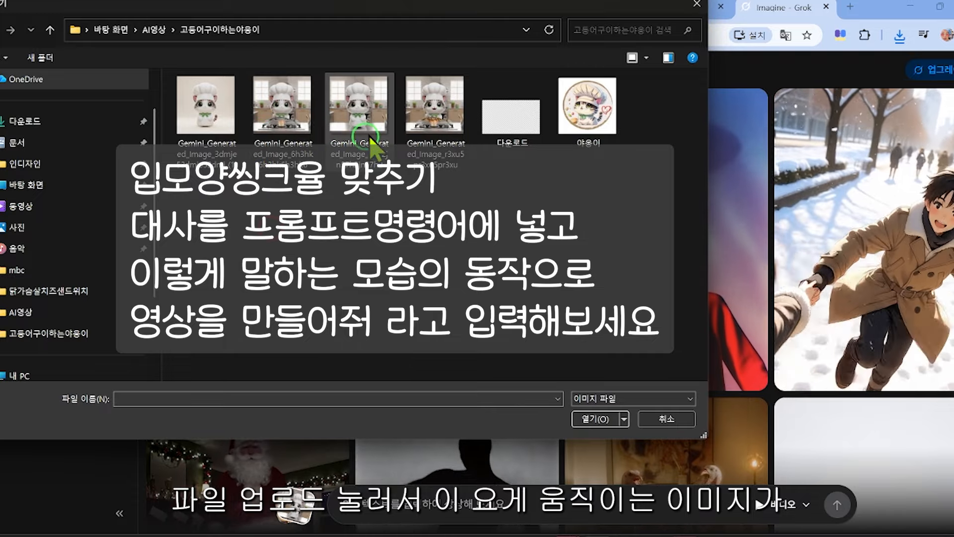
pyautogui.click(275, 125)
pyautogui.click(599, 419)
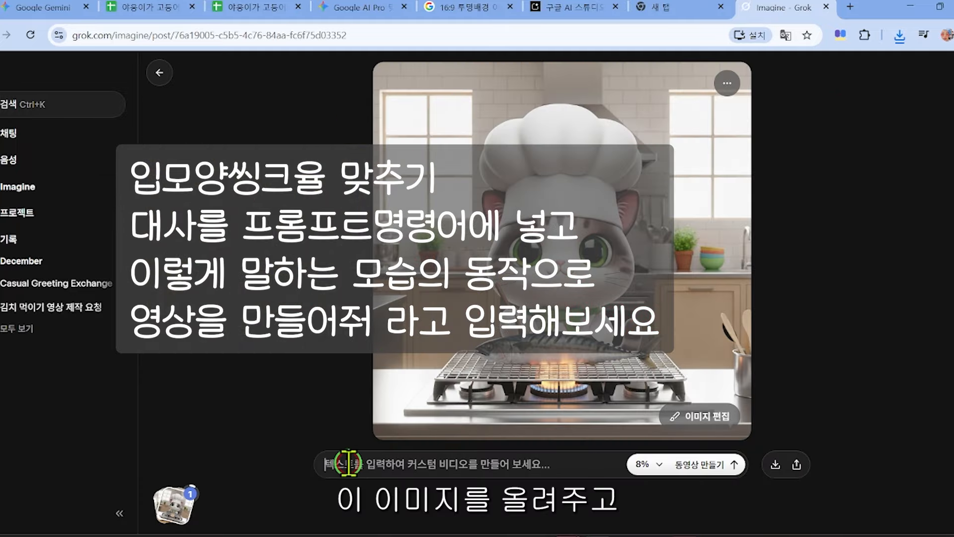
# Write the custom video prompt '야웅이가 고등어에 소금을 뿌려주고 굽는 모습의 영상으로 만들어줘' for the mackerel grilling image
pyautogui.click(346, 455)
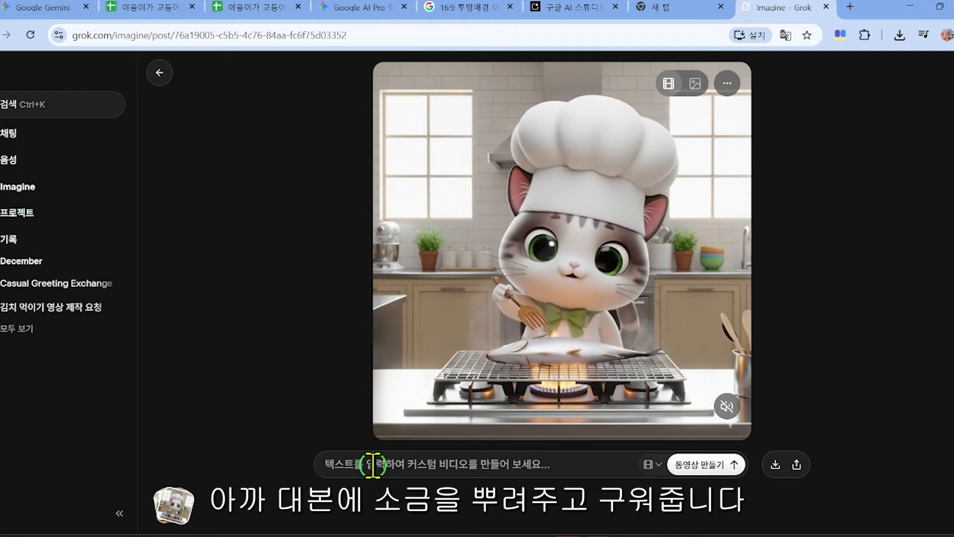
pyautogui.write('앙의')
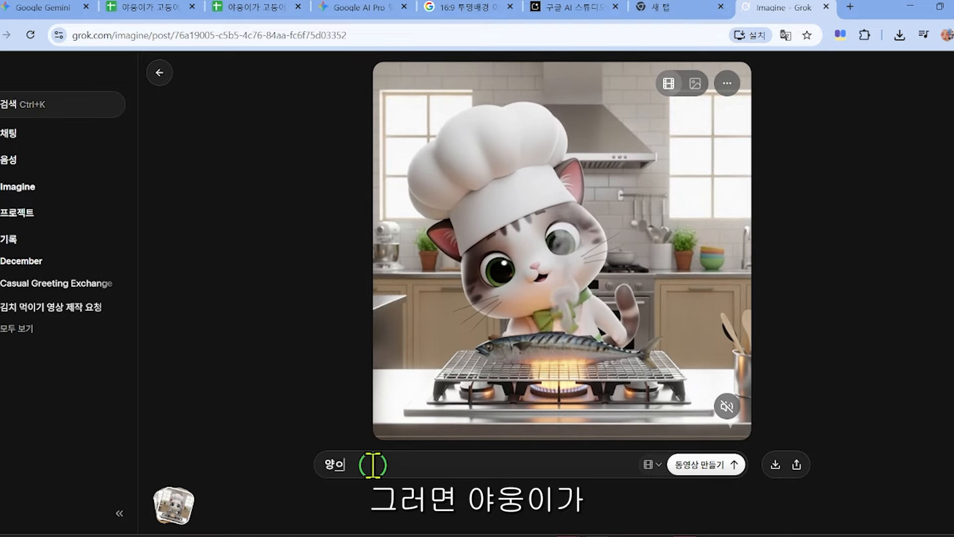
pyautogui.press('BackSpace')
pyautogui.press('BackSpace')
pyautogui.write('야옹의')
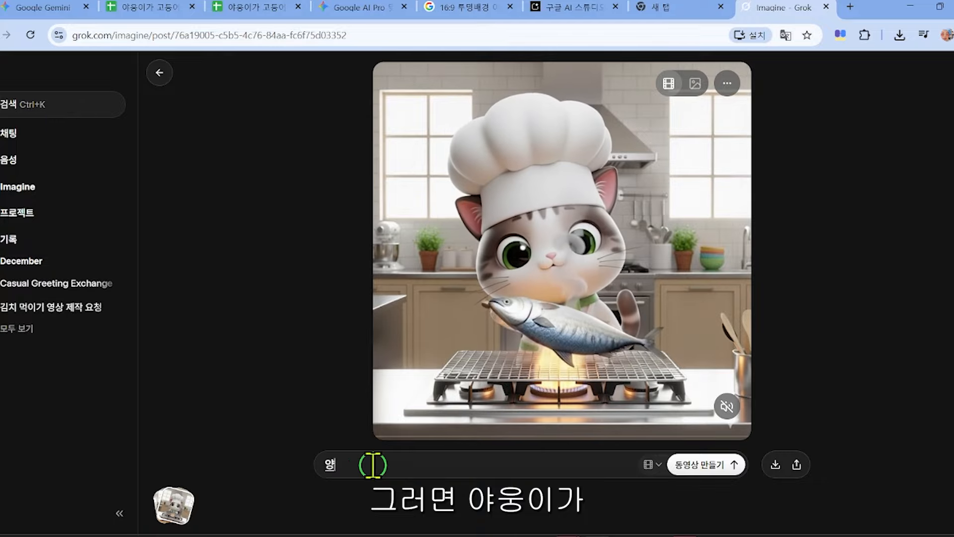
pyautogui.write(' 고등어')
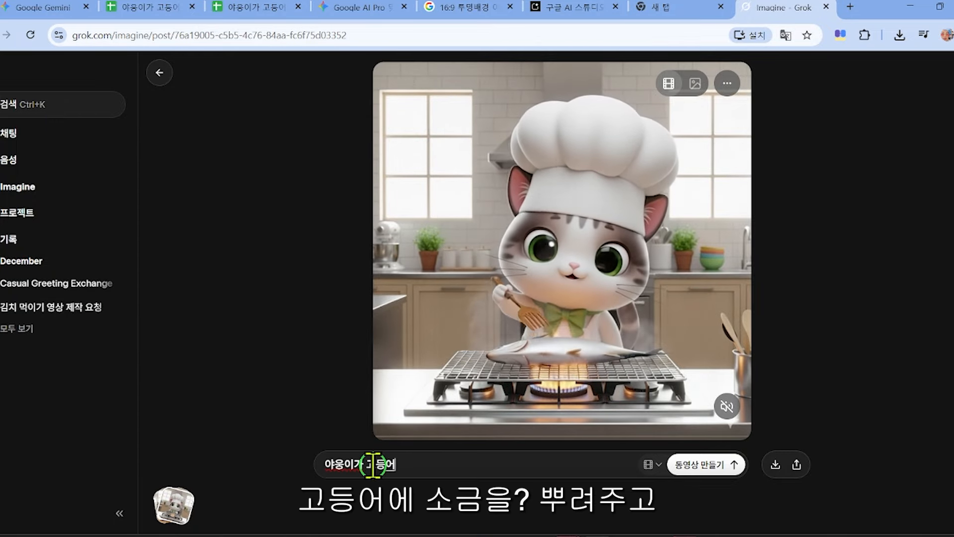
pyautogui.write('에')
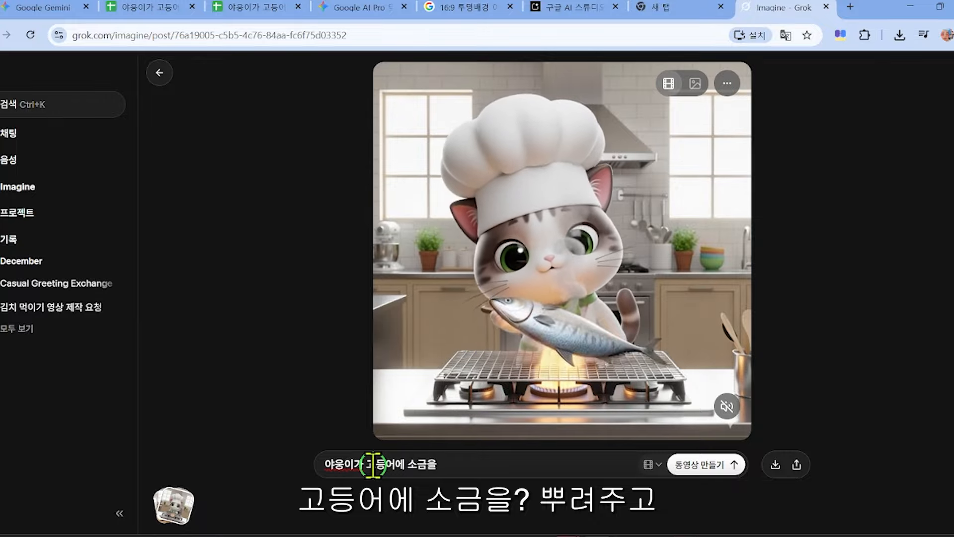
pyautogui.write('소금을 뿌려주고 굽')
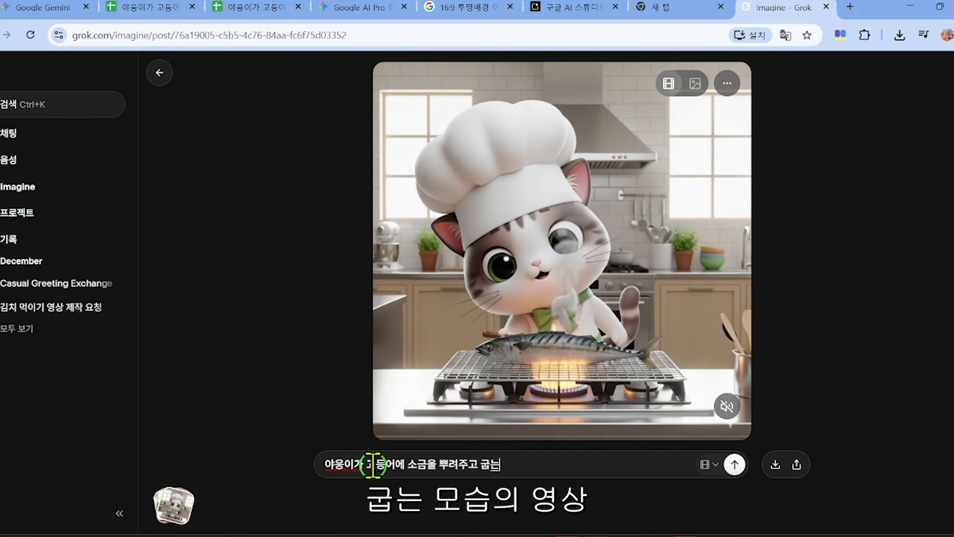
pyautogui.write('는')
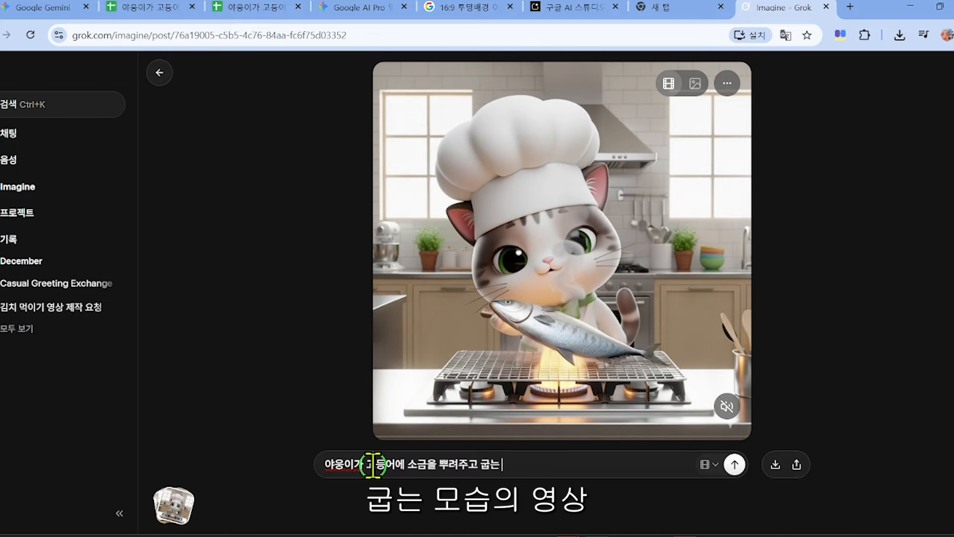
pyautogui.write(' 모습의 영')
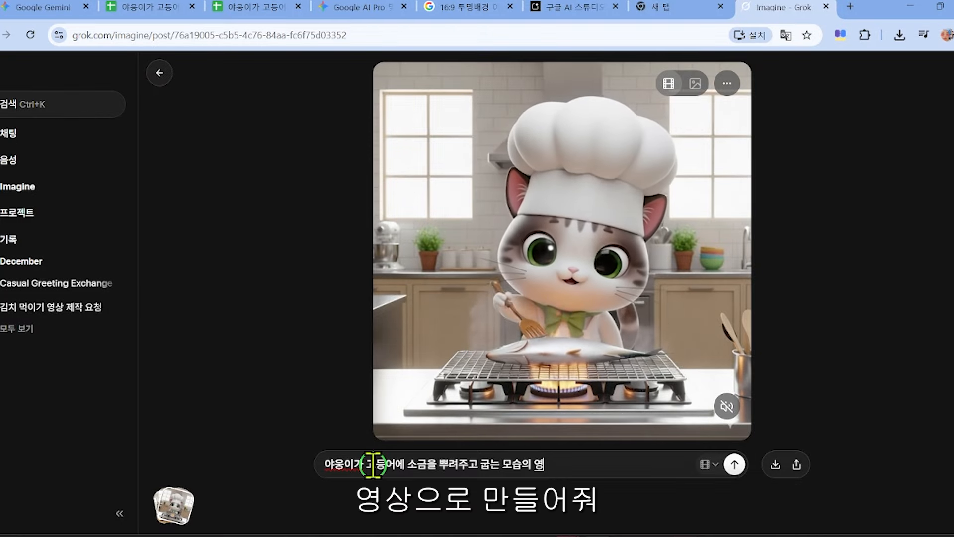
pyautogui.write('상의')
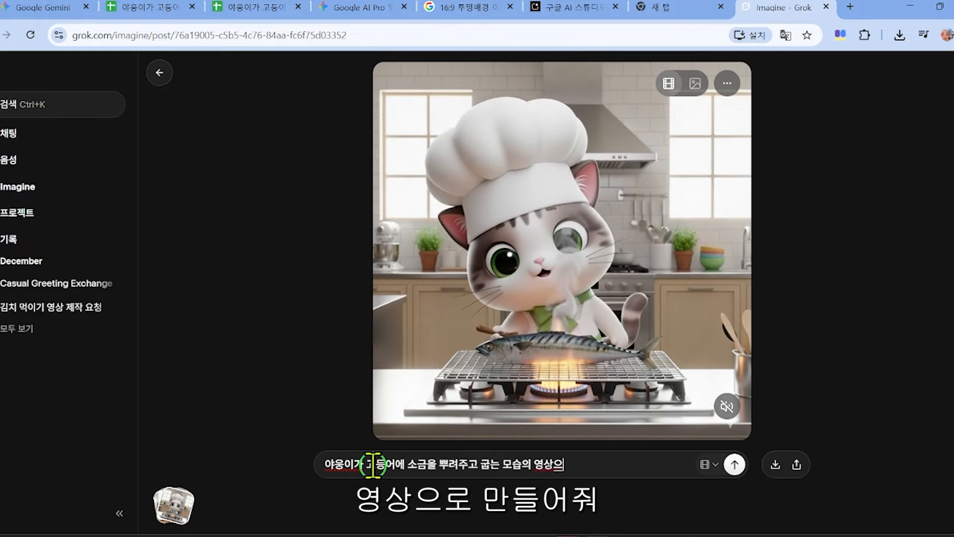
pyautogui.press('BackSpace')
pyautogui.write('으로 만들어줘')
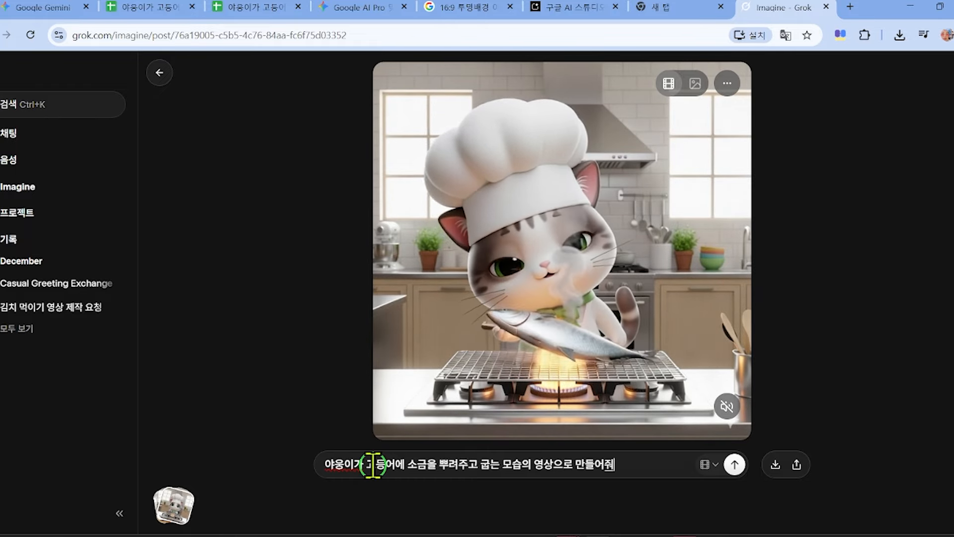
# Generate the mackerel salting and grilling video, play it with sound, and dismiss the update notification
pyautogui.click(734, 464)
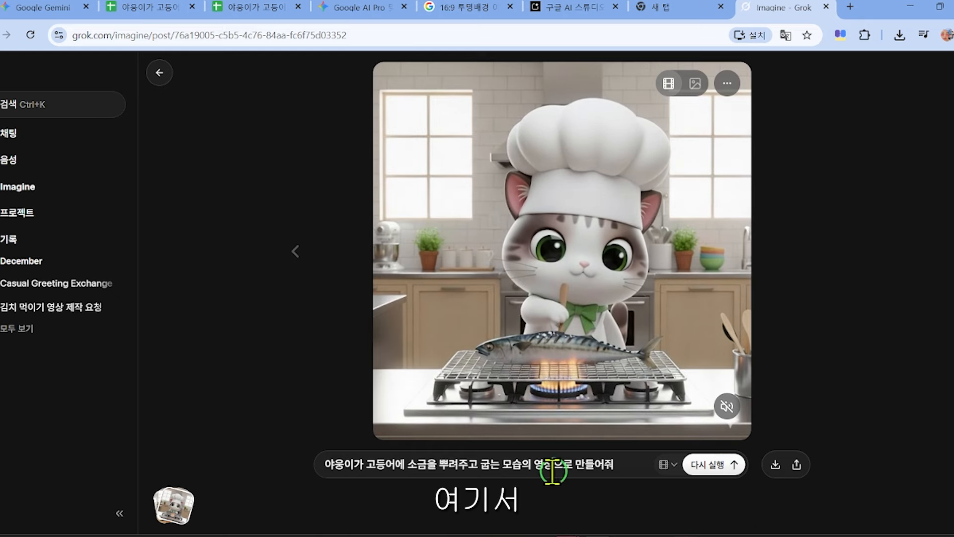
pyautogui.click(726, 407)
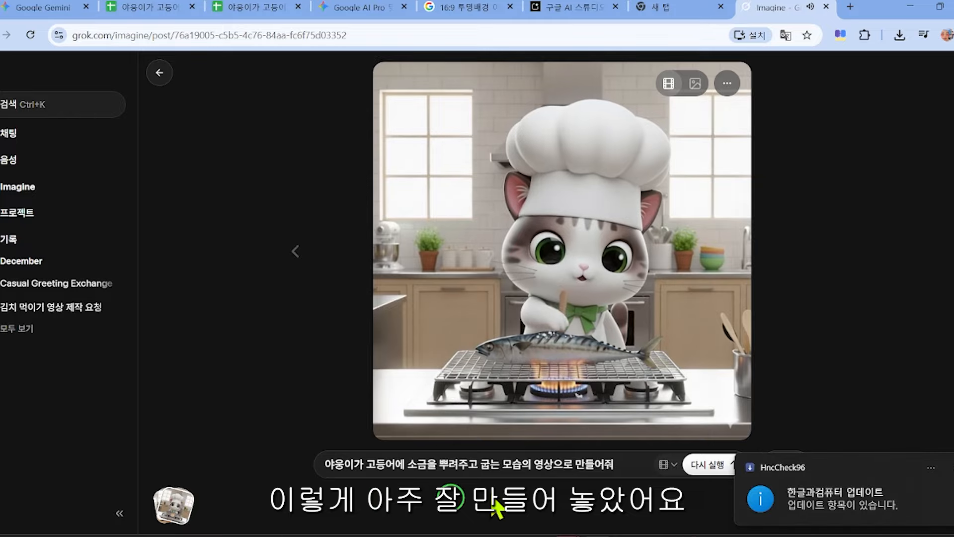
pyautogui.click(950, 466)
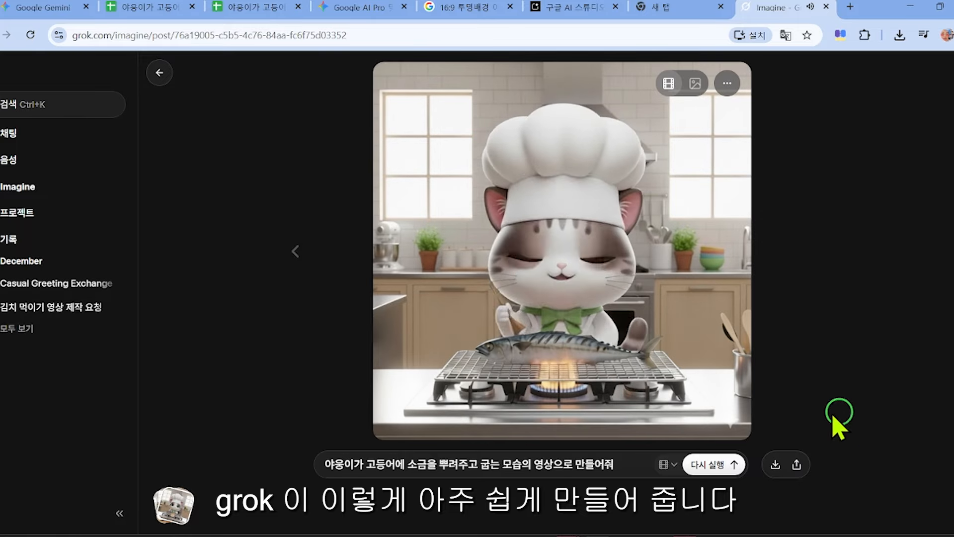
# Return to the Imagine page, upload the cooked mackerel image Gemini_Generated_Image_r3xu5pr3xu5pr3xu, and activate its custom video prompt field
pyautogui.moveTo(327, 464)
pyautogui.mouseDown()
pyautogui.moveTo(622, 464)
pyautogui.moveTo(320, 463)
pyautogui.mouseUp()
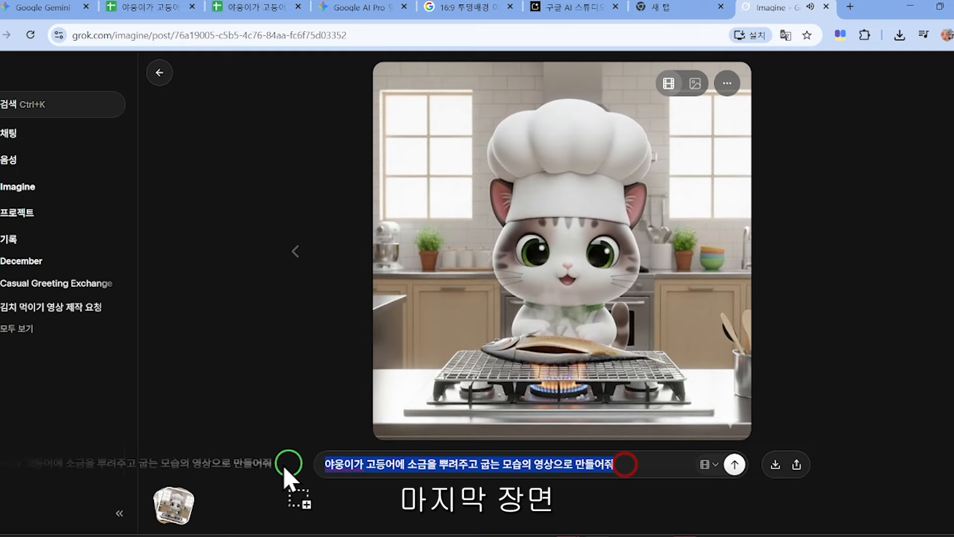
pyautogui.click(25, 188)
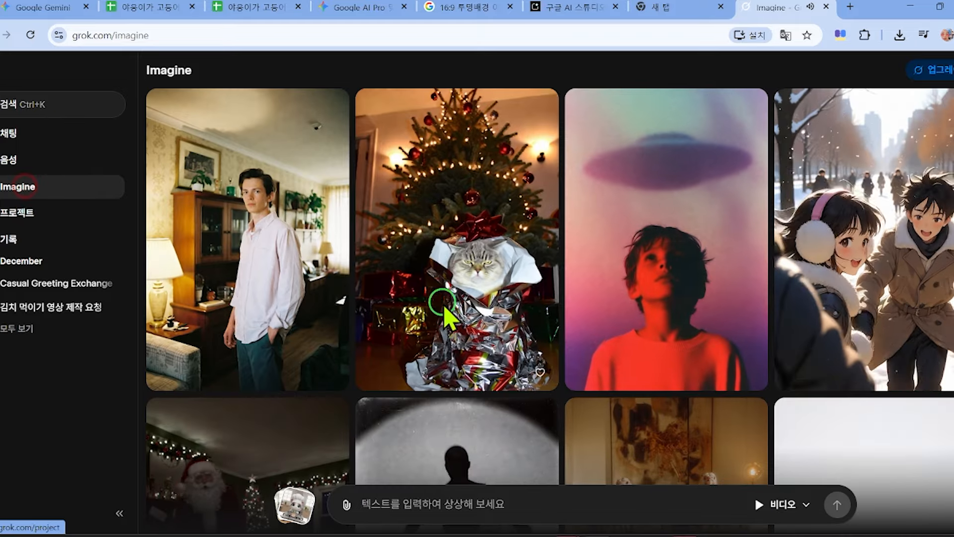
pyautogui.click(346, 506)
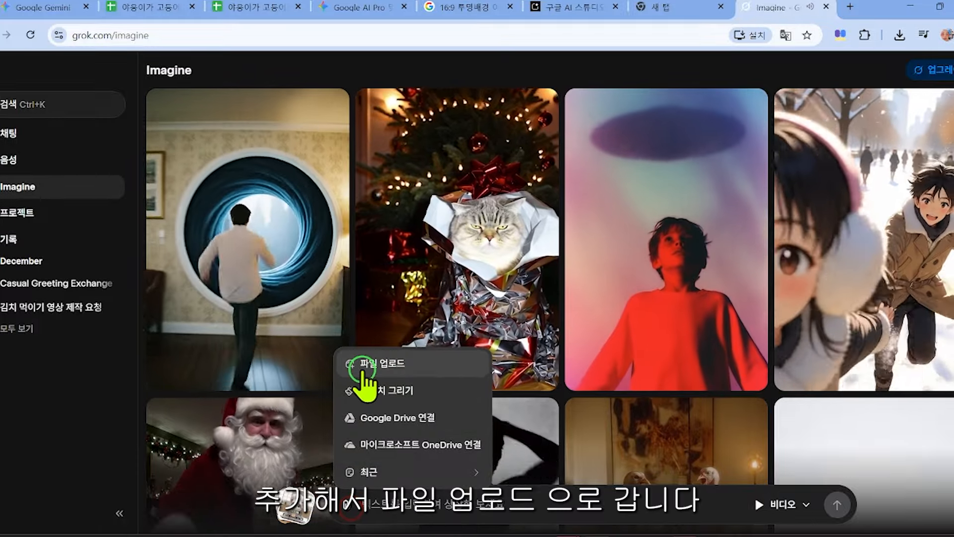
pyautogui.click(362, 365)
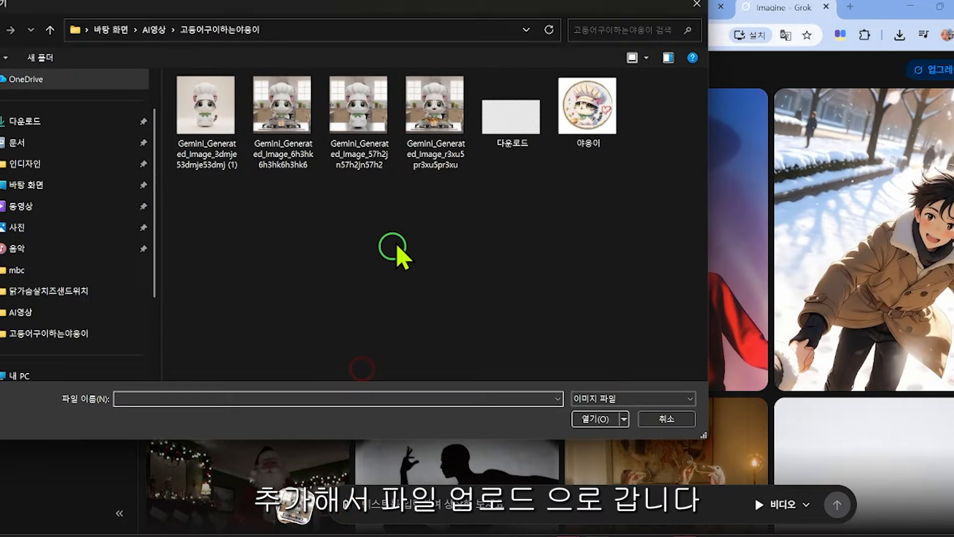
pyautogui.click(425, 107)
pyautogui.click(594, 418)
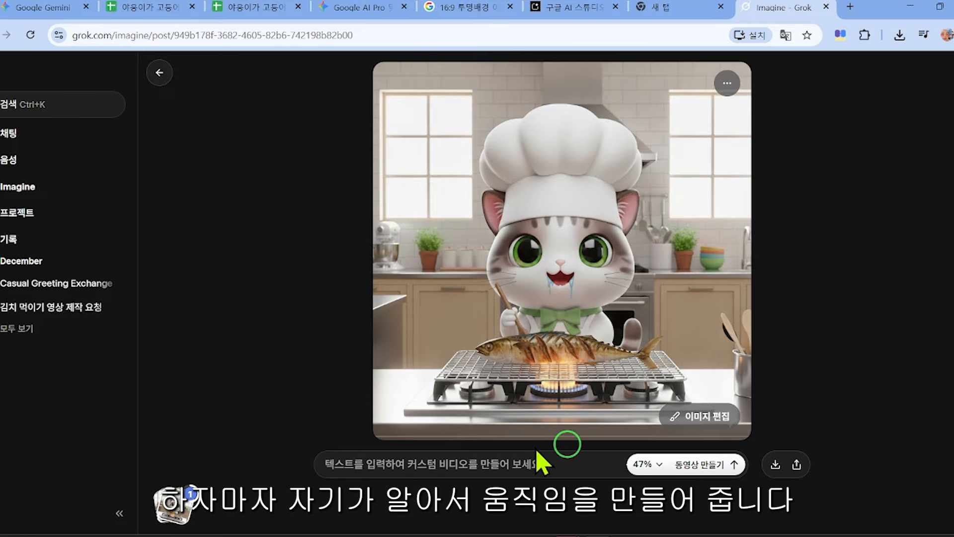
pyautogui.click(352, 465)
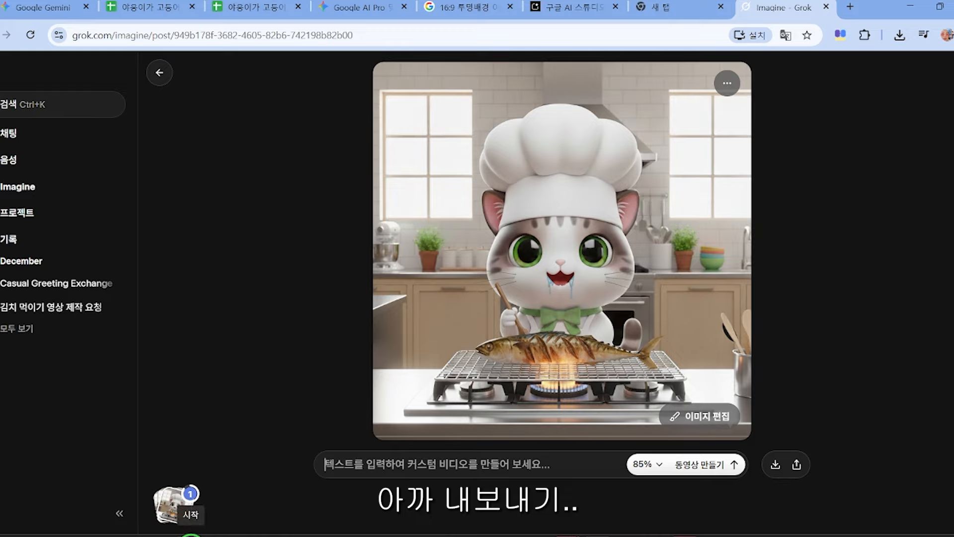
# Switch to the Gemini chat and review the cat's mackerel script lines, from the browning line through the closing goodbye
pyautogui.click(38, 14)
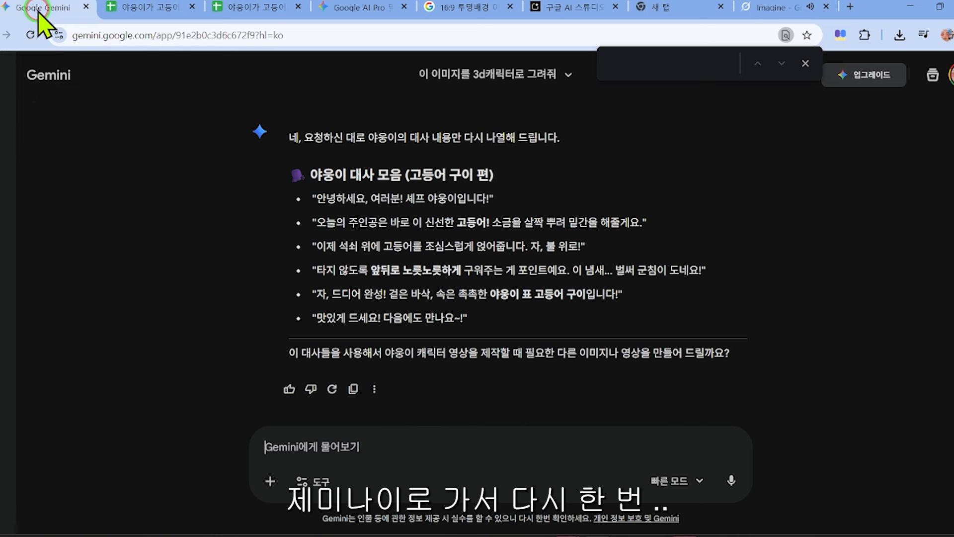
pyautogui.scroll(1, 386, 350)
pyautogui.scroll(-1, 318, 278)
pyautogui.moveTo(308, 269); pyautogui.dragTo(340, 269)
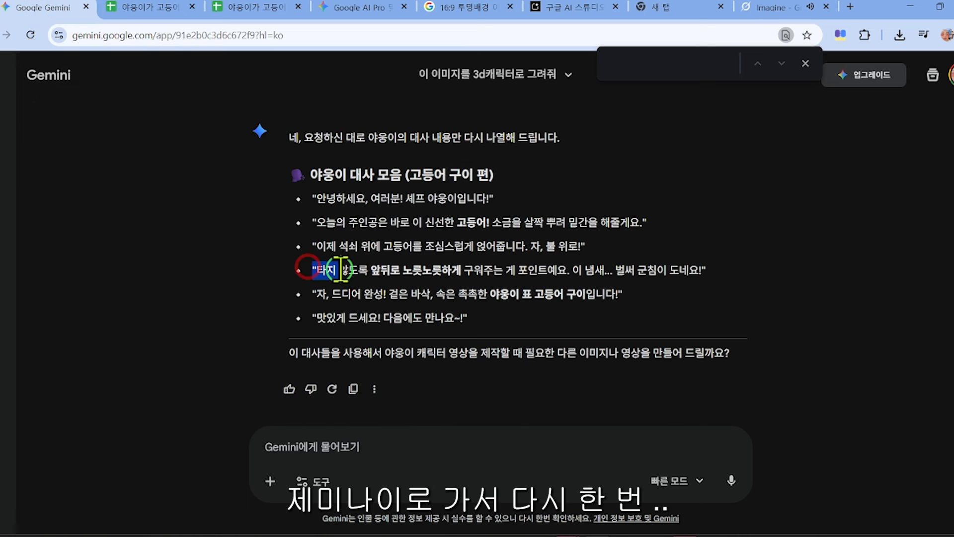
pyautogui.moveTo(411, 269); pyautogui.dragTo(660, 308)
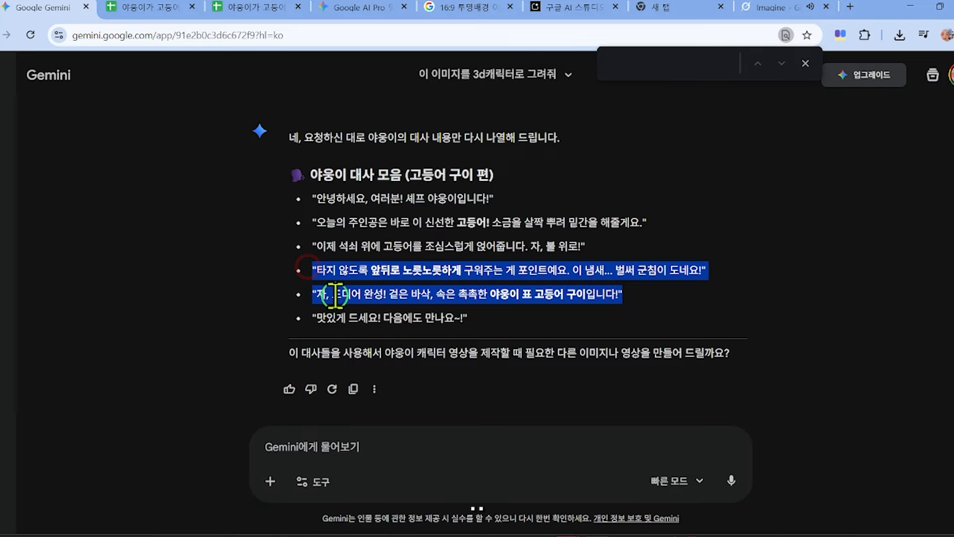
pyautogui.moveTo(312, 266); pyautogui.dragTo(511, 304)
pyautogui.click(459, 321)
pyautogui.moveTo(306, 318); pyautogui.dragTo(478, 318)
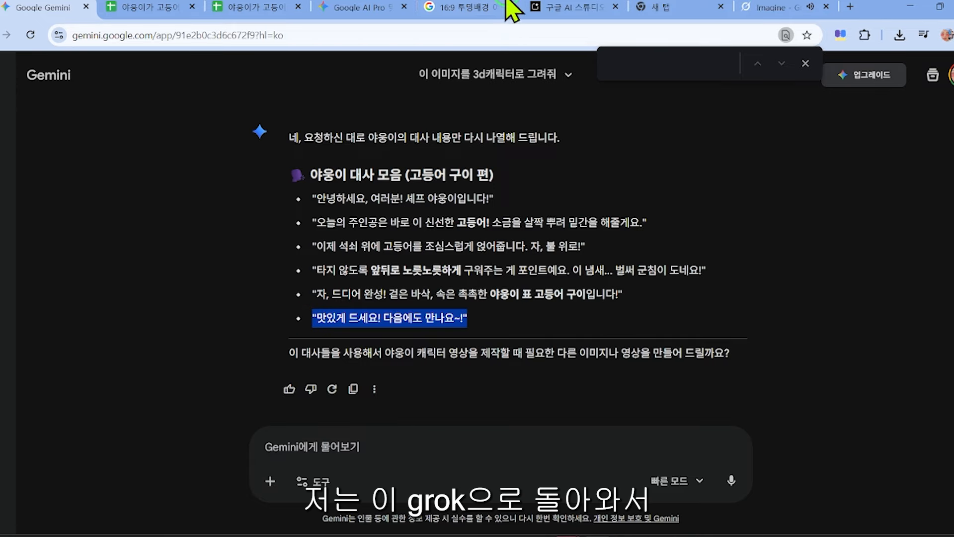
# Return to the Grok Imagine page, download the generated cooked mackerel video, and mute its playback
pyautogui.click(556, 9)
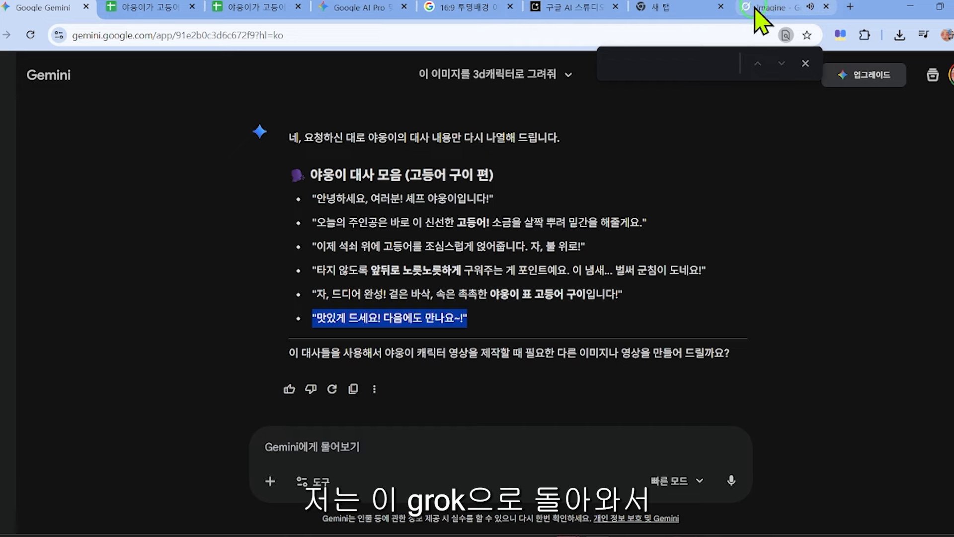
pyautogui.click(795, 8)
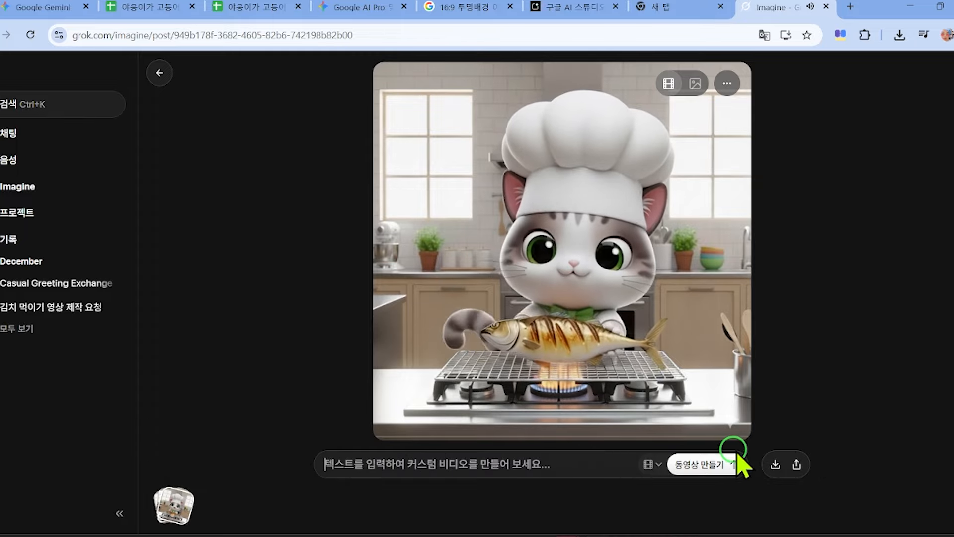
pyautogui.click(774, 464)
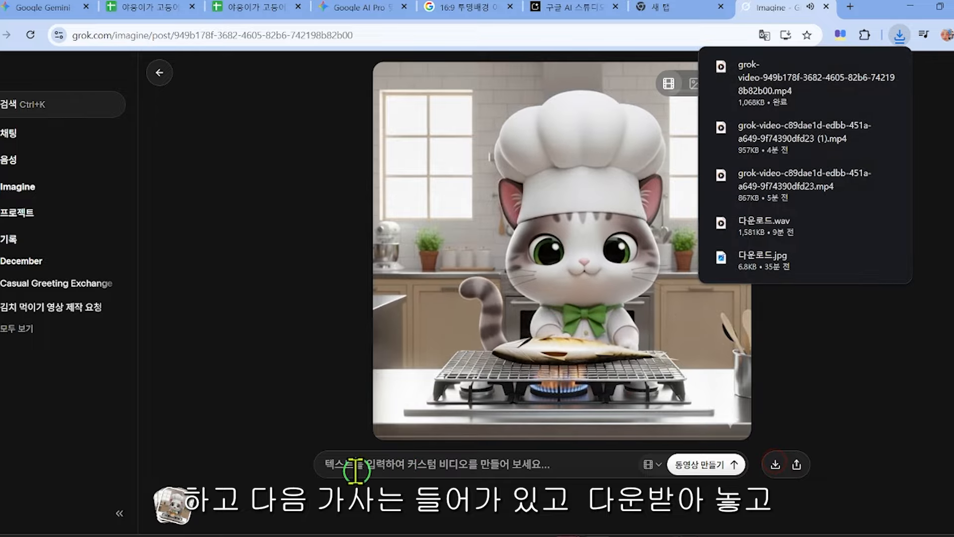
pyautogui.click(342, 464)
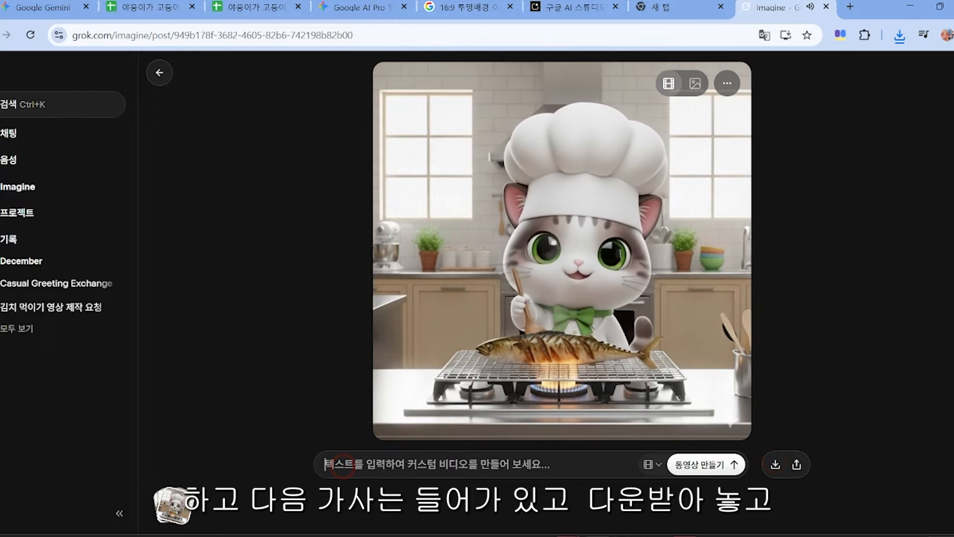
pyautogui.click(726, 406)
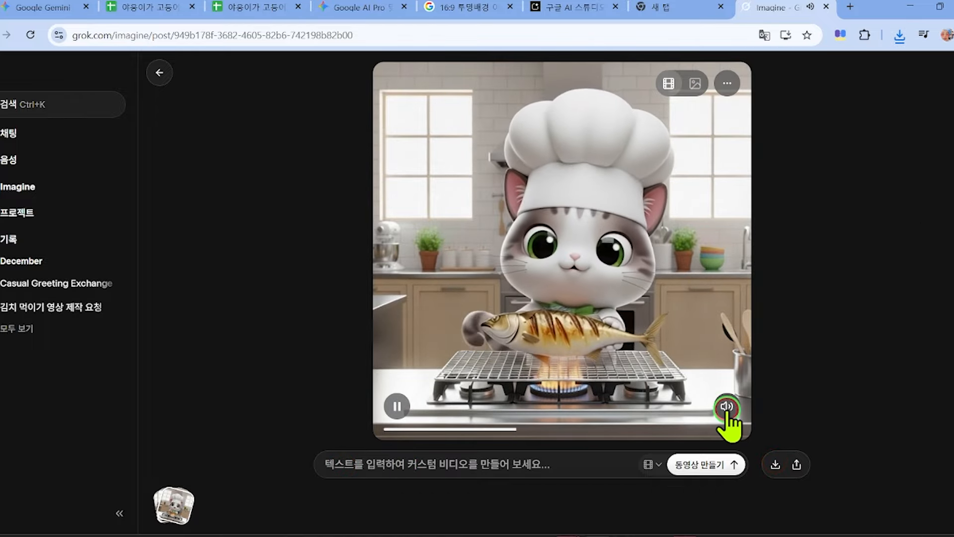
# Generate another video of the cooked mackerel scene with the custom prompt '야웅이가 설명하며 군침을 흘리는 모습을 영상으로 만들어줘'
pyautogui.click(347, 460)
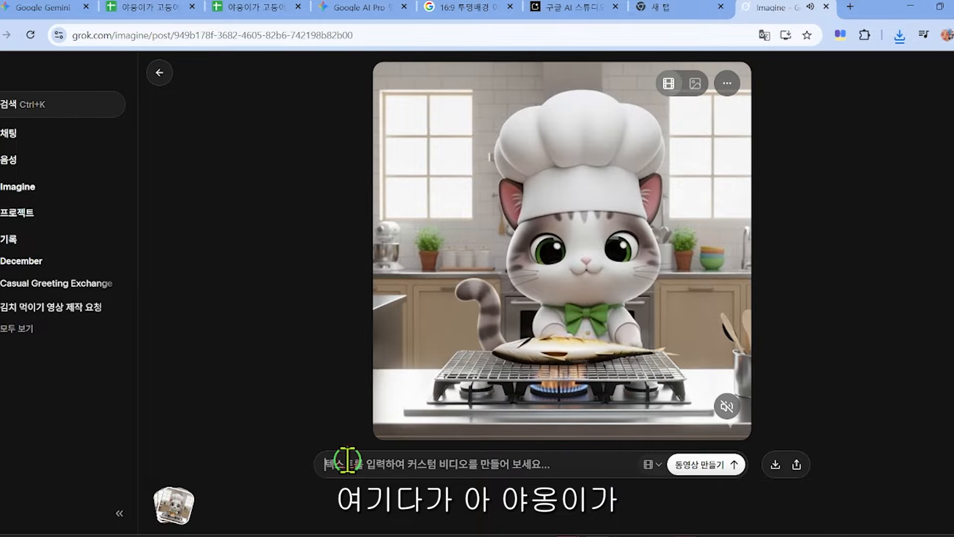
pyautogui.write('양옹')
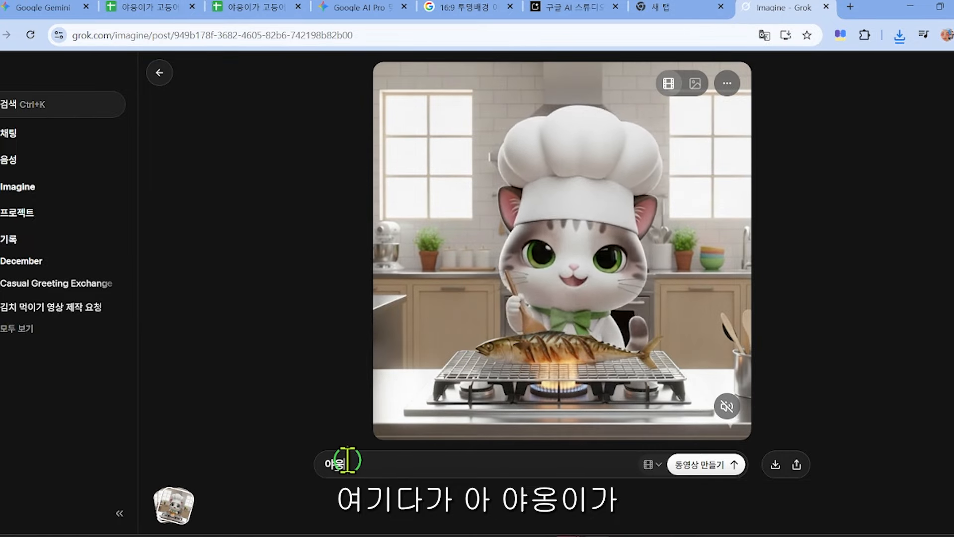
pyautogui.write('이가 설명하며 군치')
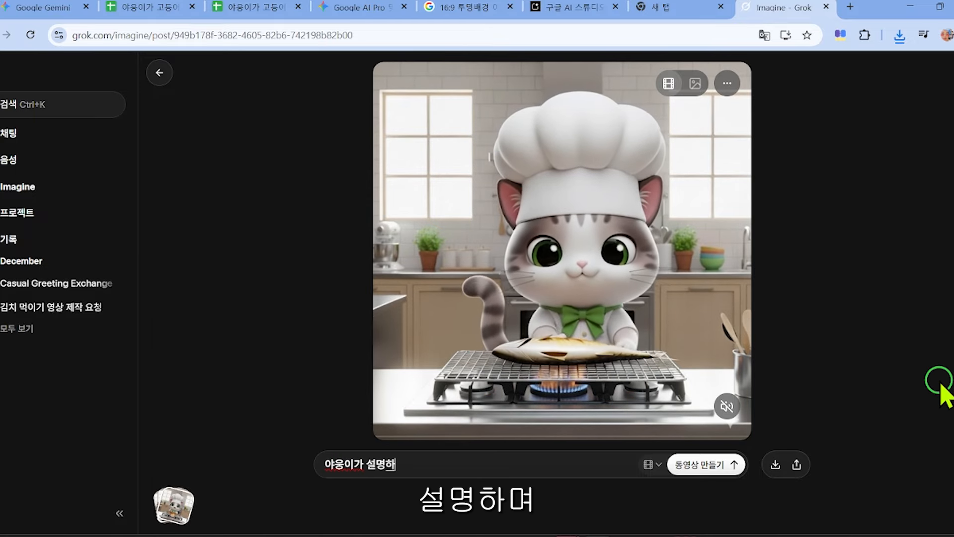
pyautogui.write('침을')
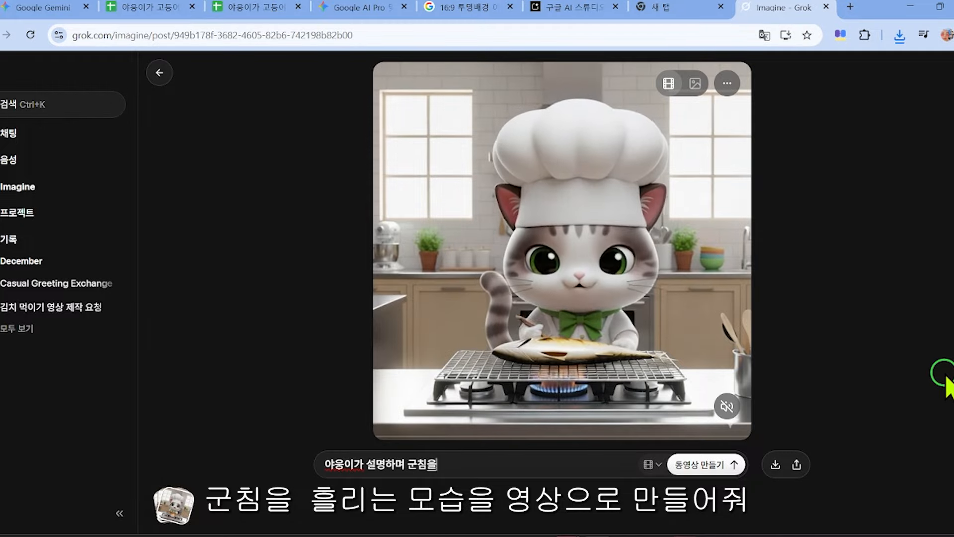
pyautogui.write(' 흘리는 몸습을 영상으')
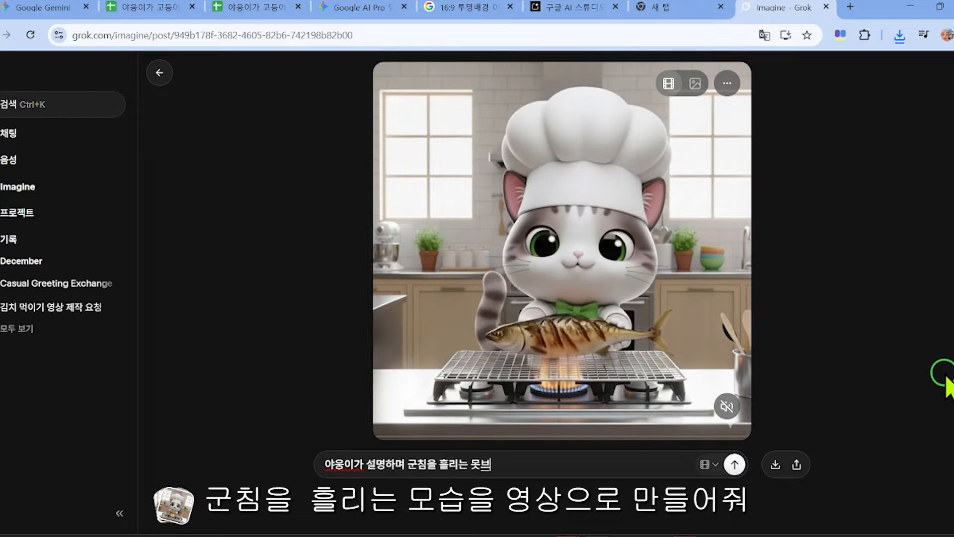
pyautogui.write('로 만들어줘')
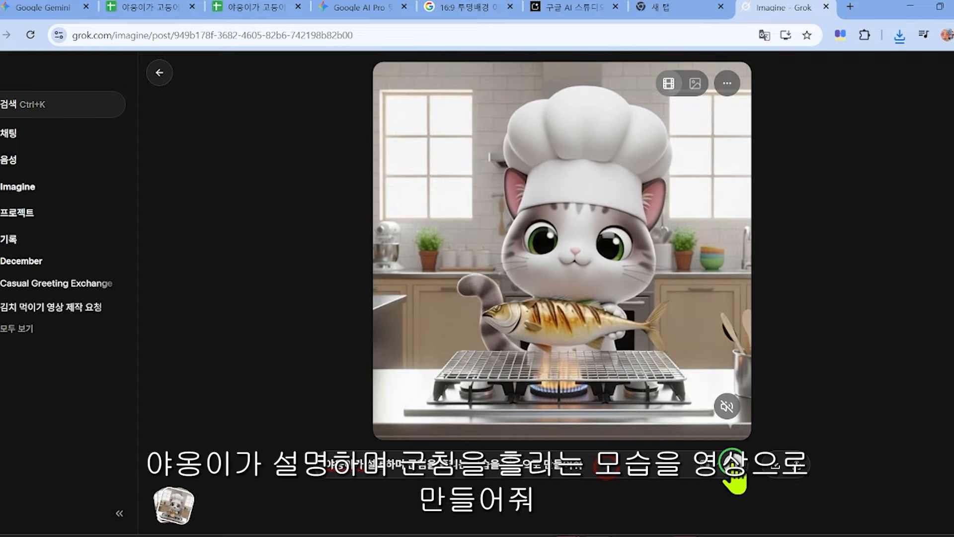
# Play the new drooling cat video with sound, mute it again, and download it
pyautogui.click(721, 407)
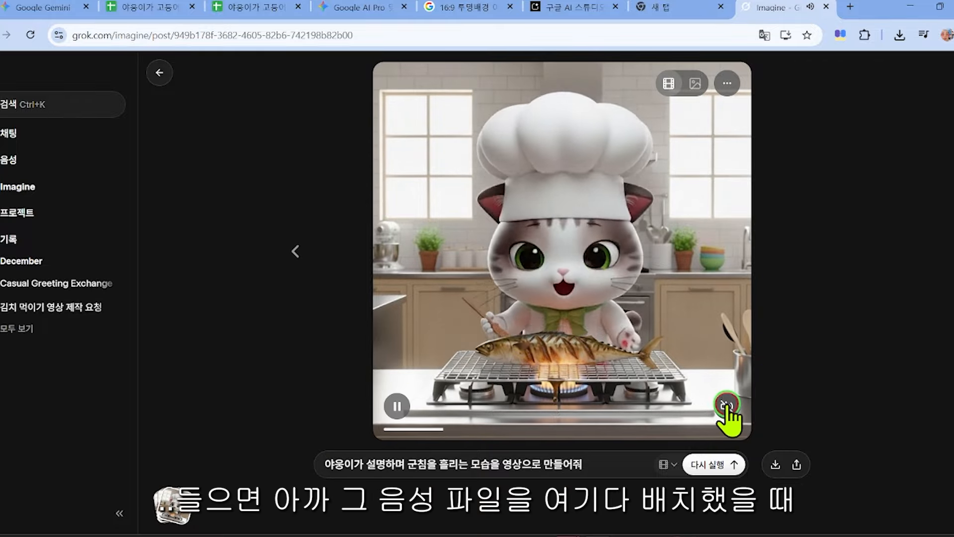
pyautogui.click(726, 406)
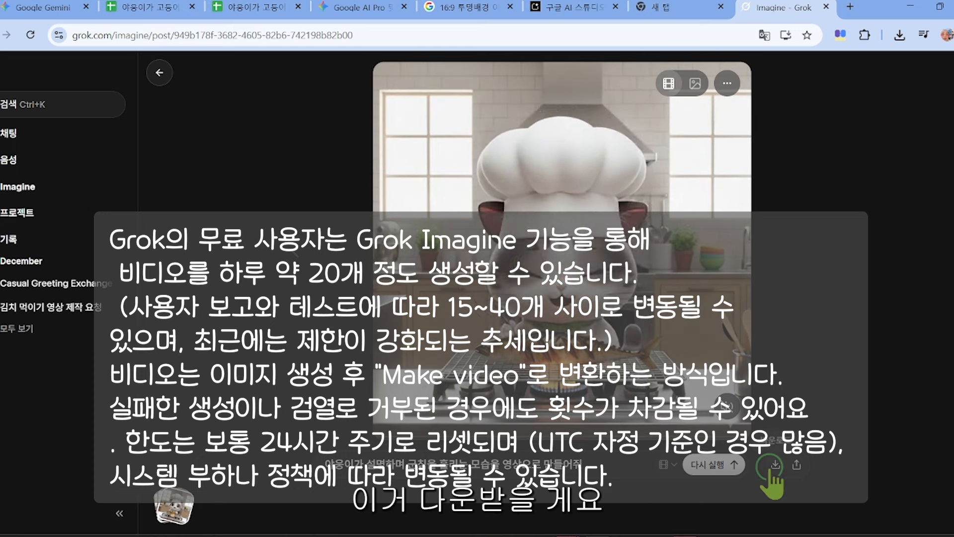
pyautogui.click(775, 466)
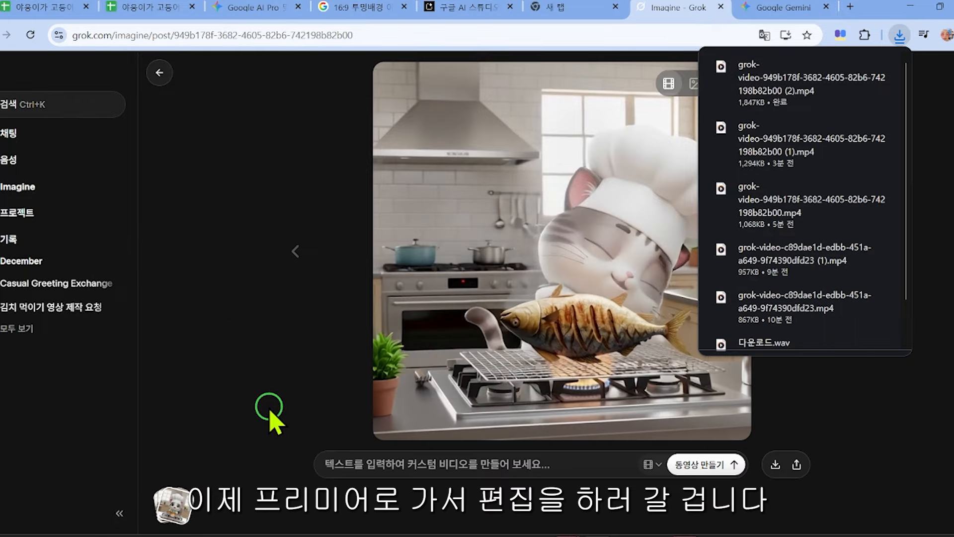
# Switch to Adobe Premiere Pro and, after widening the project area, create a new sequence from the HD 1080p 29.97 fps preset
pyautogui.click(854, 403)
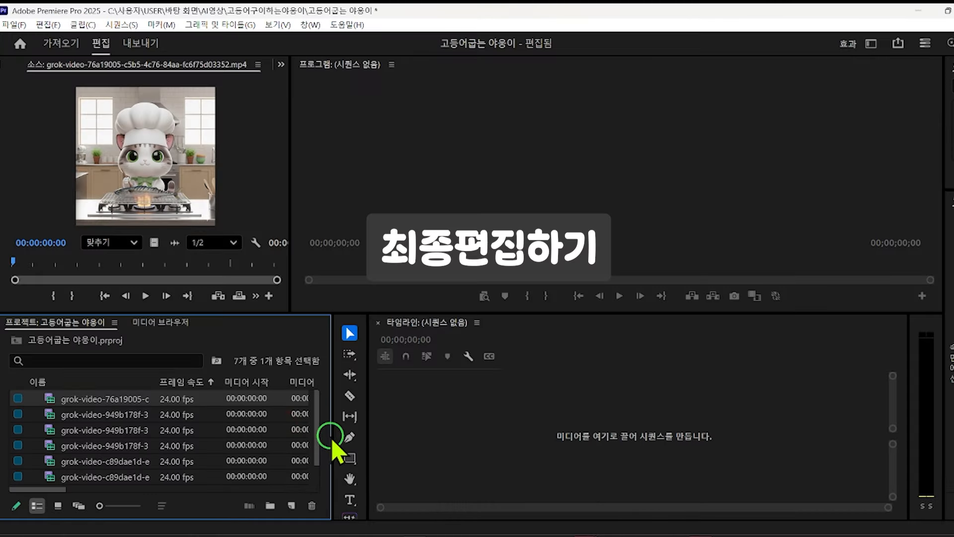
pyautogui.moveTo(330, 445); pyautogui.dragTo(376, 452)
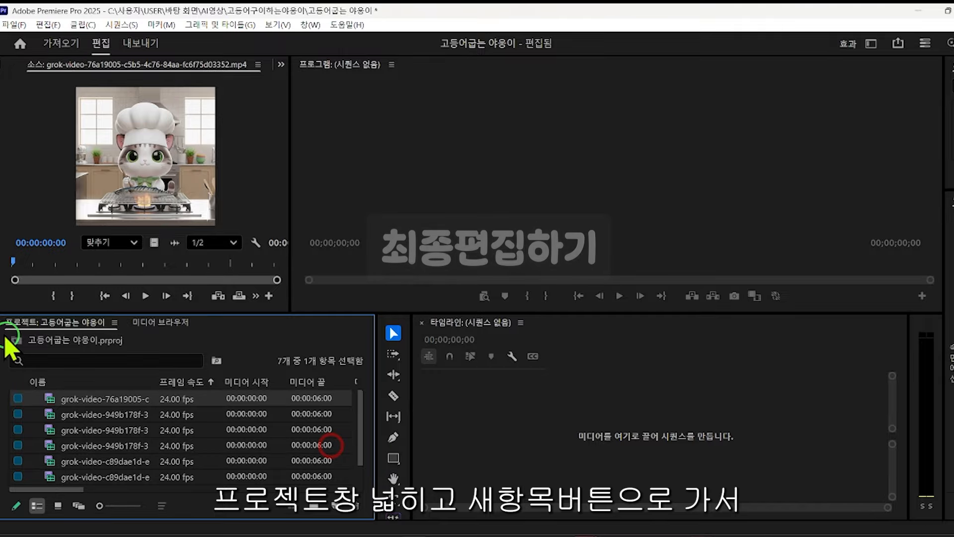
pyautogui.click(335, 505)
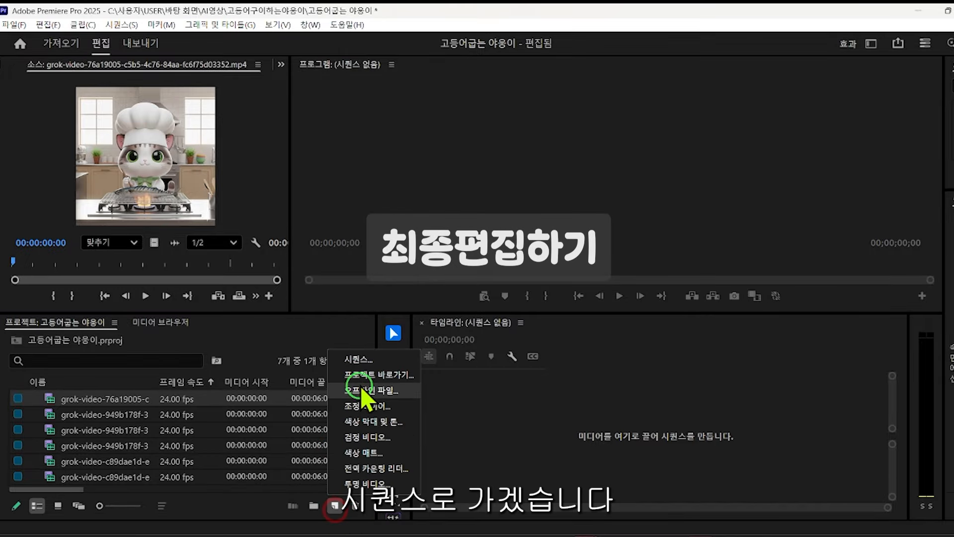
pyautogui.click(362, 358)
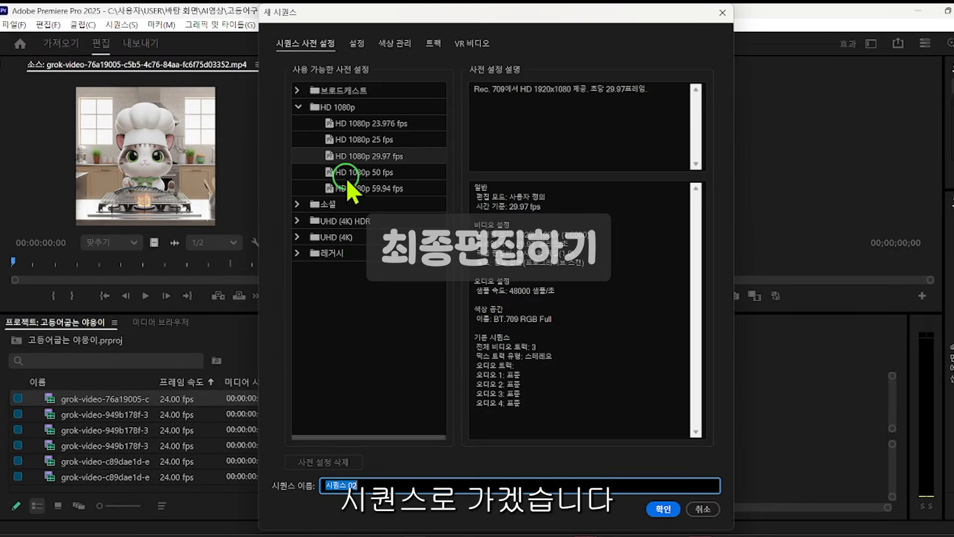
pyautogui.click(357, 161)
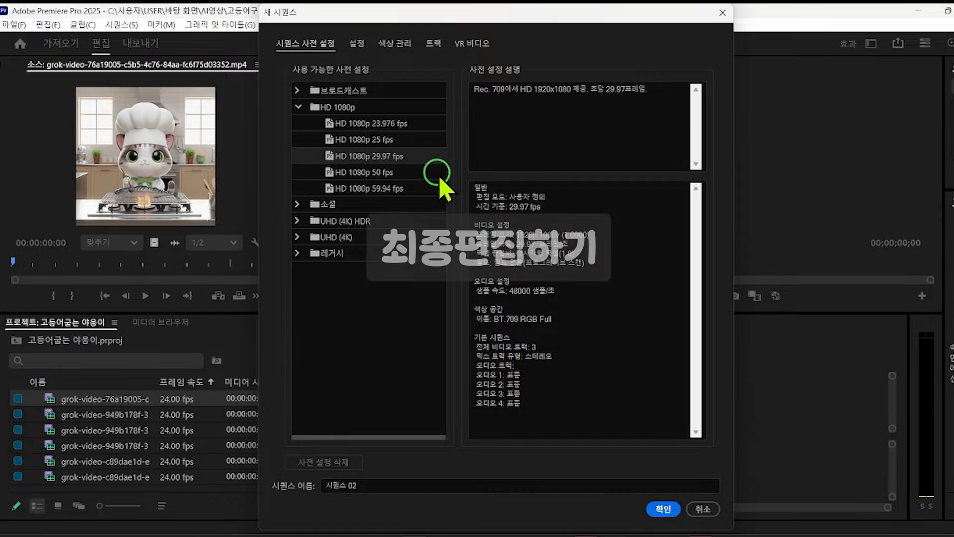
pyautogui.click(664, 509)
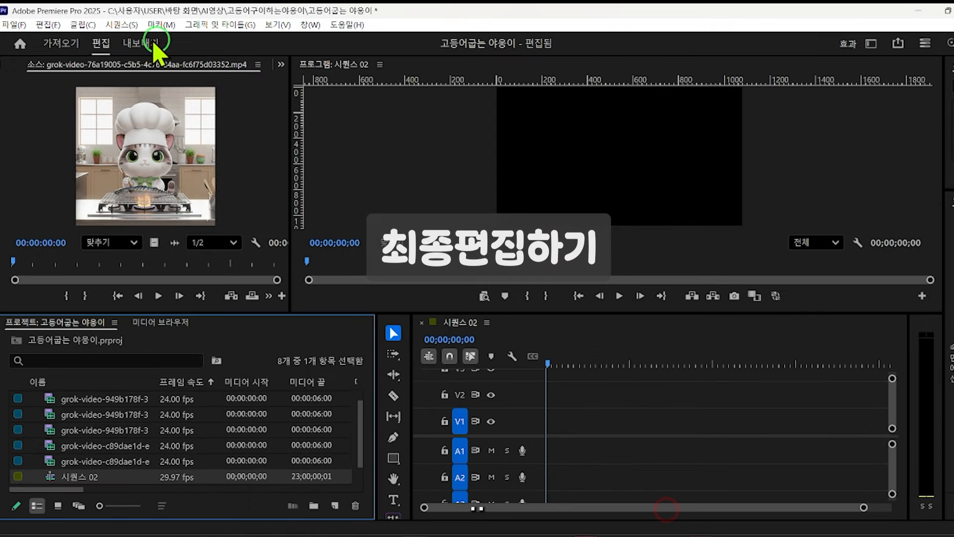
# Change the new sequence's frame size to the vertical Shorts format, 1080 wide by 1920 high
pyautogui.click(117, 24)
pyautogui.click(175, 36)
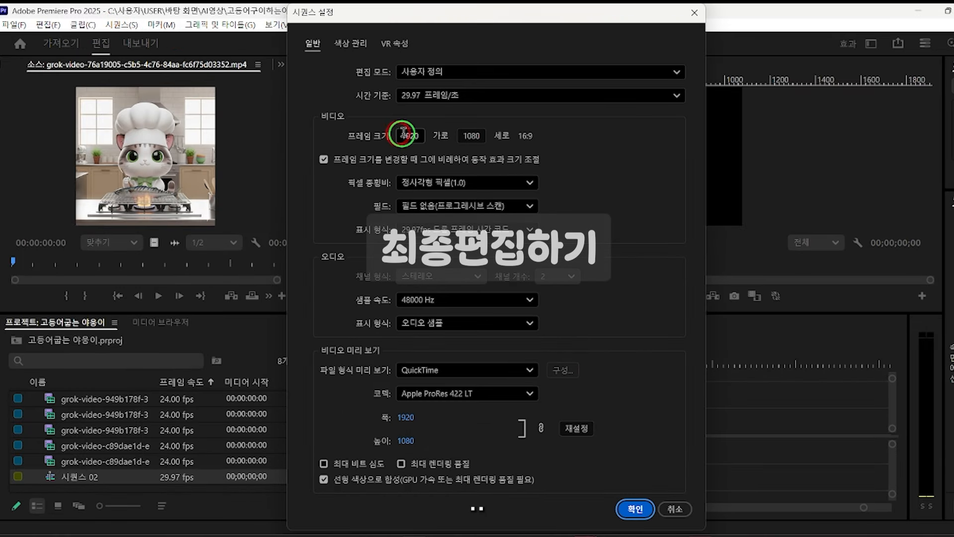
pyautogui.click(465, 134)
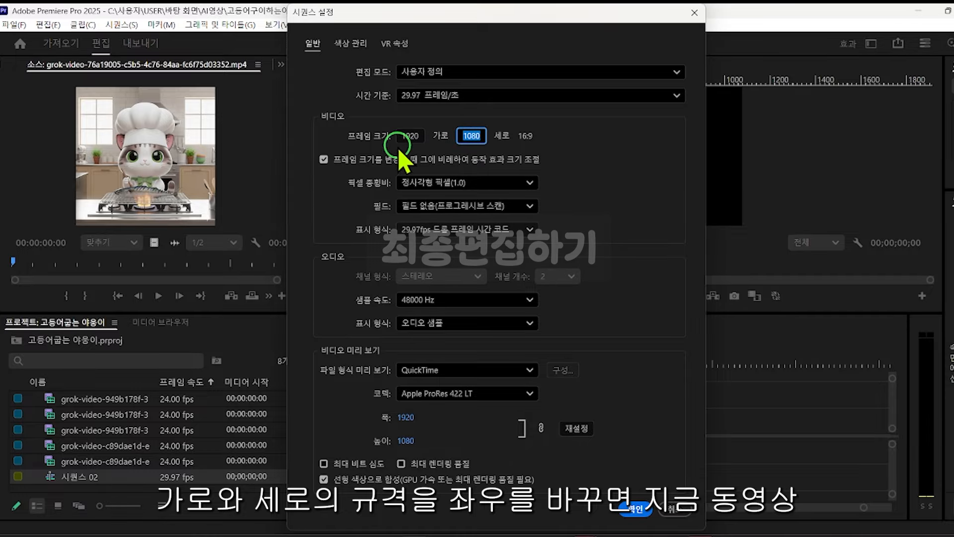
pyautogui.click(403, 136)
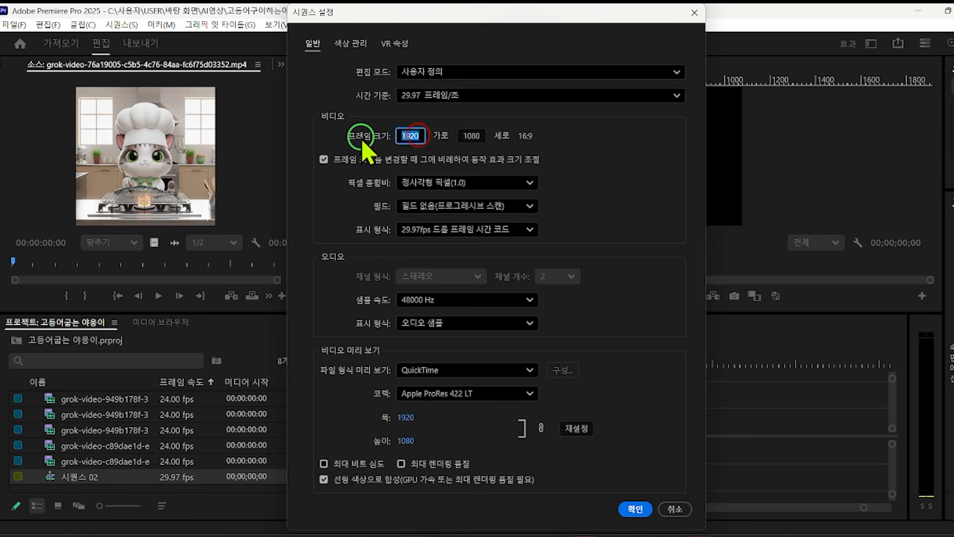
pyautogui.click(469, 135)
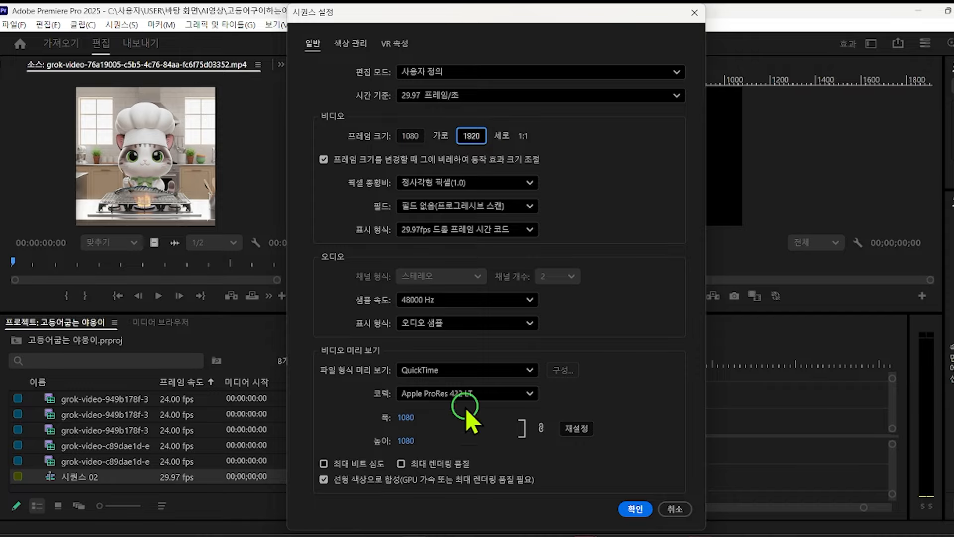
pyautogui.click(625, 508)
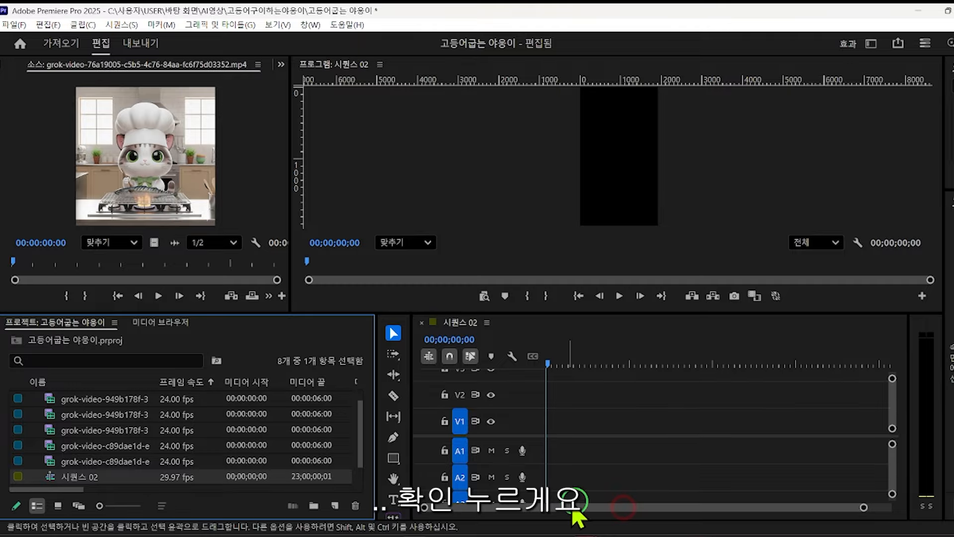
# Place the two grok-video-c89dae1d clips one after the other at the start of track V1, keeping the existing sequence settings
pyautogui.moveTo(593, 314); pyautogui.dragTo(569, 408)
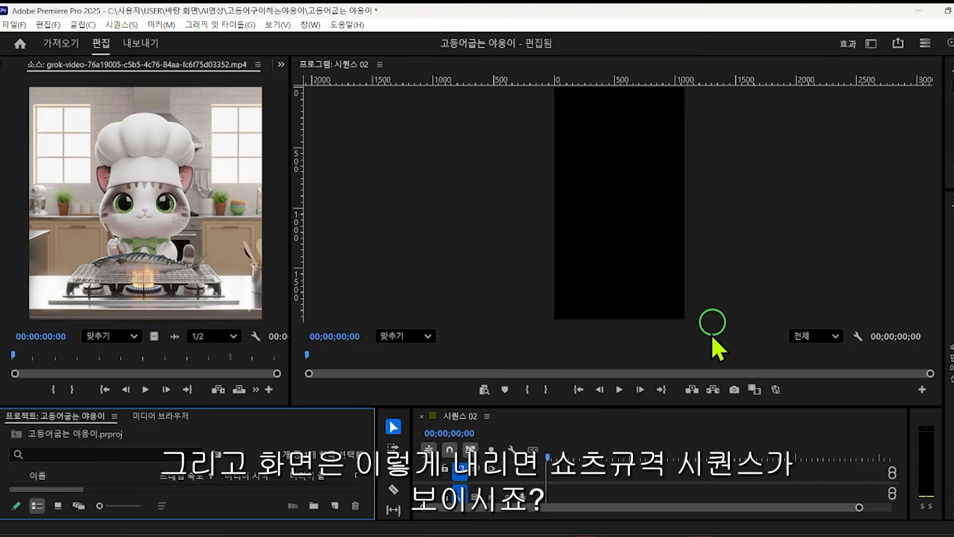
pyautogui.moveTo(377, 405); pyautogui.dragTo(354, 298)
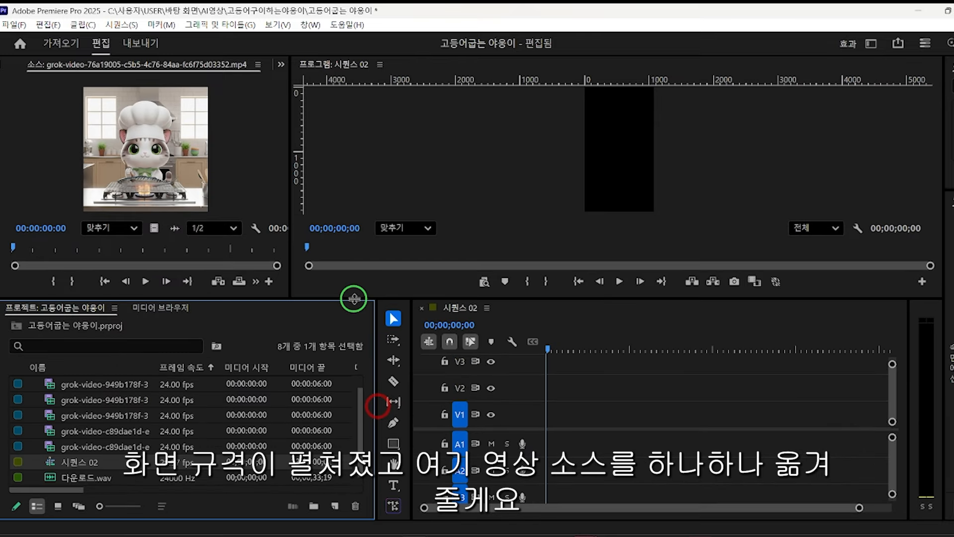
pyautogui.doubleClick(51, 447)
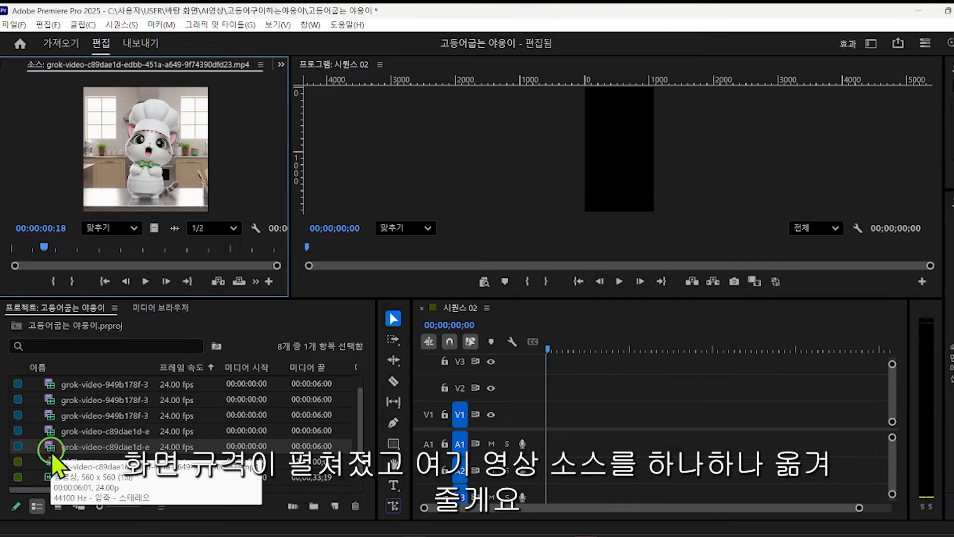
pyautogui.moveTo(49, 449); pyautogui.dragTo(548, 416)
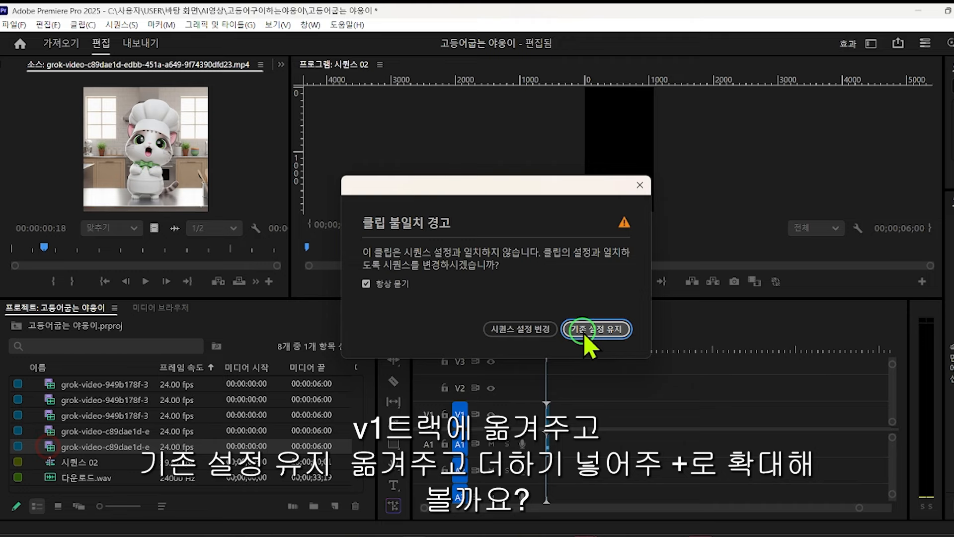
pyautogui.click(592, 329)
pyautogui.moveTo(48, 431); pyautogui.dragTo(549, 413)
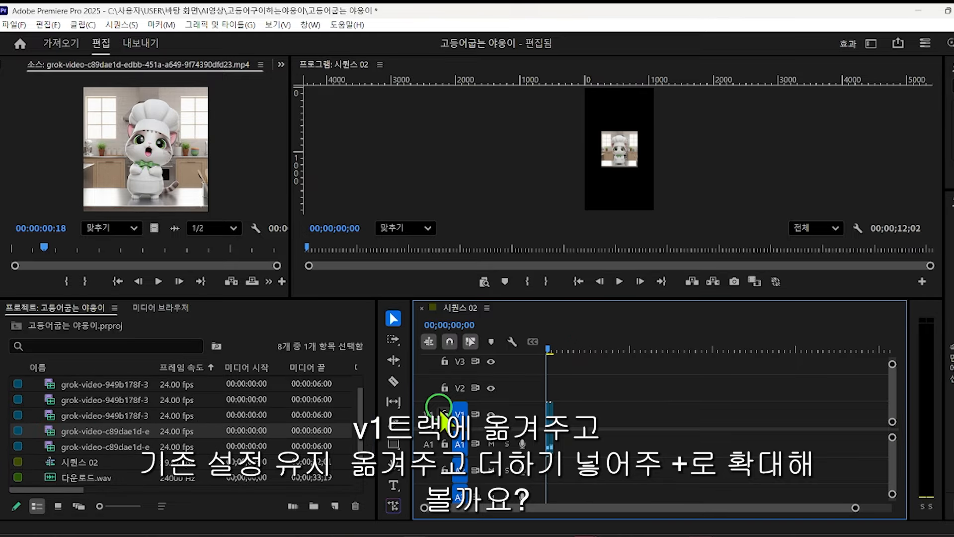
pyautogui.press('=')
pyautogui.press('=')
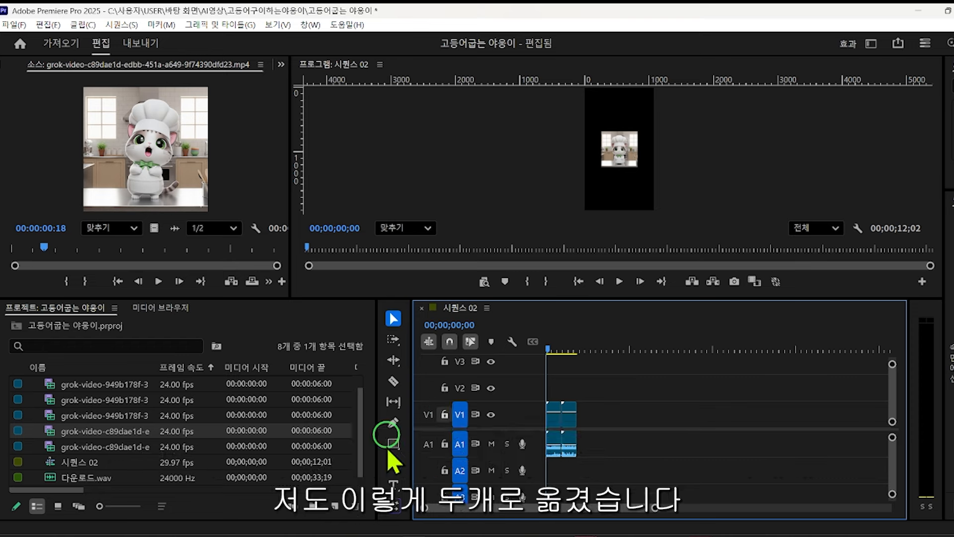
# Preview the grok-video-949b178f and grok-video-76a19005 clips and line up the remaining video clips, including 엔딩.mp4, after the first two on V1
pyautogui.doubleClick(50, 416)
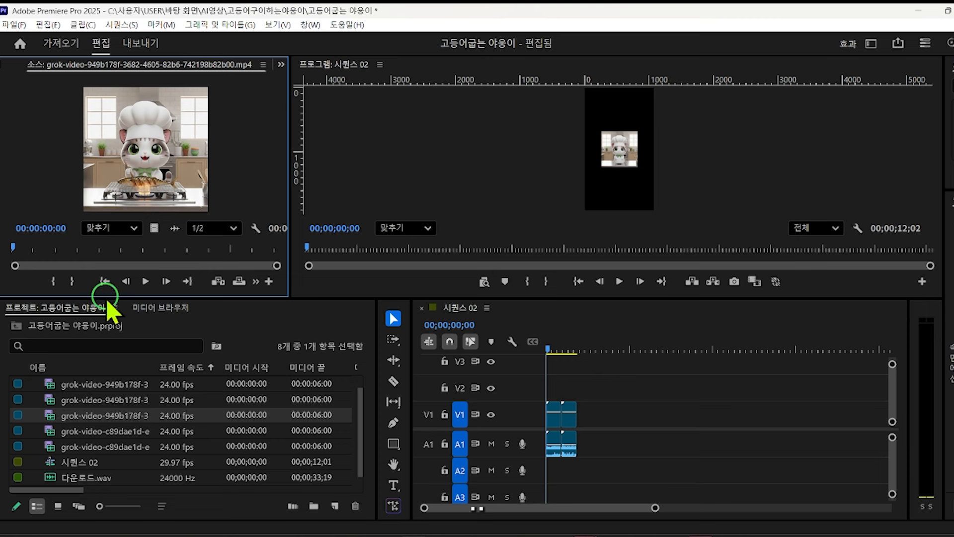
pyautogui.moveTo(106, 297); pyautogui.dragTo(100, 269)
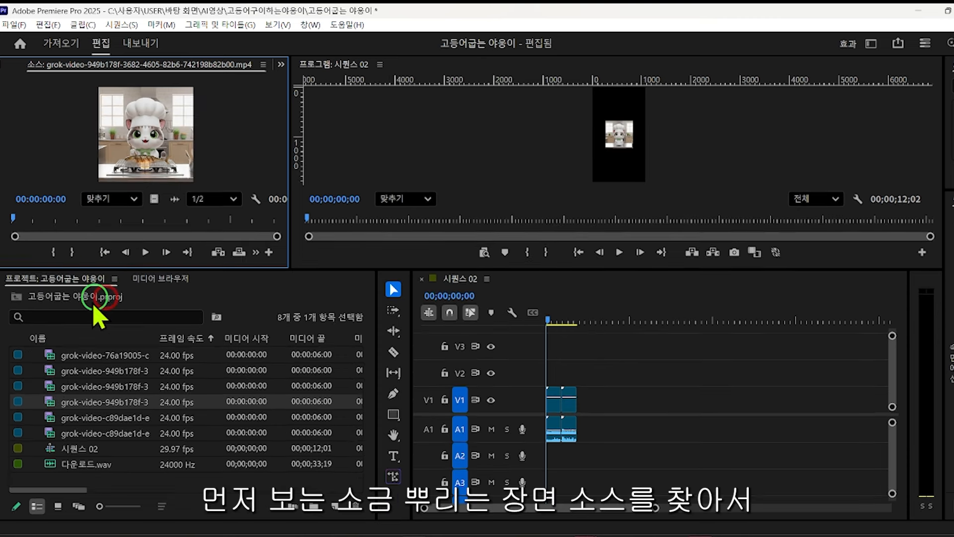
pyautogui.doubleClick(49, 356)
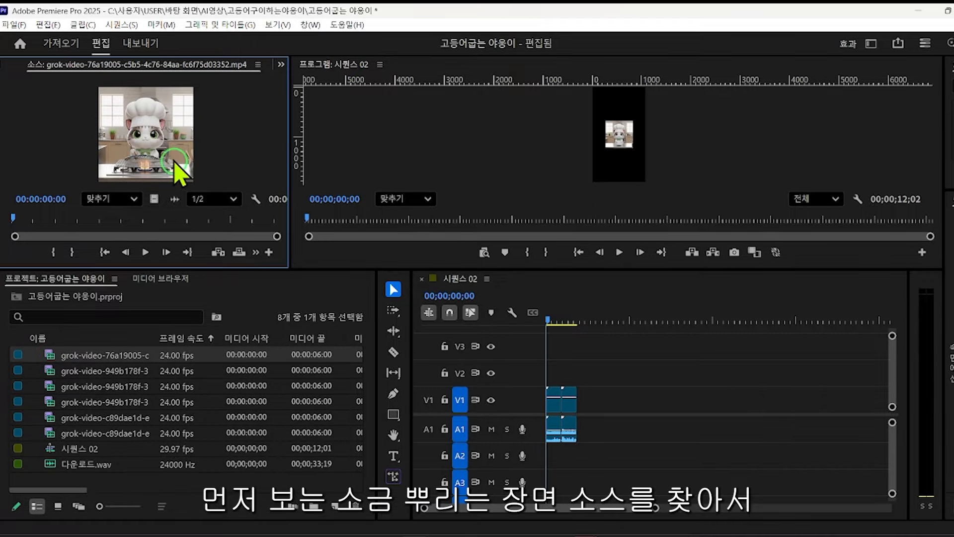
pyautogui.moveTo(49, 353); pyautogui.dragTo(583, 404)
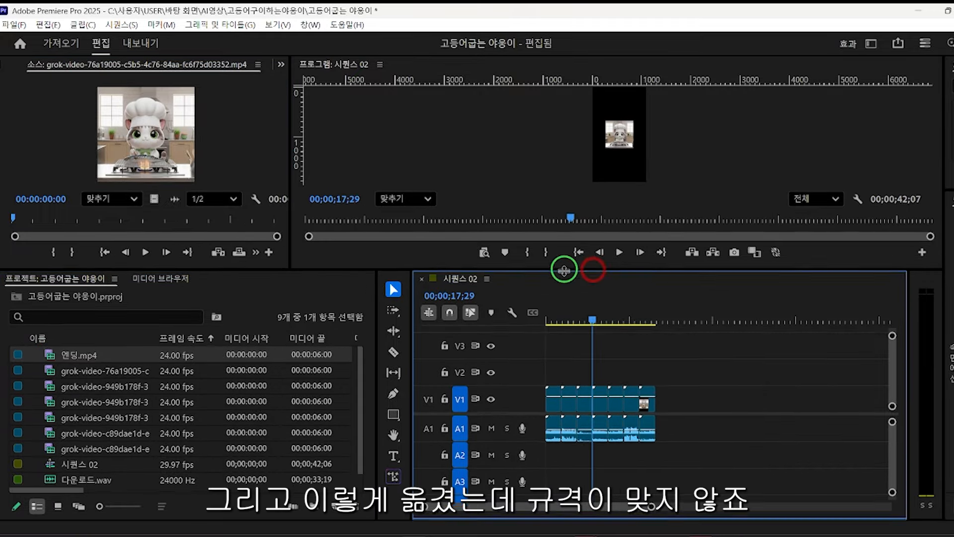
# Scale all the clips on V1 to the vertical frame with the Fill Frame option (프레임 채우기)
pyautogui.moveTo(593, 268); pyautogui.dragTo(591, 308)
pyautogui.click(549, 359)
pyautogui.moveTo(558, 359)
pyautogui.mouseDown()
pyautogui.moveTo(645, 360)
pyautogui.moveTo(548, 363)
pyautogui.mouseUp()
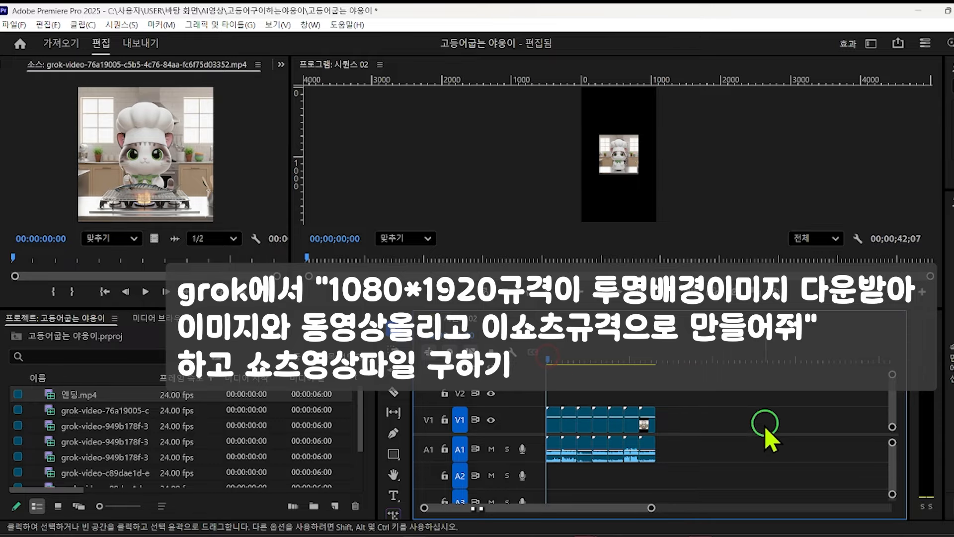
pyautogui.moveTo(708, 473); pyautogui.dragTo(549, 418)
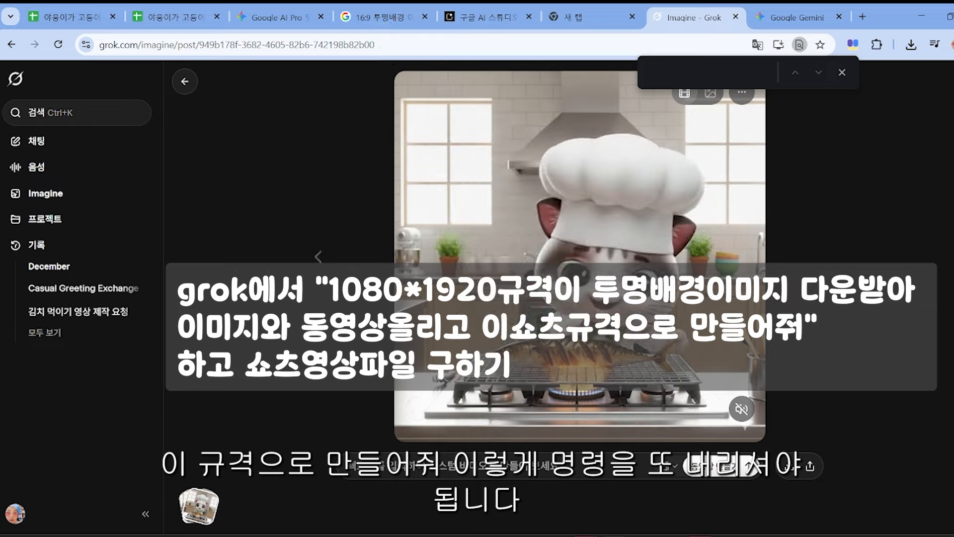
pyautogui.click(921, 15)
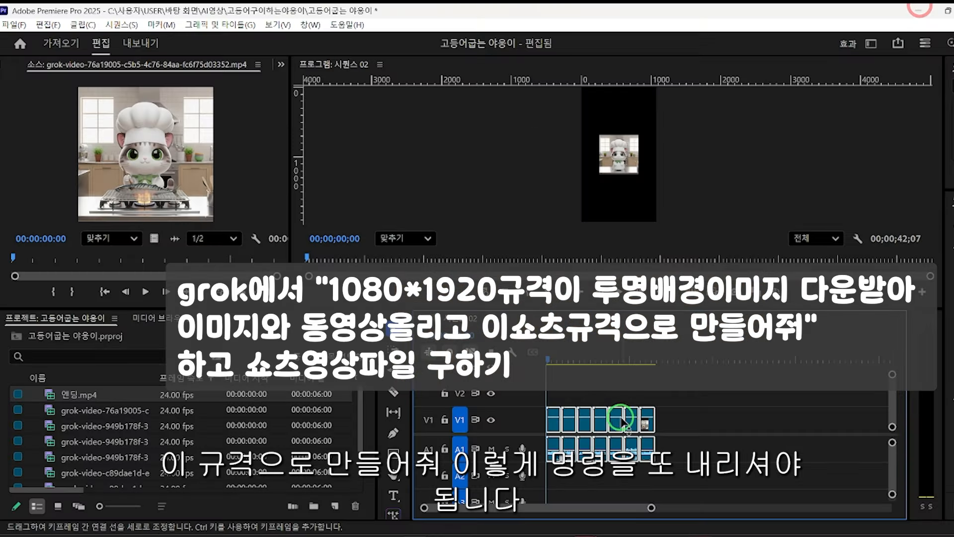
pyautogui.moveTo(553, 362)
pyautogui.mouseDown()
pyautogui.moveTo(549, 373)
pyautogui.moveTo(649, 383)
pyautogui.moveTo(561, 380)
pyautogui.moveTo(550, 367)
pyautogui.mouseUp()
pyautogui.click(699, 448)
pyautogui.moveTo(677, 453); pyautogui.dragTo(539, 415)
pyautogui.click(548, 359)
pyautogui.moveTo(548, 359); pyautogui.dragTo(548, 359)
pyautogui.click(553, 422)
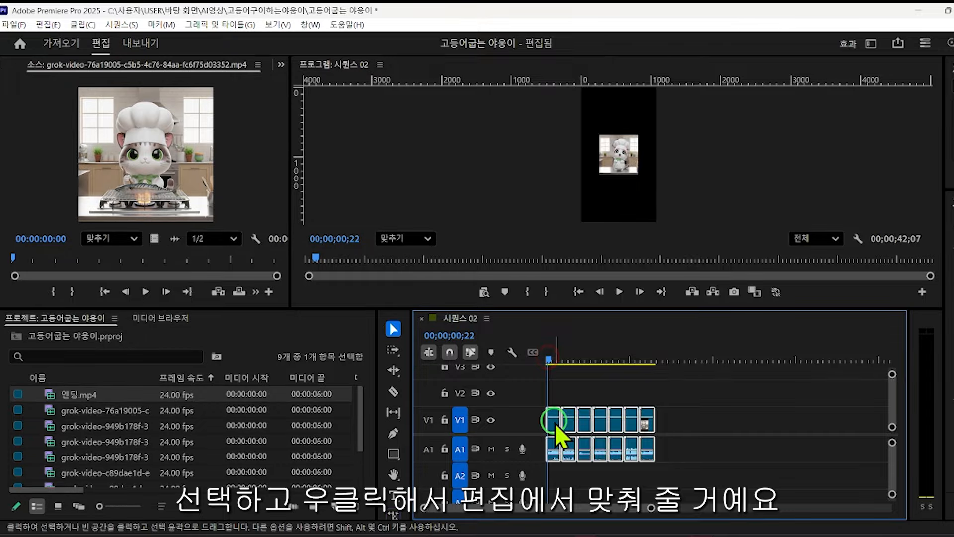
pyautogui.rightClick(559, 436)
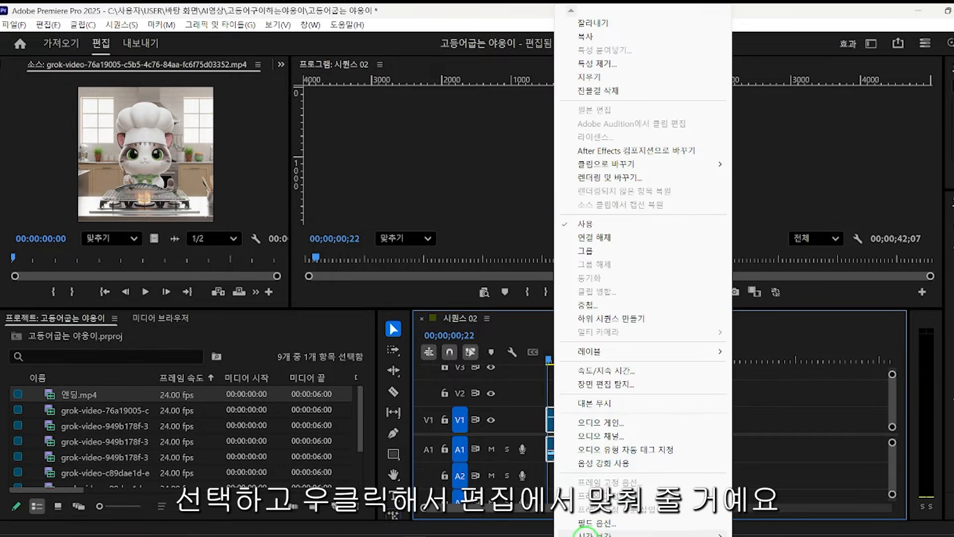
pyautogui.scroll(-6, 571, 527)
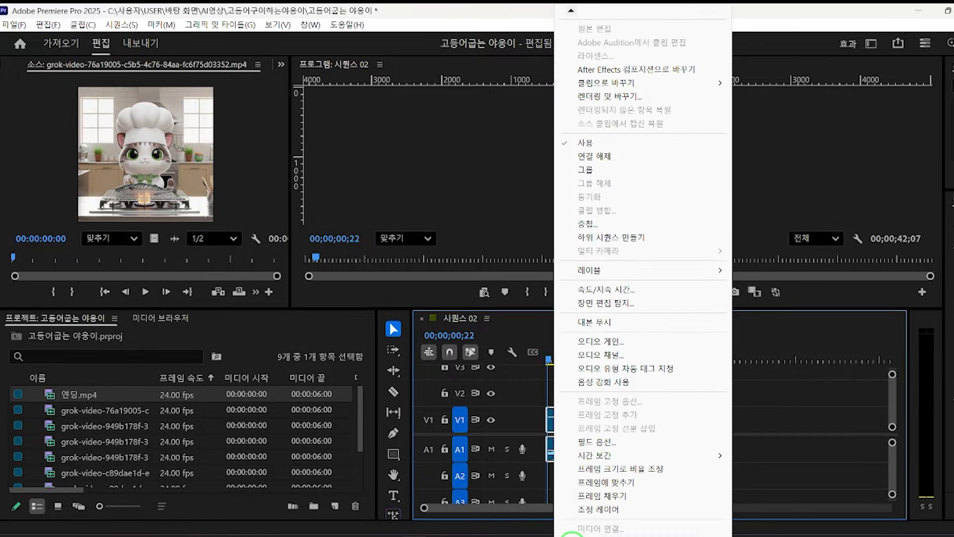
pyautogui.click(591, 490)
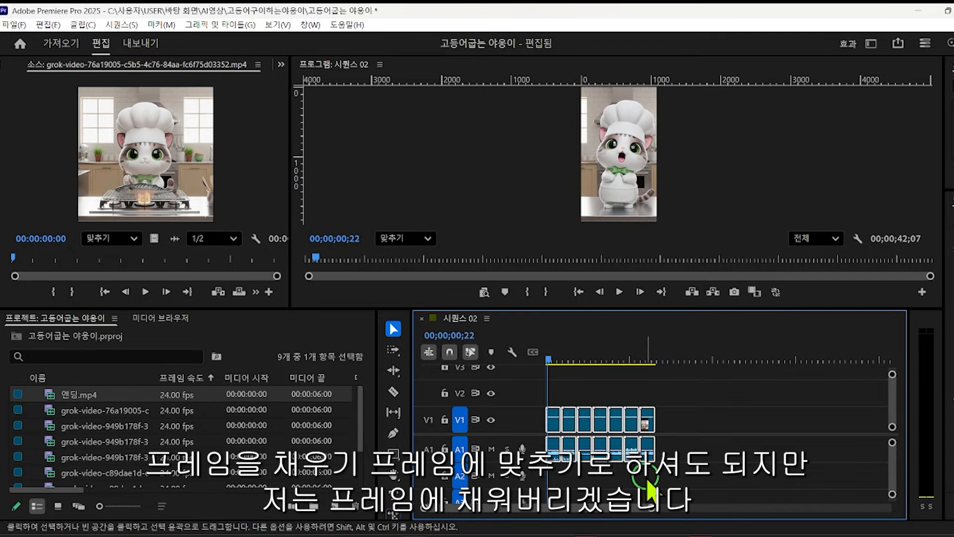
# Deselect the clips, enlarge the preview, and play the sequence to check the framing until about 25 seconds
pyautogui.click(676, 414)
pyautogui.moveTo(488, 310); pyautogui.dragTo(444, 378)
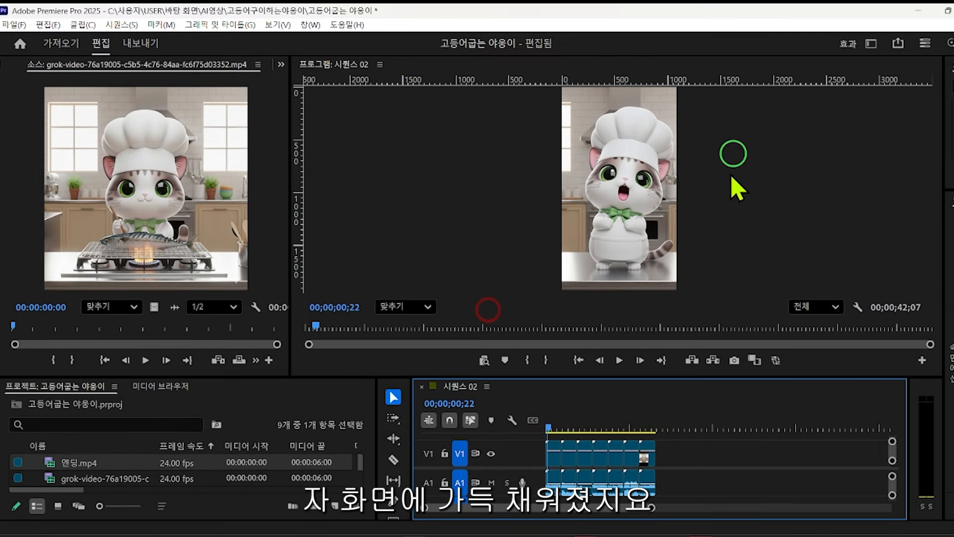
pyautogui.press('space')
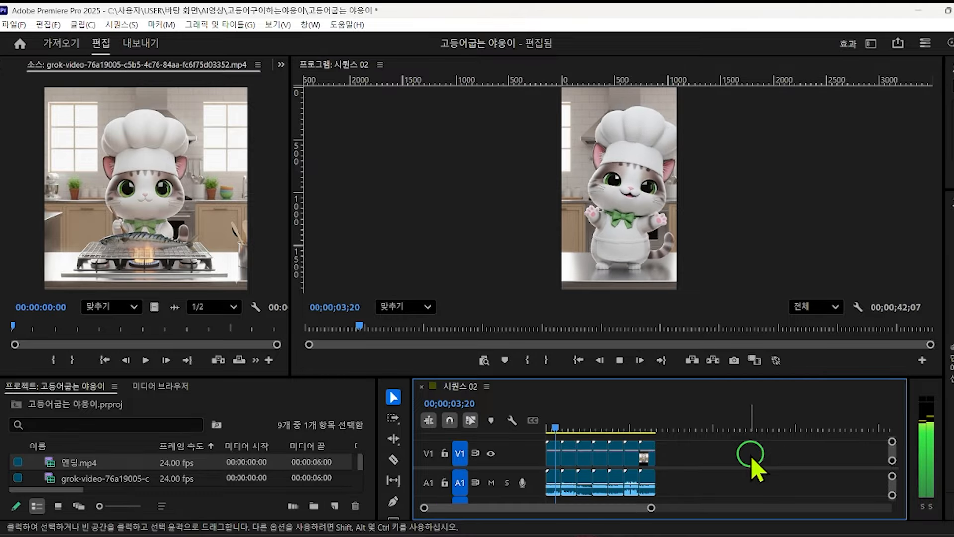
pyautogui.moveTo(726, 376); pyautogui.dragTo(724, 396)
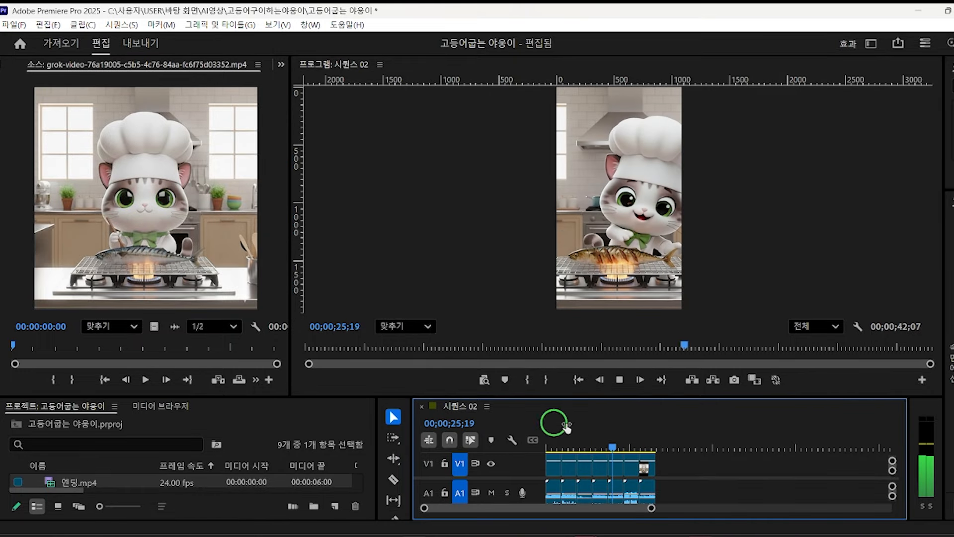
pyautogui.press('space')
# Delete the last three clips from the timeline together with their audio
pyautogui.click(734, 475)
pyautogui.click(596, 464)
pyautogui.click(706, 481)
pyautogui.moveTo(683, 500); pyautogui.dragTo(619, 450)
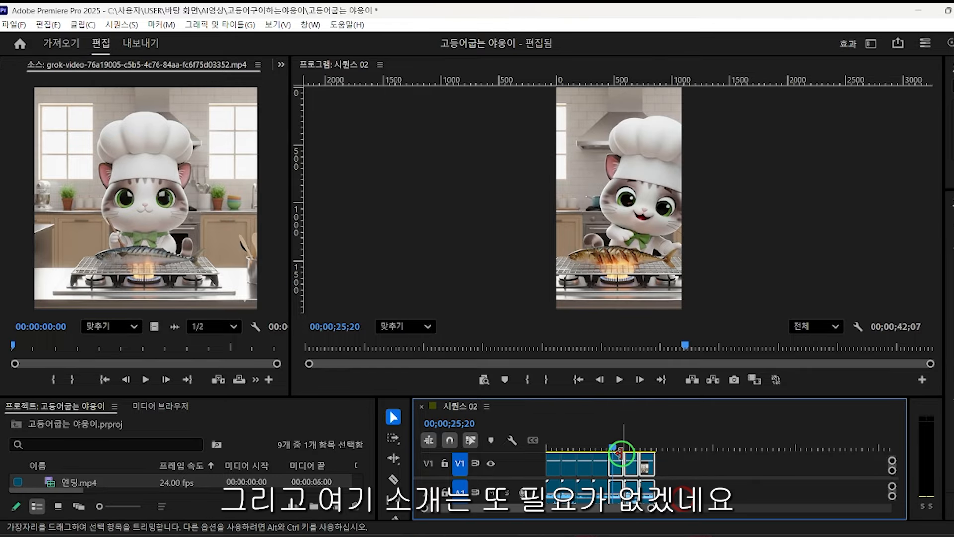
pyautogui.press('Delete')
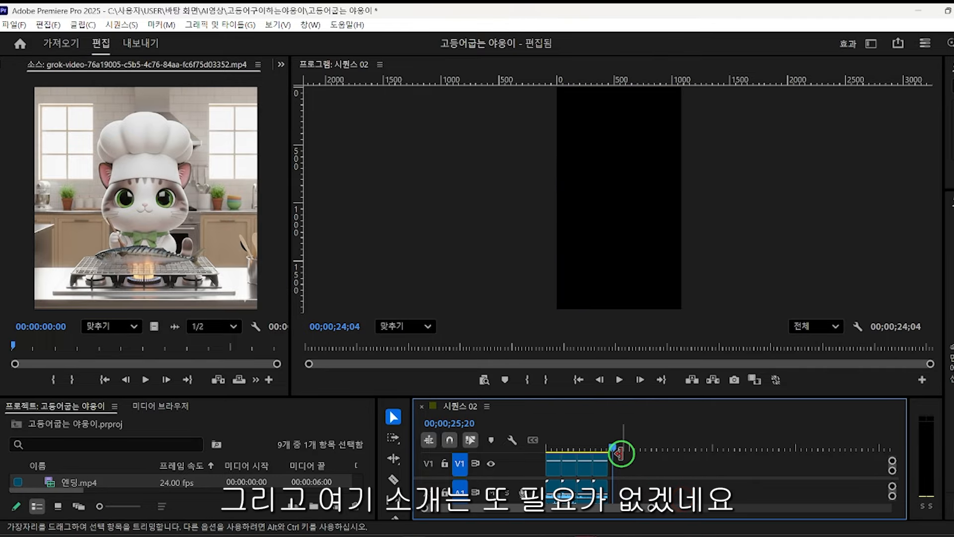
# Check the remaining clips by jumping the playhead from the end of the sequence back to its start
pyautogui.click(547, 447)
pyautogui.click(661, 379)
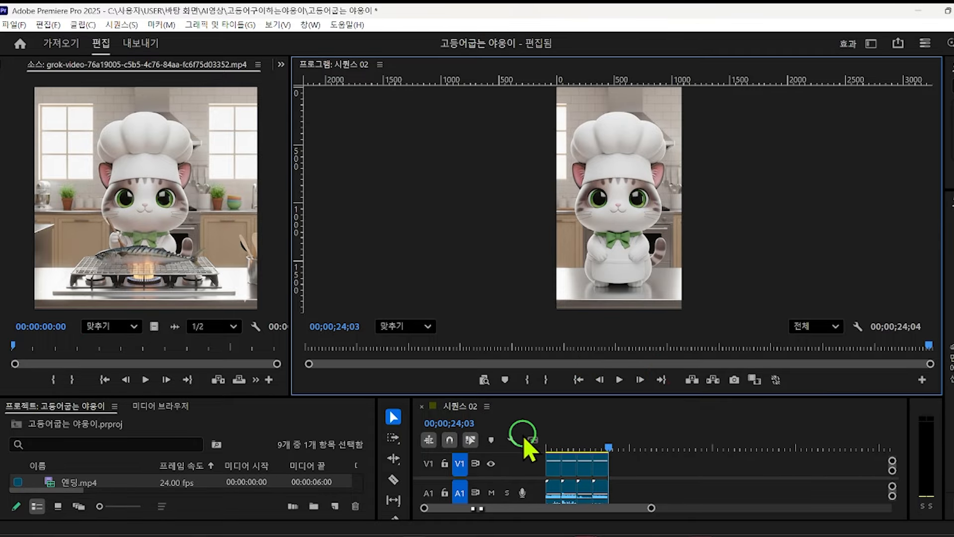
pyautogui.click(654, 458)
pyautogui.click(599, 445)
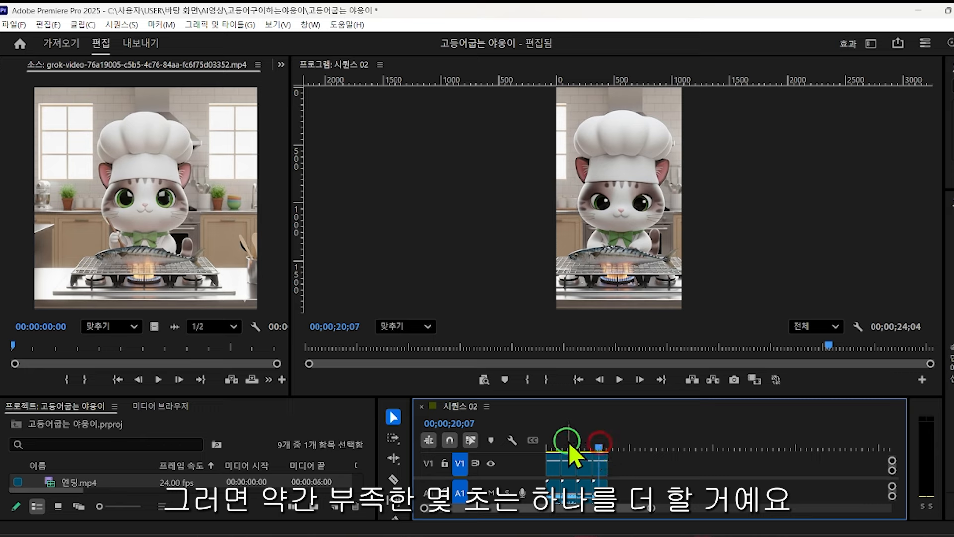
pyautogui.click(585, 444)
pyautogui.click(570, 443)
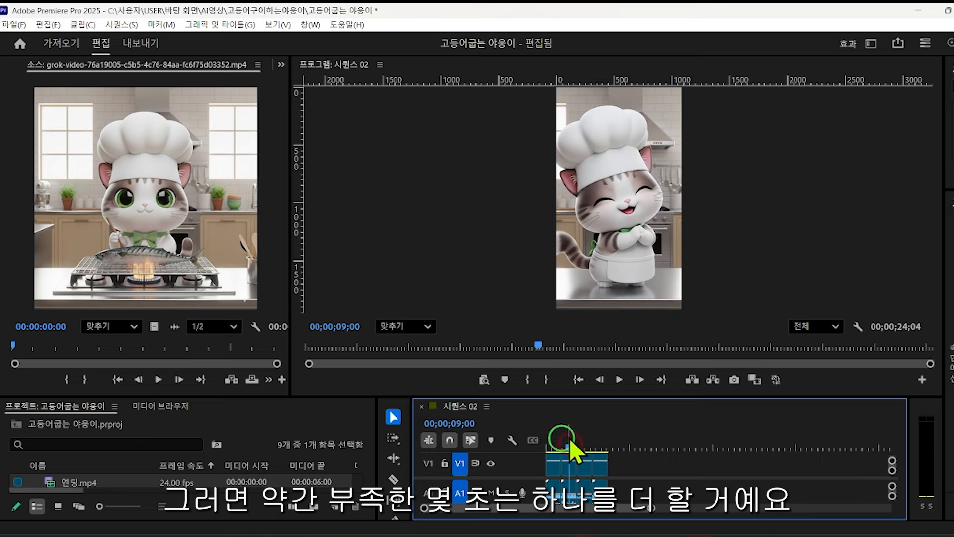
pyautogui.click(548, 445)
# Turn off linked selection and delete the original audio of all clips from track A1
pyautogui.moveTo(430, 396); pyautogui.dragTo(417, 314)
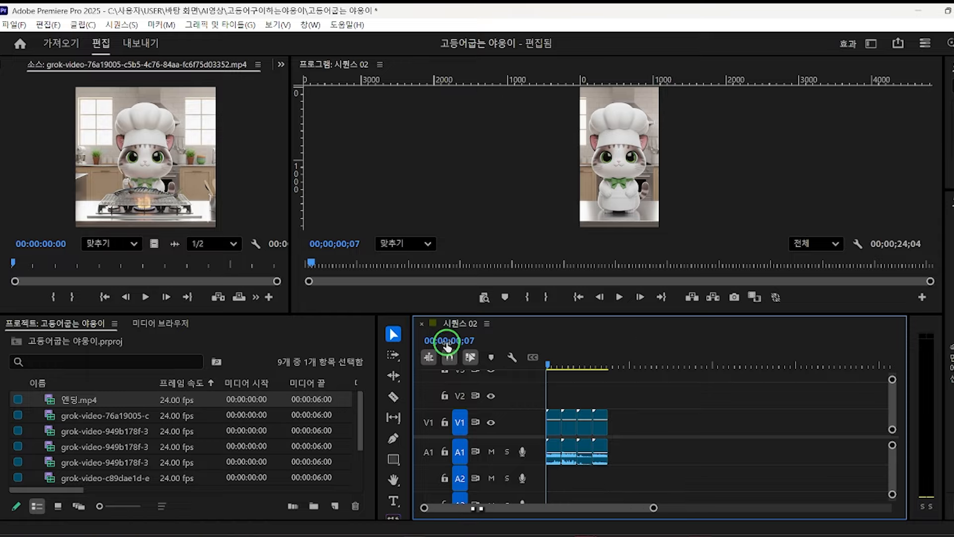
pyautogui.click(469, 356)
pyautogui.moveTo(642, 477); pyautogui.dragTo(547, 455)
pyautogui.press('Delete')
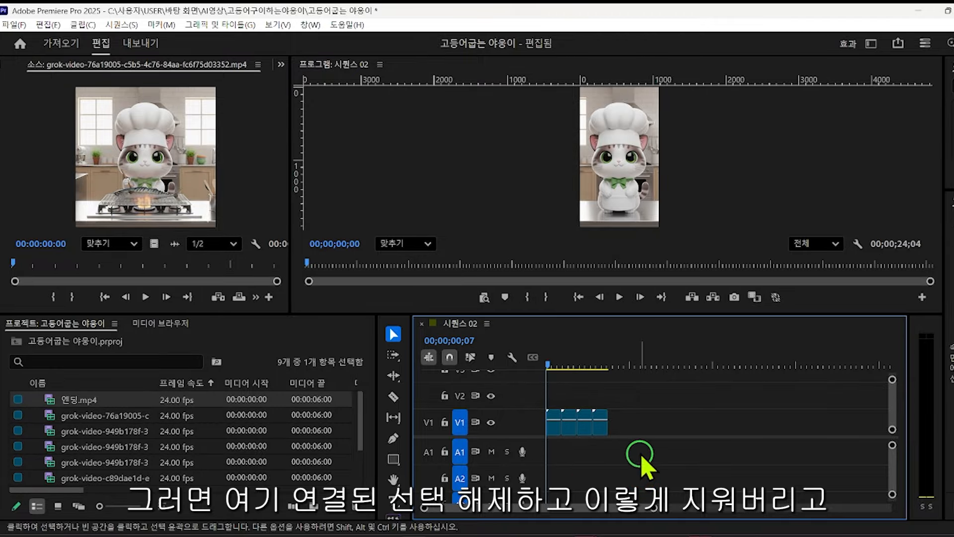
# Place the narration file 다운로드.wav at the start of audio track A1
pyautogui.moveTo(548, 366); pyautogui.dragTo(546, 365)
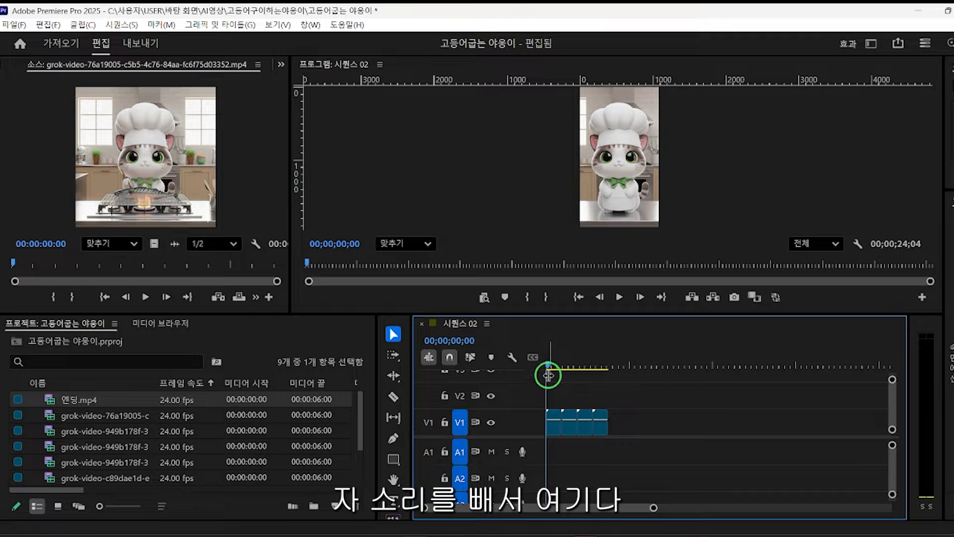
pyautogui.moveTo(543, 316); pyautogui.dragTo(532, 364)
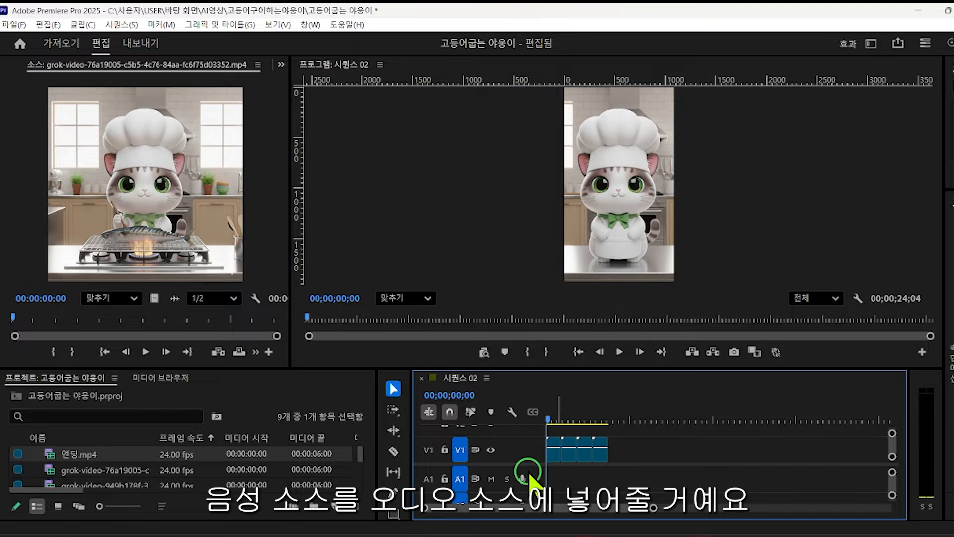
pyautogui.click(42, 367)
pyautogui.moveTo(45, 368); pyautogui.dragTo(58, 296)
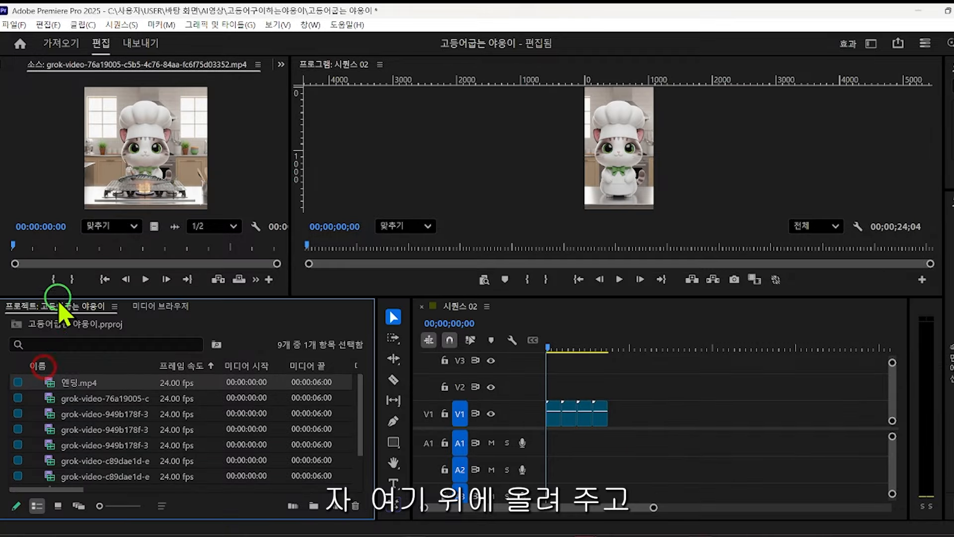
pyautogui.click(57, 475)
pyautogui.scroll(-1, 122, 455)
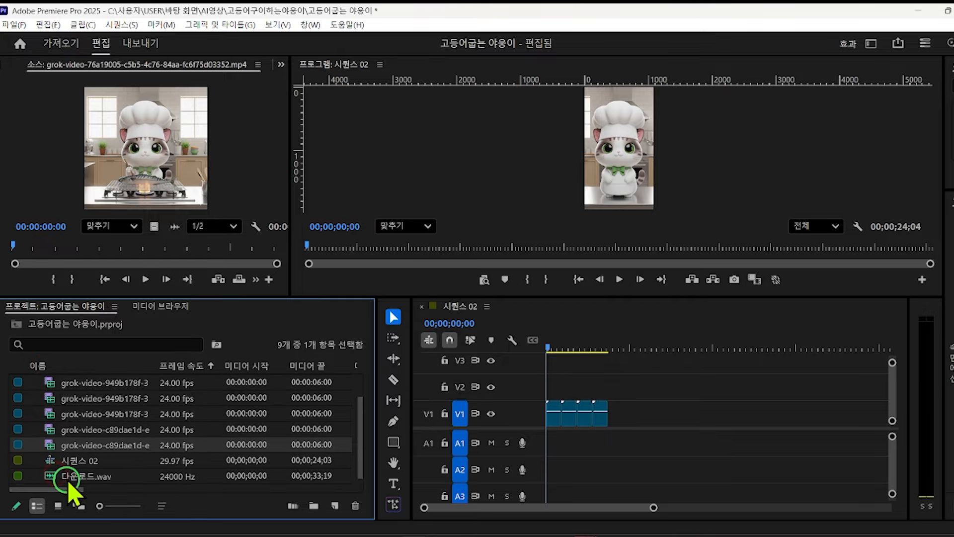
pyautogui.click(70, 482)
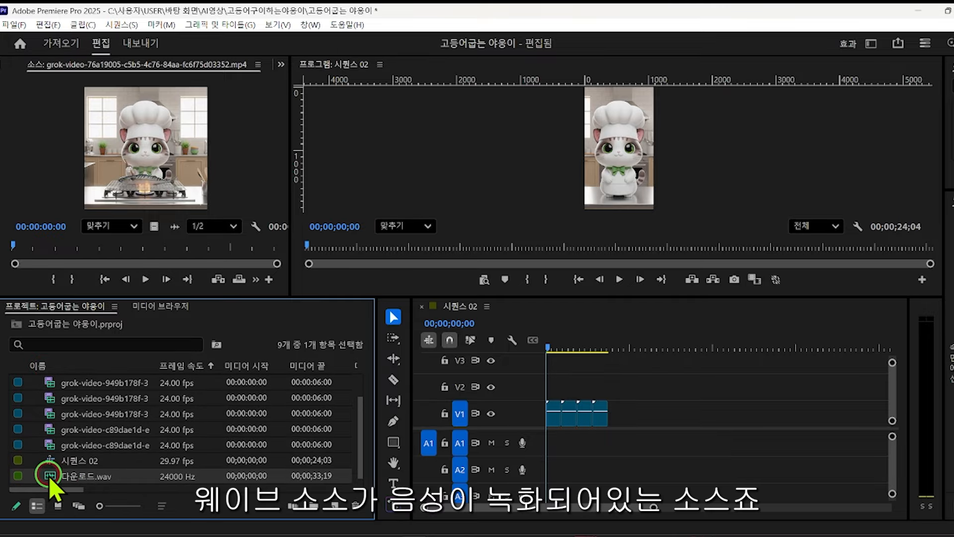
pyautogui.moveTo(372, 439); pyautogui.dragTo(553, 437)
# Play the sequence from the start with the narration and enlarge the preview to compare picture and voice
pyautogui.click(548, 344)
pyautogui.press('space')
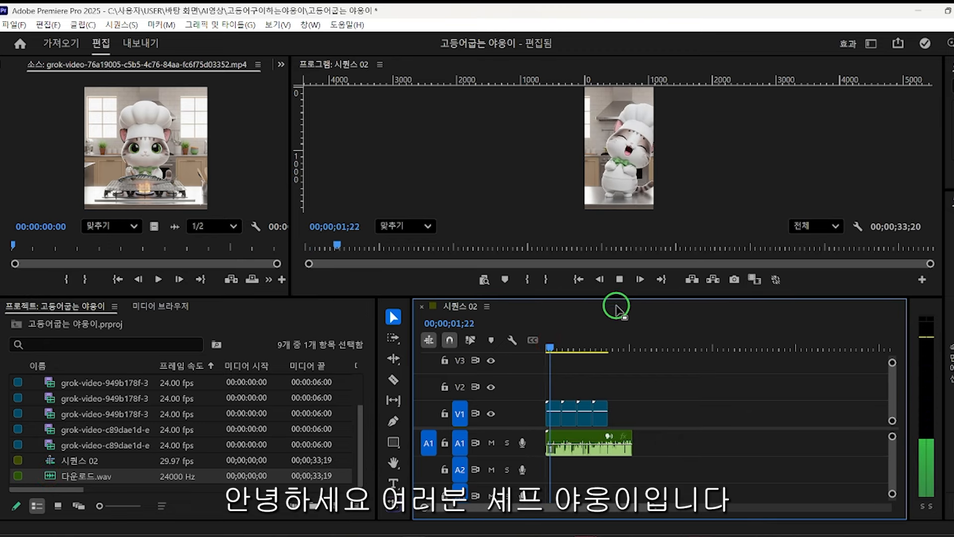
pyautogui.moveTo(616, 296); pyautogui.dragTo(600, 368)
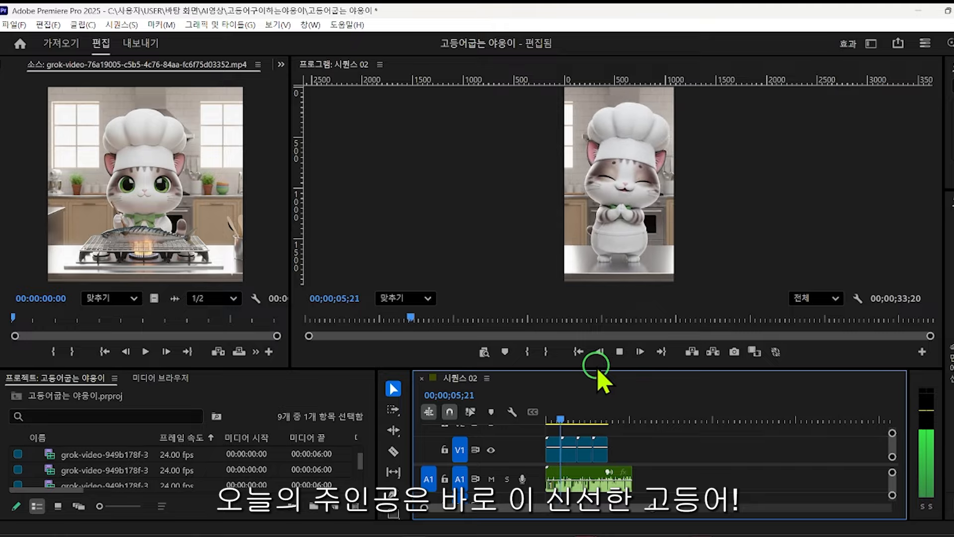
pyautogui.moveTo(597, 368); pyautogui.dragTo(590, 397)
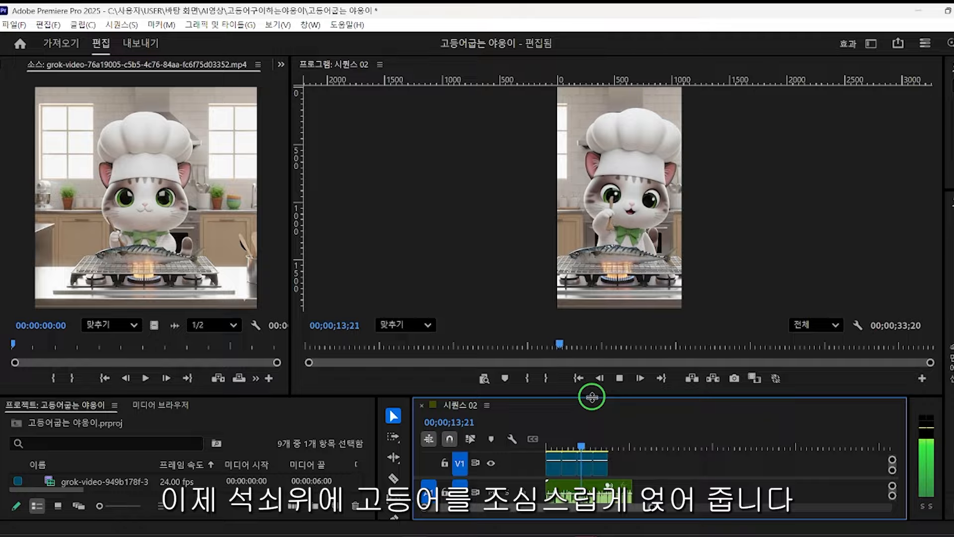
# Replay the opening greeting from the start to about 5 seconds and remove the first clip from V1
pyautogui.click(552, 445)
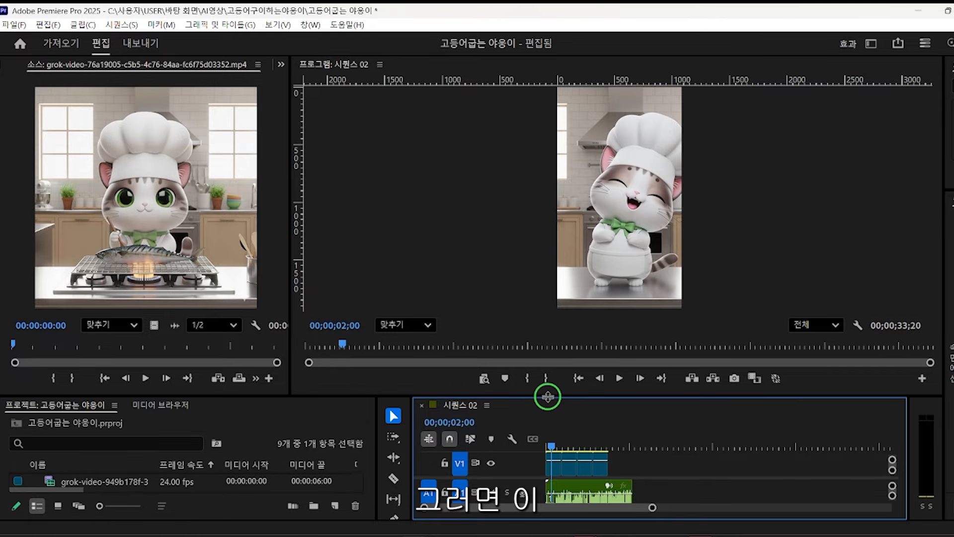
pyautogui.moveTo(547, 396); pyautogui.dragTo(547, 366)
pyautogui.click(549, 417)
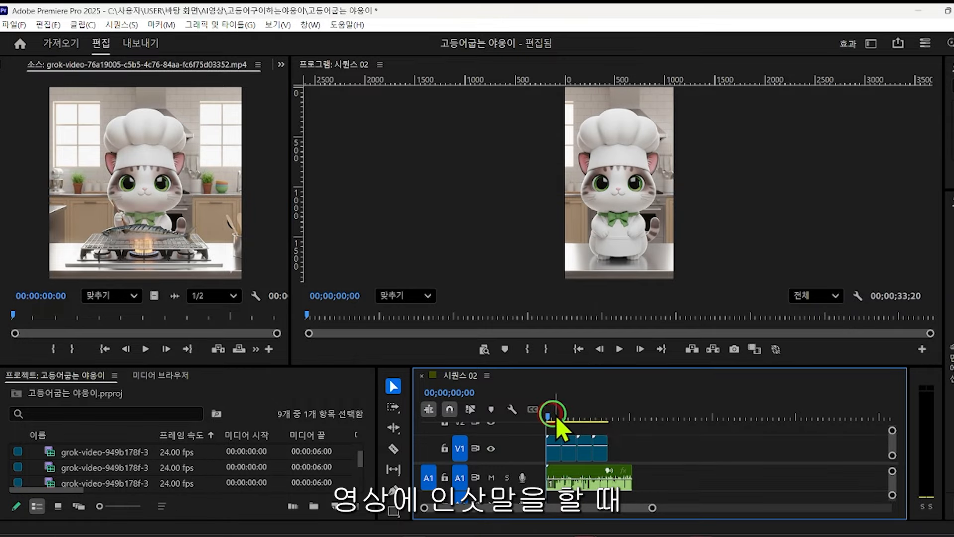
pyautogui.press('space')
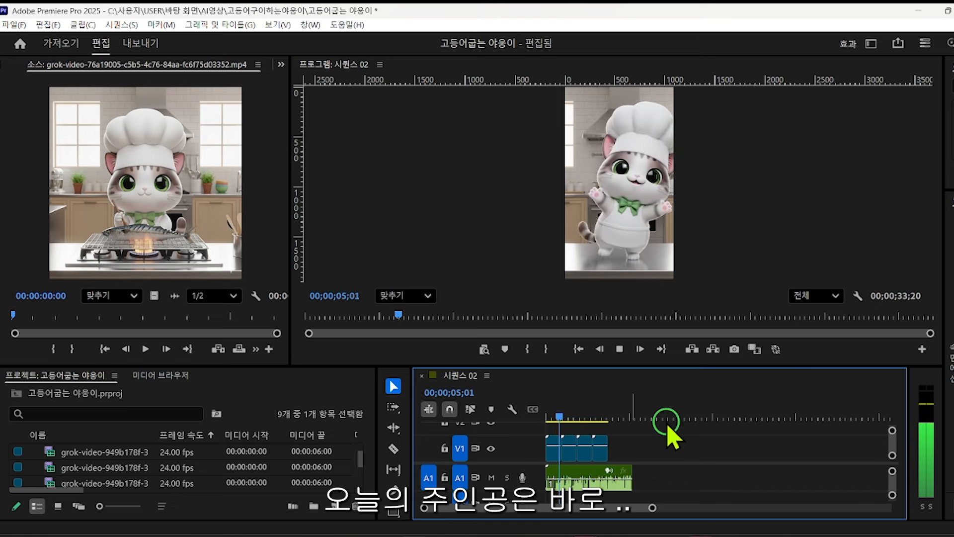
pyautogui.press('space')
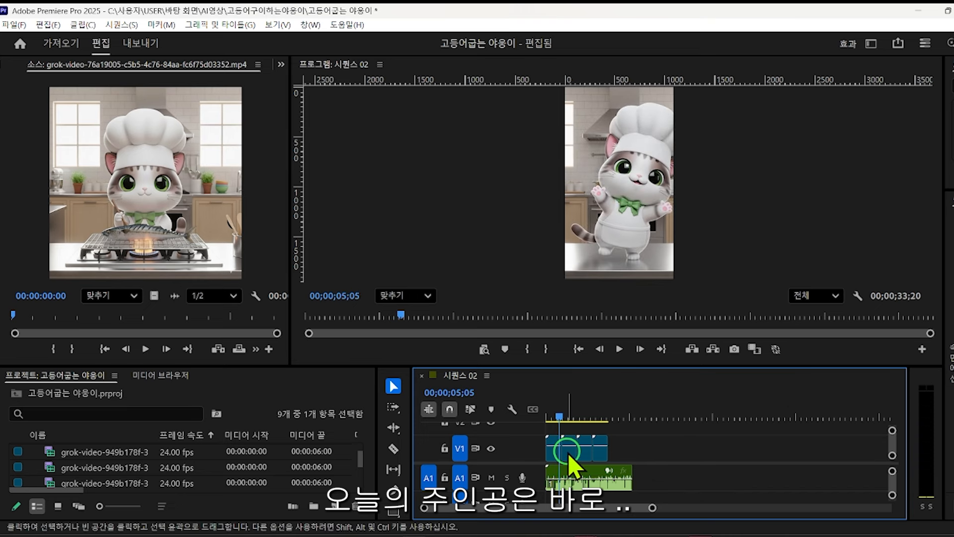
pyautogui.click(553, 451)
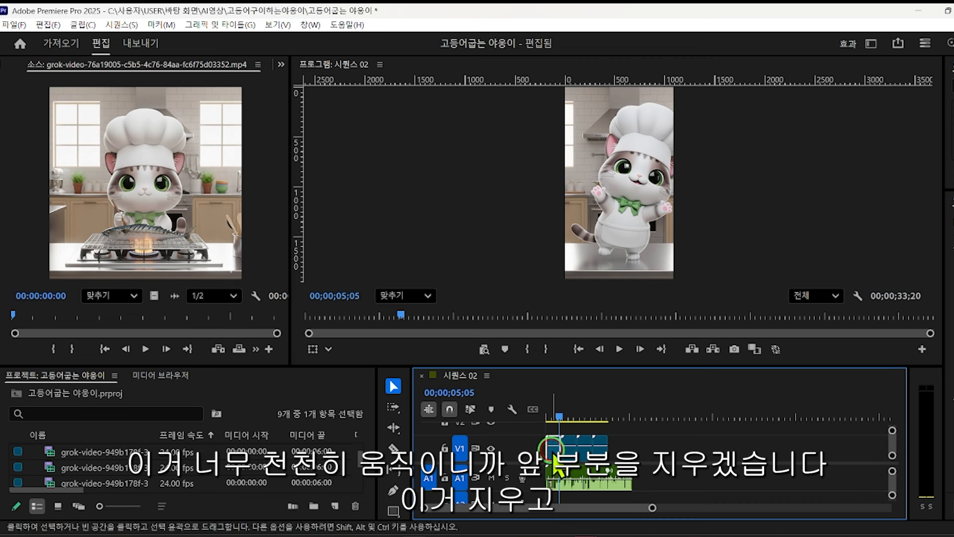
pyautogui.moveTo(549, 441); pyautogui.dragTo(561, 442)
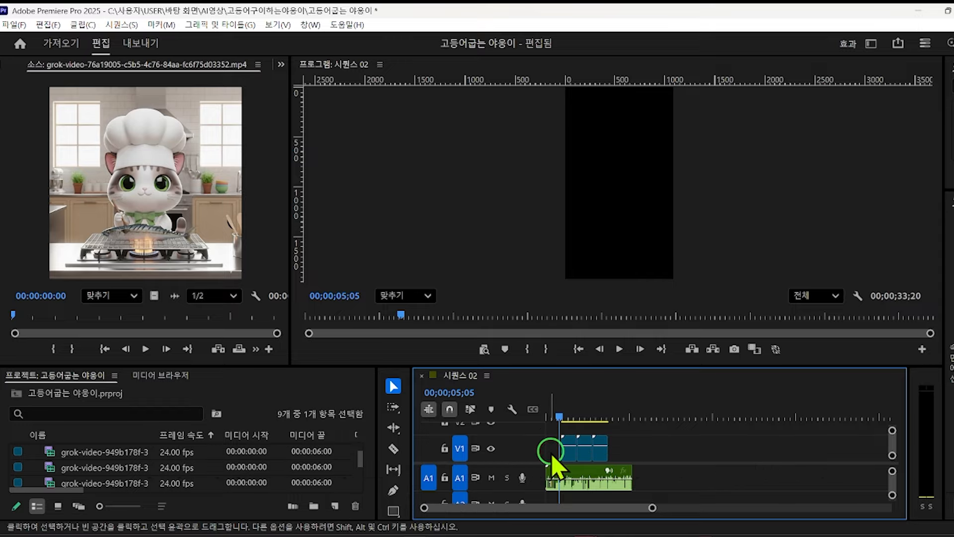
# Close the gap at the start of V1 and play the sequence with an enlarged preview to check clips against the narration
pyautogui.press('Delete')
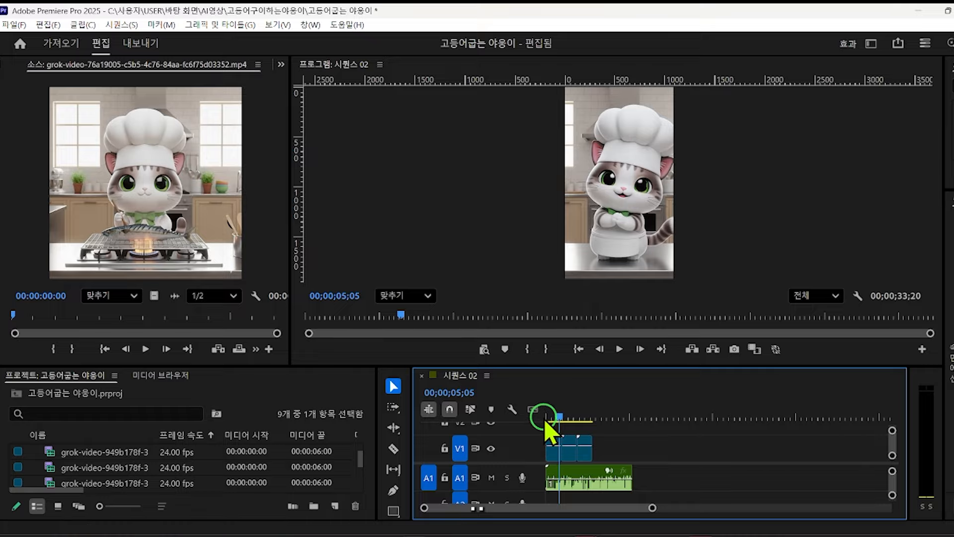
pyautogui.moveTo(549, 418); pyautogui.dragTo(558, 420)
pyautogui.press('space')
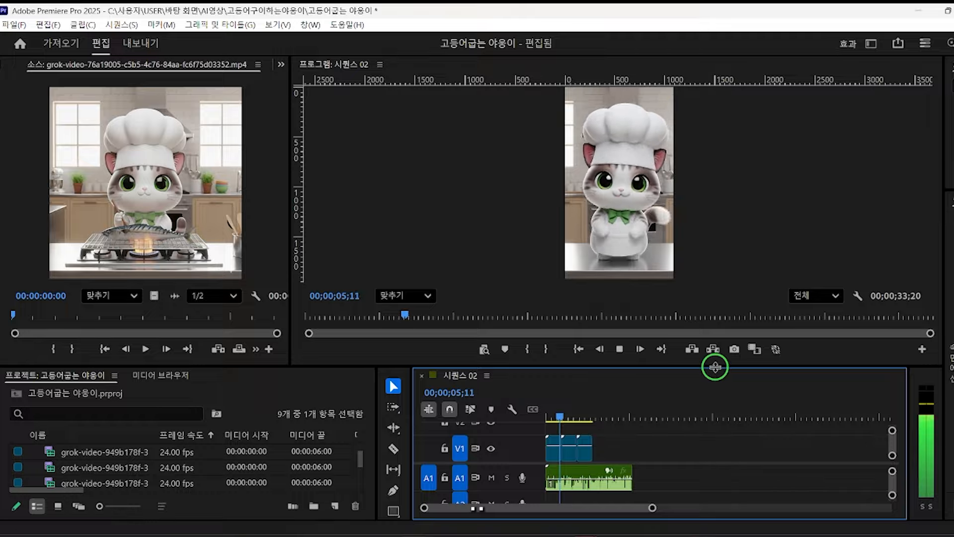
pyautogui.moveTo(714, 367); pyautogui.dragTo(714, 391)
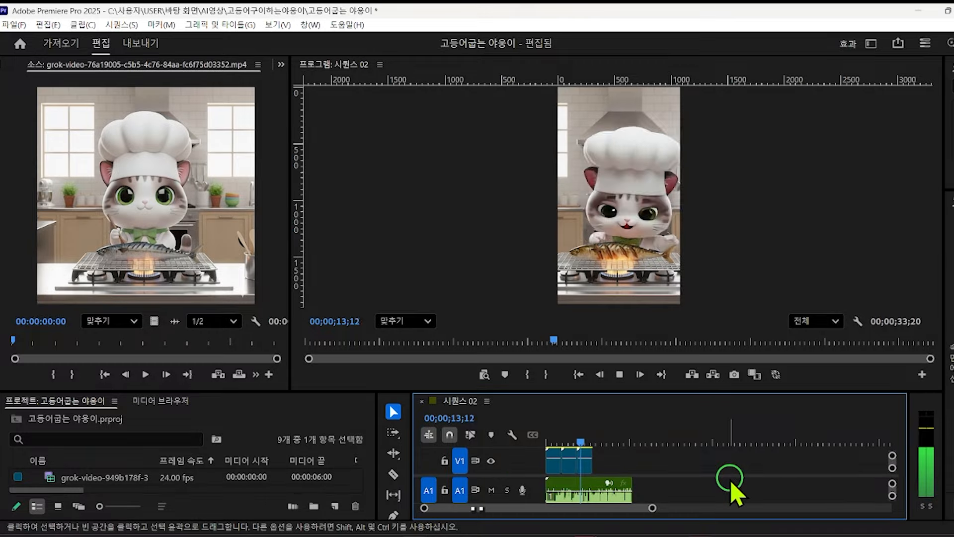
pyautogui.press('space')
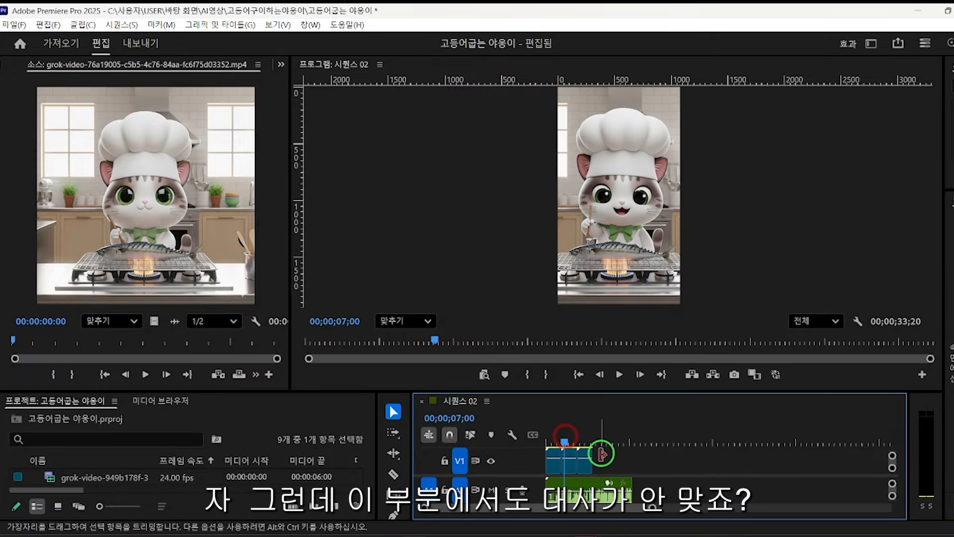
# Move the two clips after the greeting later on V1, leaving room for another clip from about 6 seconds
pyautogui.moveTo(583, 461)
pyautogui.mouseDown()
pyautogui.moveTo(603, 465)
pyautogui.moveTo(569, 465)
pyautogui.mouseUp()
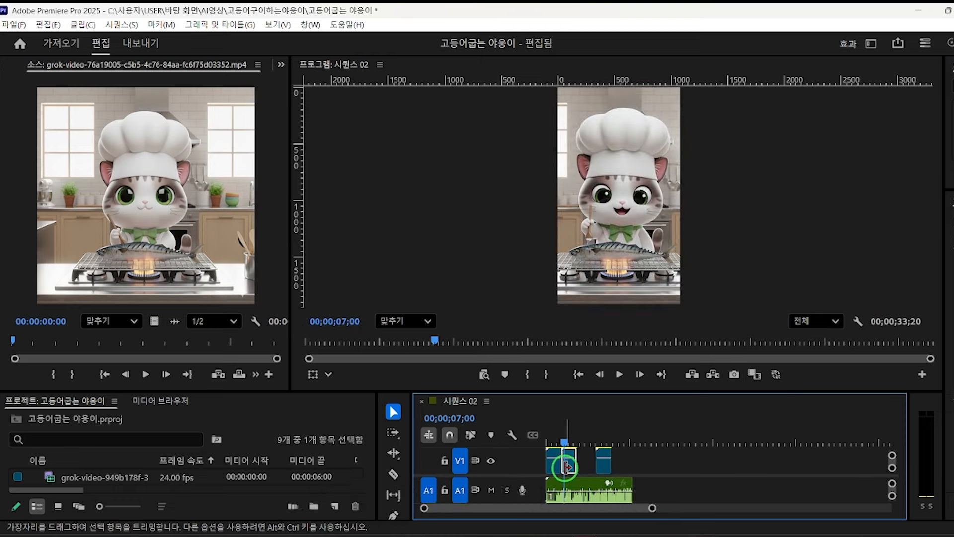
pyautogui.moveTo(569, 467); pyautogui.dragTo(540, 440)
pyautogui.press('space')
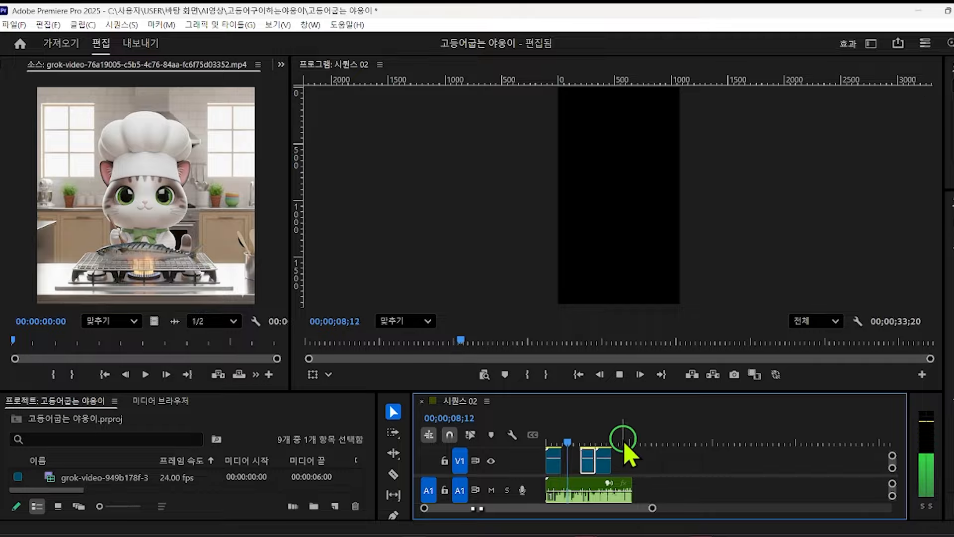
pyautogui.click(563, 439)
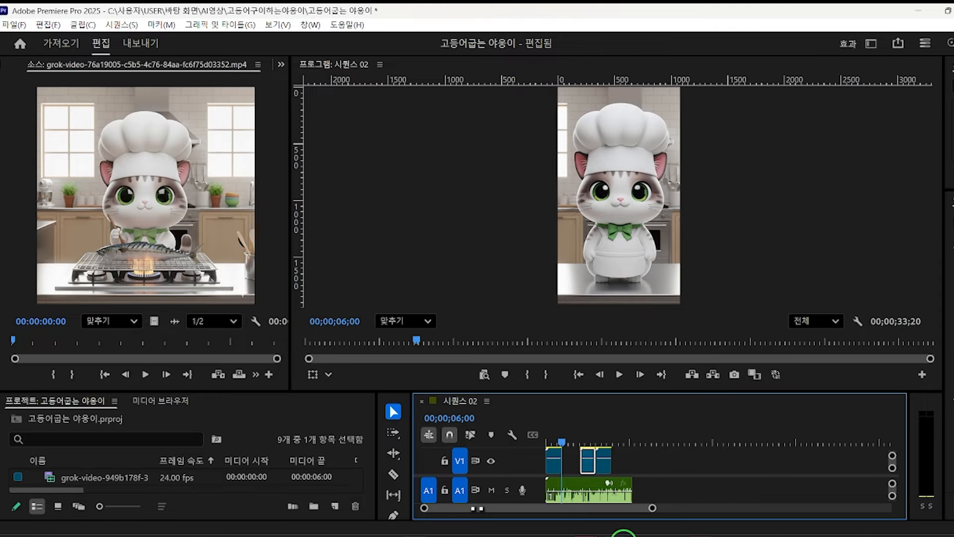
# Switch to Grok in Chrome and open the post of the standing cat chef from the Imagine favorites
pyautogui.moveTo(622, 536)
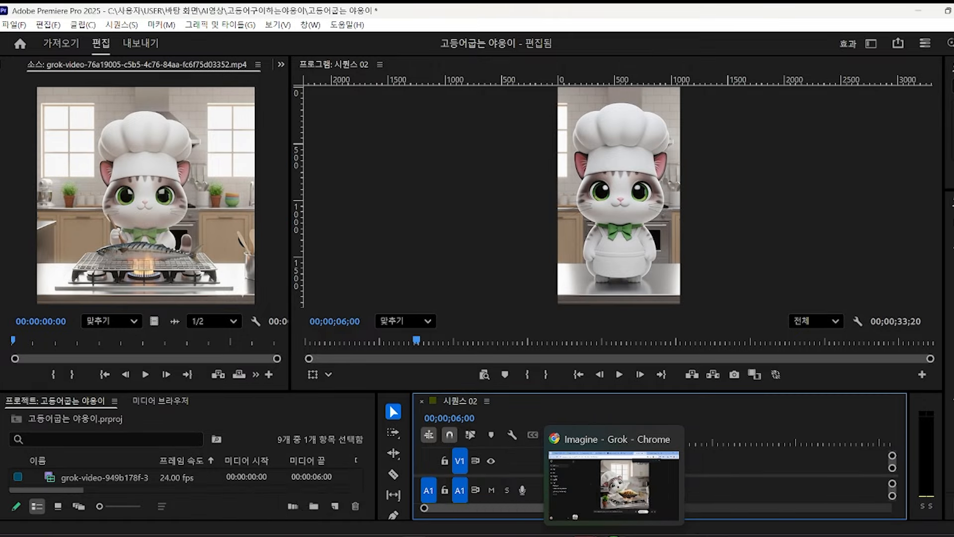
pyautogui.click(621, 535)
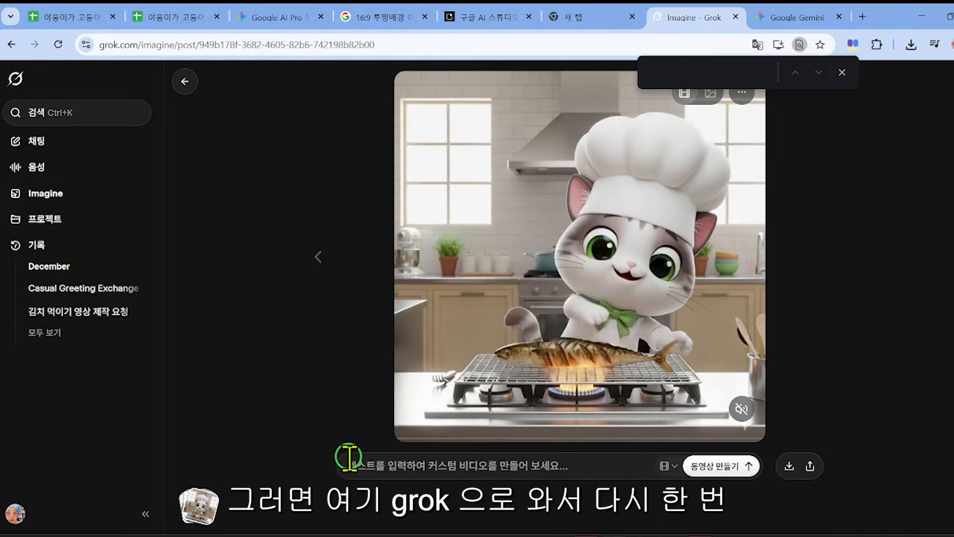
pyautogui.click(362, 461)
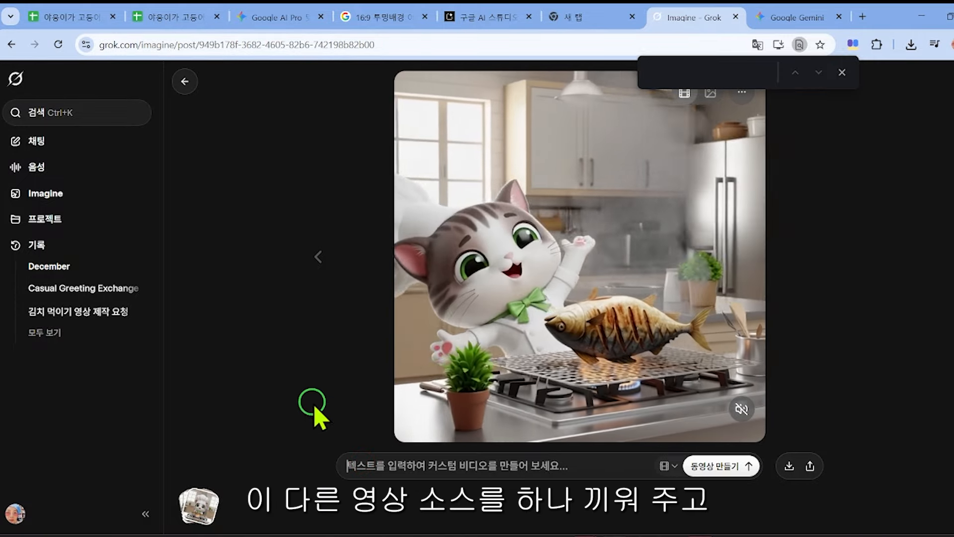
pyautogui.click(200, 506)
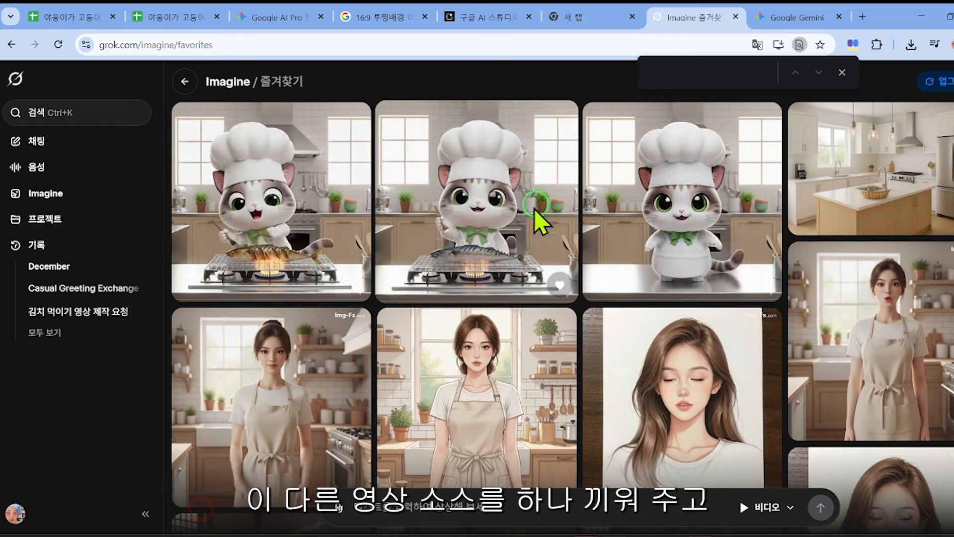
pyautogui.click(679, 217)
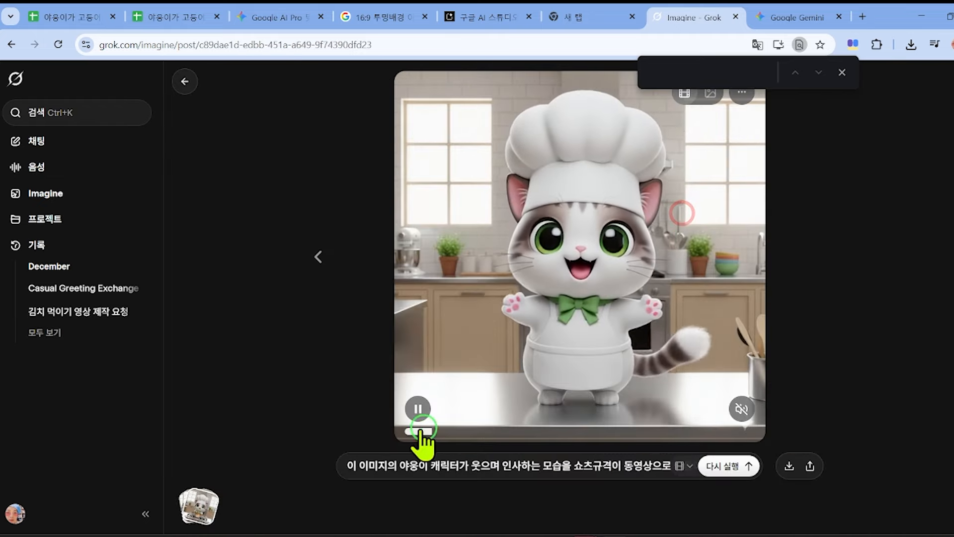
pyautogui.click(741, 408)
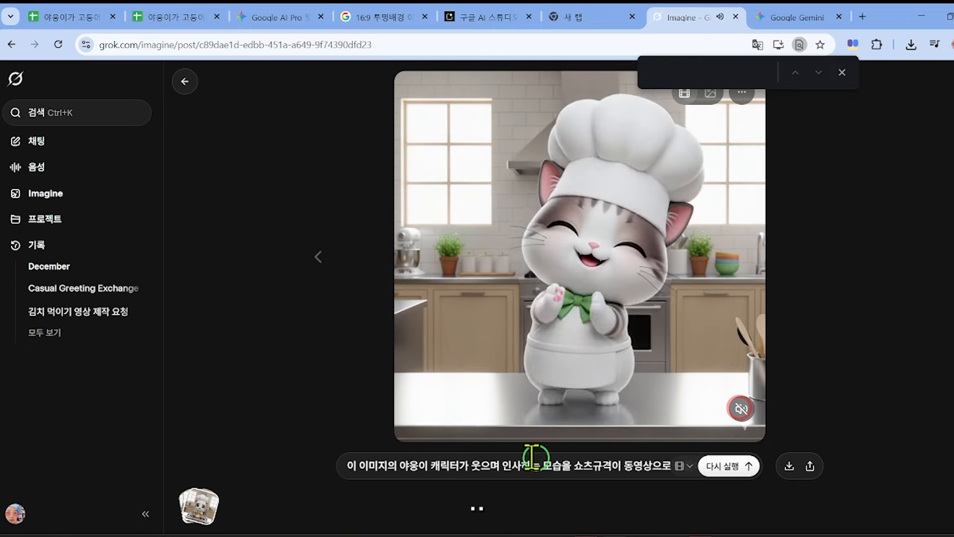
# Replace the video prompt with 야웅이가 고등어를 손에 들고 말하는 모습 and generate the video
pyautogui.click(409, 467)
pyautogui.moveTo(601, 465); pyautogui.dragTo(714, 467)
pyautogui.write('야옹')
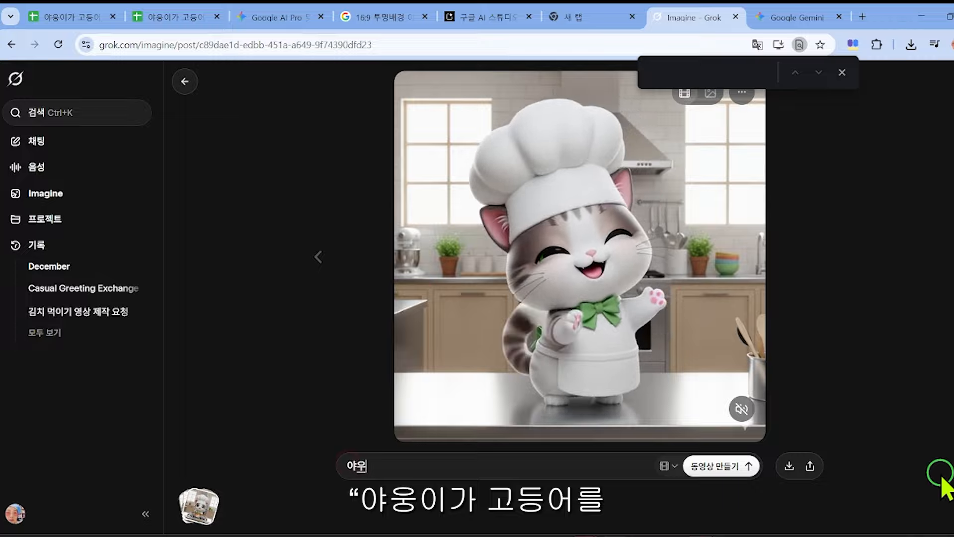
pyautogui.write('이가 고등어를 손에 들고 말하는 못')
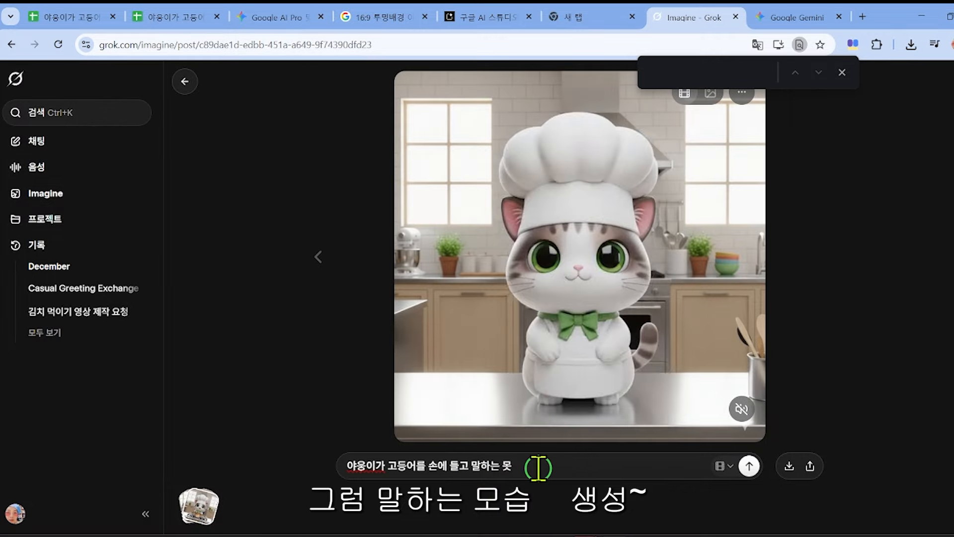
pyautogui.write('모스')
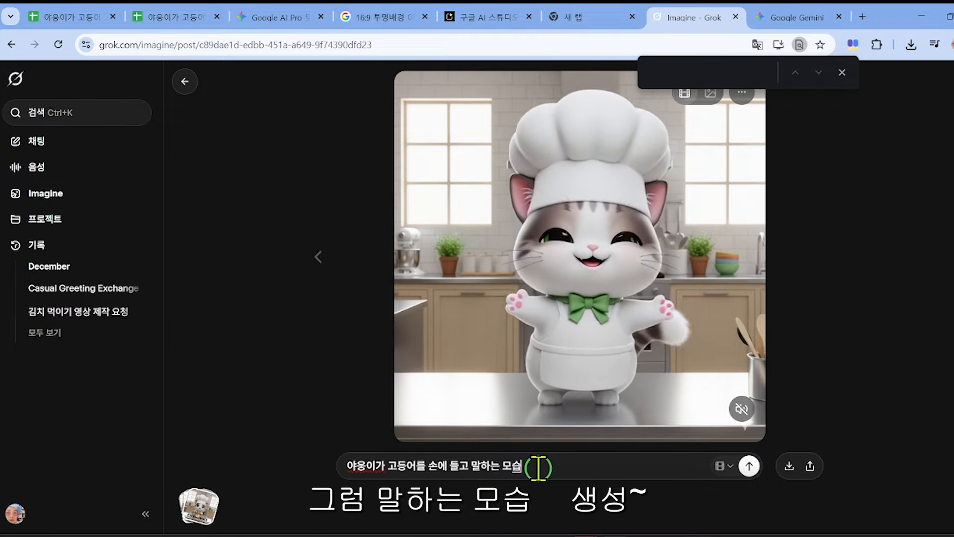
pyautogui.click(749, 466)
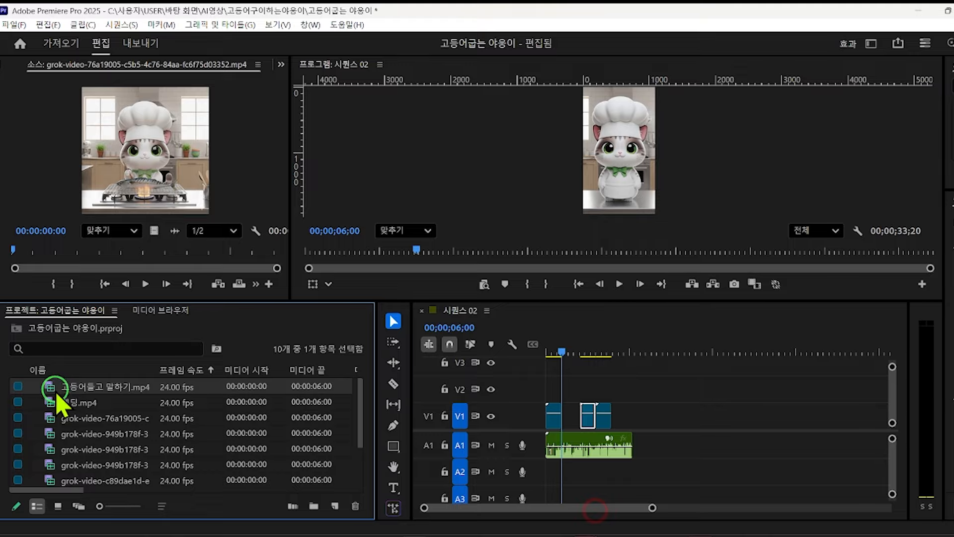
# Try placing 고등어들고 말하기.mp4 on V2 after the greeting clip with its audio deleted
pyautogui.moveTo(59, 398); pyautogui.dragTo(569, 391)
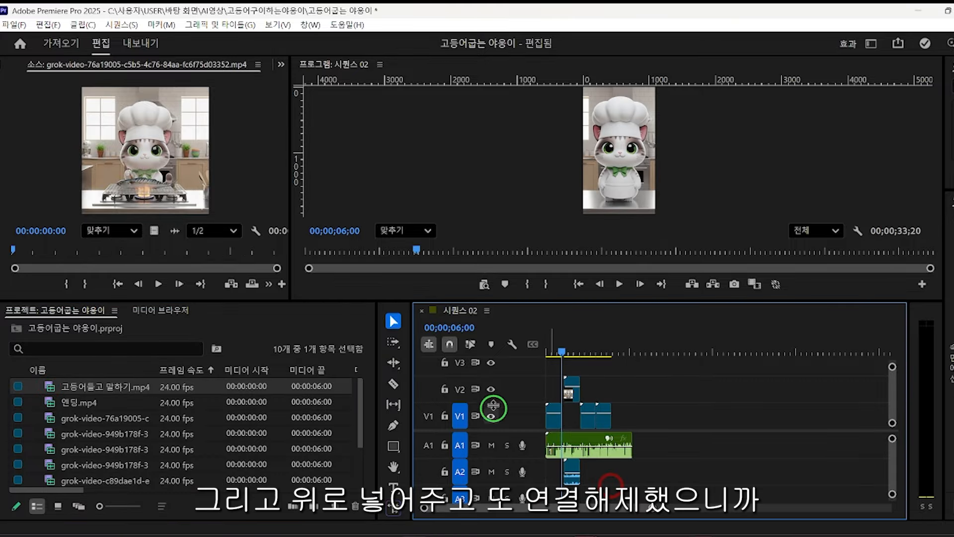
pyautogui.click(572, 472)
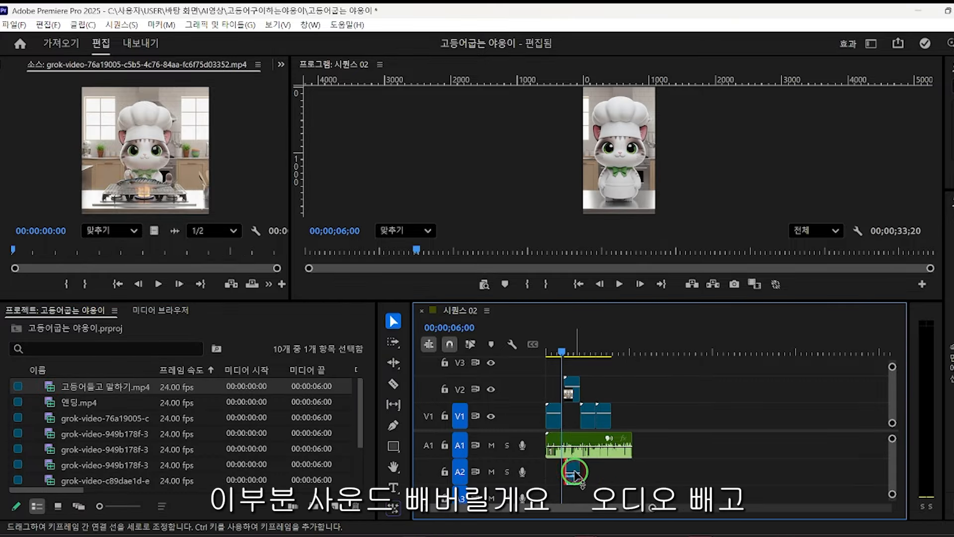
pyautogui.press('Delete')
pyautogui.click(572, 390)
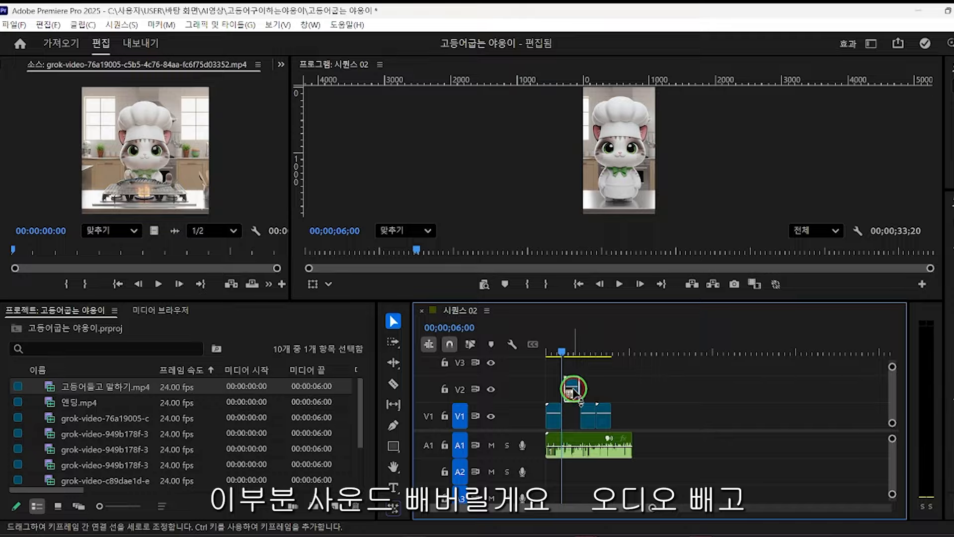
pyautogui.moveTo(572, 414); pyautogui.dragTo(568, 420)
pyautogui.moveTo(571, 388)
pyautogui.mouseDown()
pyautogui.moveTo(569, 401)
pyautogui.moveTo(571, 387)
pyautogui.mouseUp()
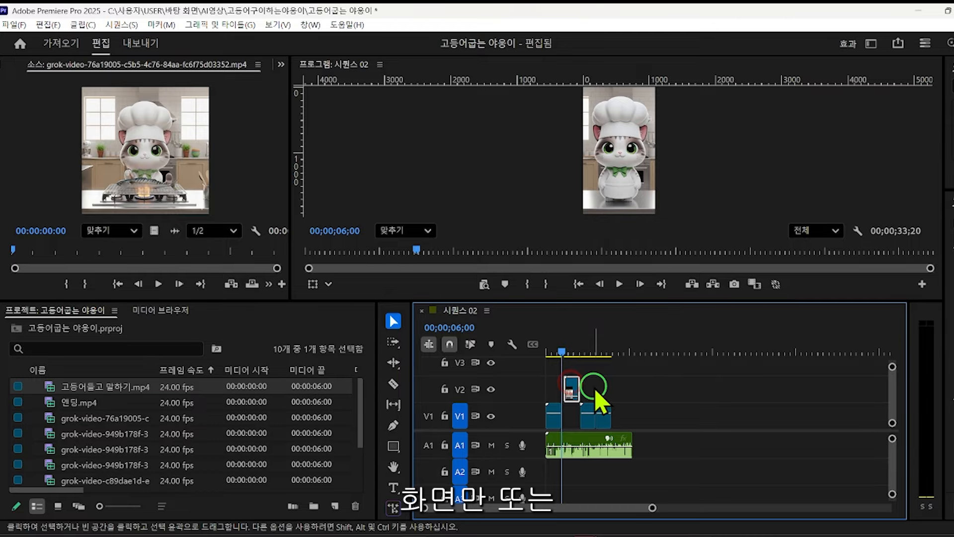
pyautogui.press('Delete')
# Place only the picture of 고등어들고 말하기.mp4 in the V1 gap after the greeting clip and close the small gap before it
pyautogui.doubleClick(54, 385)
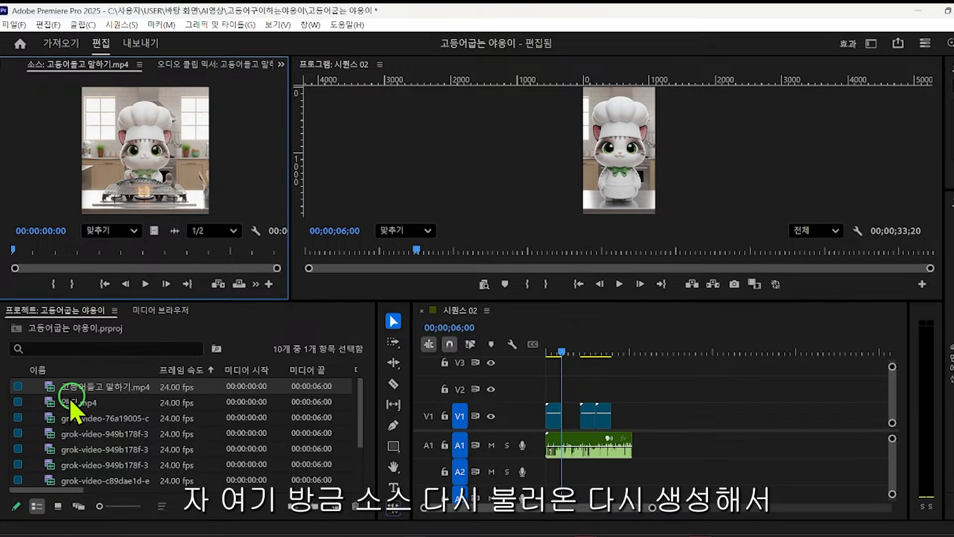
pyautogui.moveTo(153, 231); pyautogui.dragTo(621, 407)
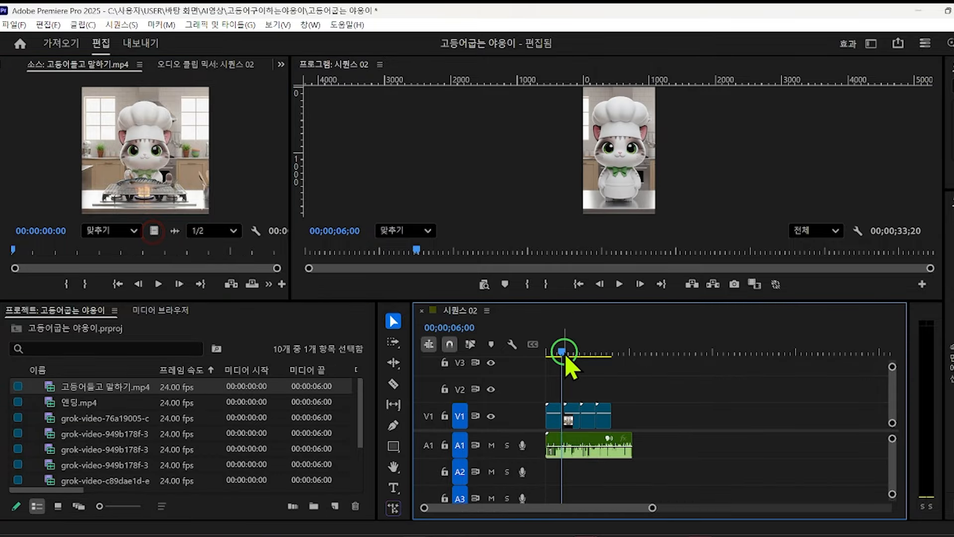
pyautogui.moveTo(562, 351); pyautogui.dragTo(533, 362)
pyautogui.moveTo(568, 411)
pyautogui.mouseDown()
pyautogui.moveTo(569, 422)
pyautogui.moveTo(579, 419)
pyautogui.moveTo(568, 409)
pyautogui.mouseUp()
pyautogui.click(649, 397)
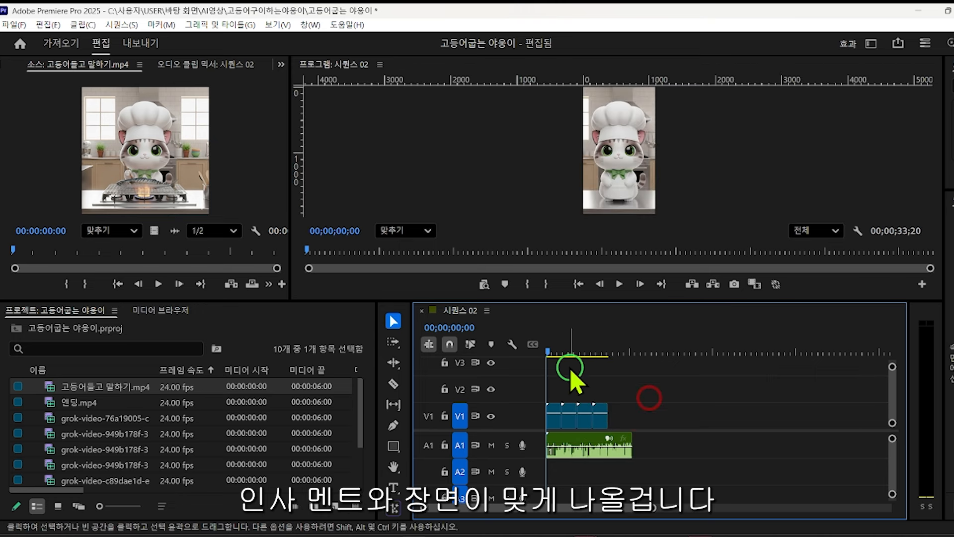
# Play the sequence from the start with an enlarged preview and scale the newly inserted second clip to fill the frame
pyautogui.press('space')
pyautogui.moveTo(656, 302); pyautogui.dragTo(655, 358)
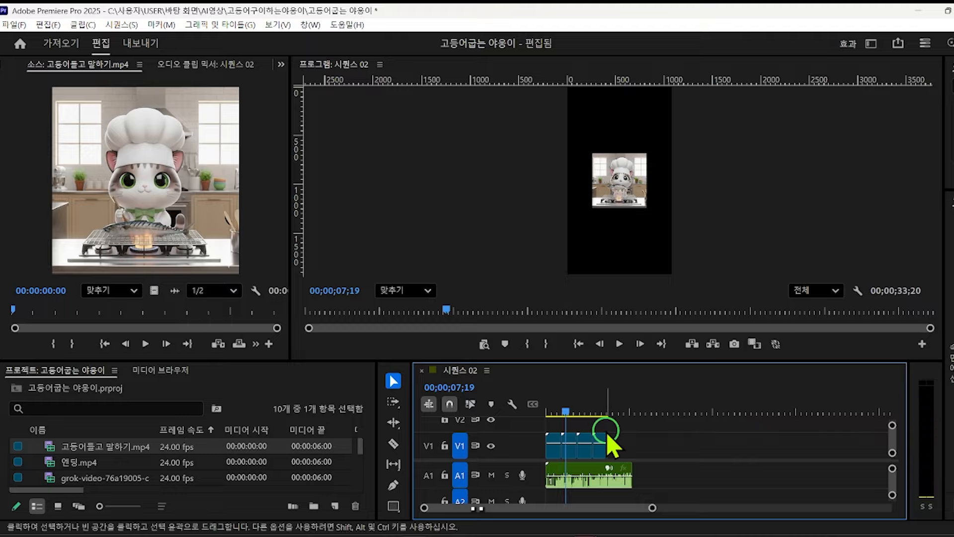
pyautogui.rightClick(565, 441)
pyautogui.click(618, 510)
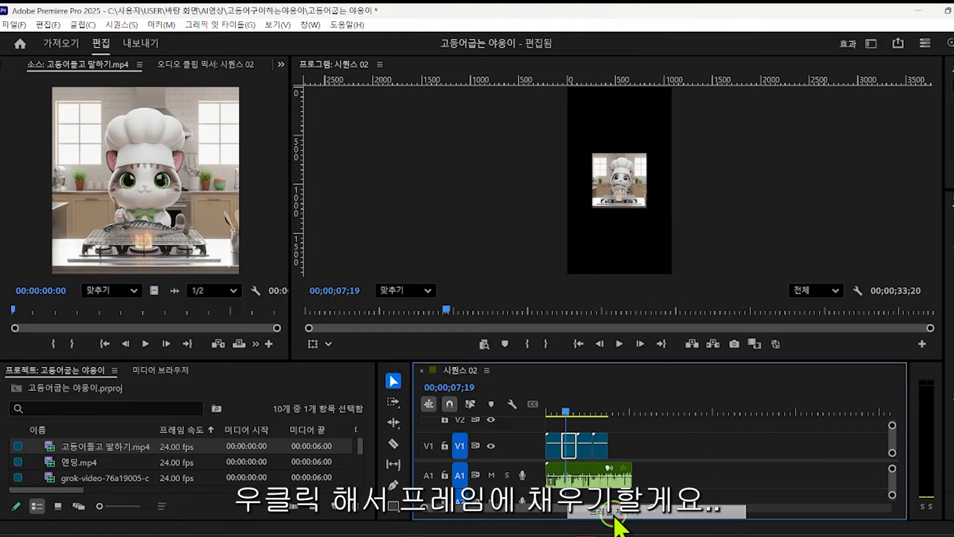
# Play on to about 20 seconds and move the last two V1 clips to the end of the narration, leaving a gap
pyautogui.press('space')
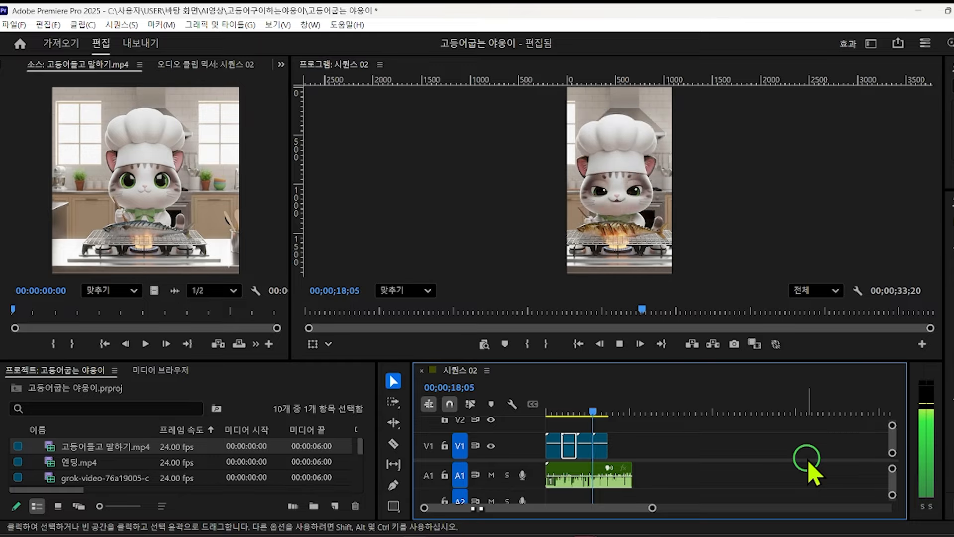
pyautogui.press('space')
pyautogui.moveTo(632, 449); pyautogui.dragTo(611, 449)
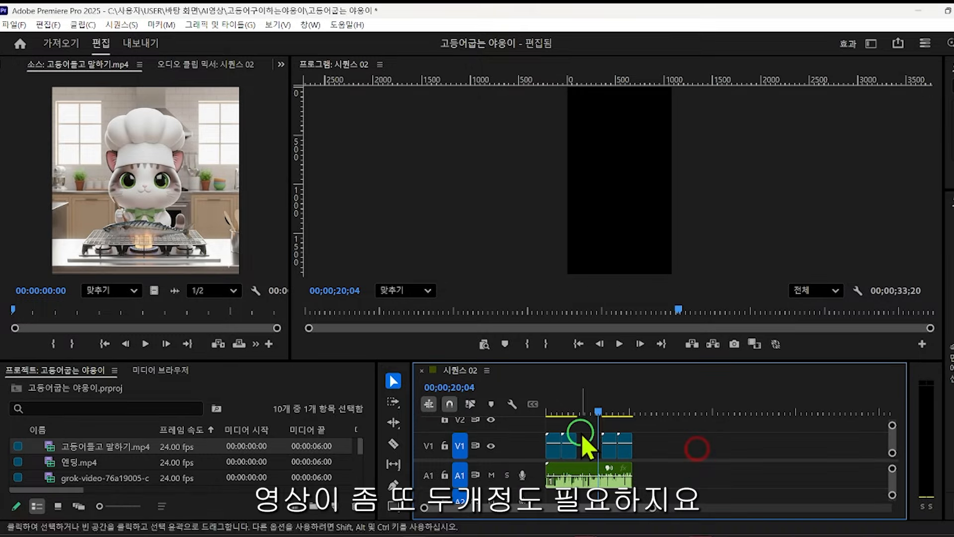
pyautogui.moveTo(571, 409); pyautogui.dragTo(576, 410)
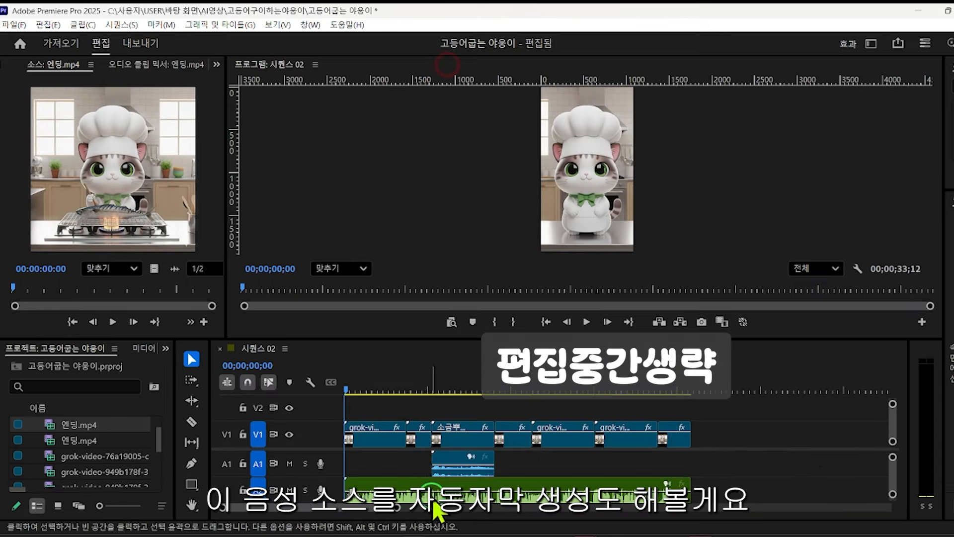
# Select the narration on A2 and open the captions view for automatic subtitles
pyautogui.click(431, 492)
pyautogui.click(400, 399)
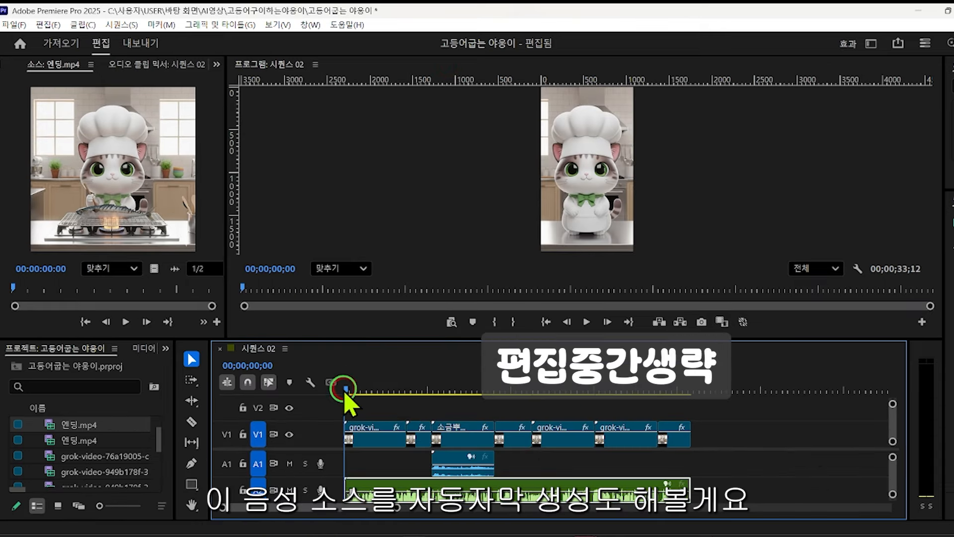
pyautogui.click(217, 64)
pyautogui.click(226, 144)
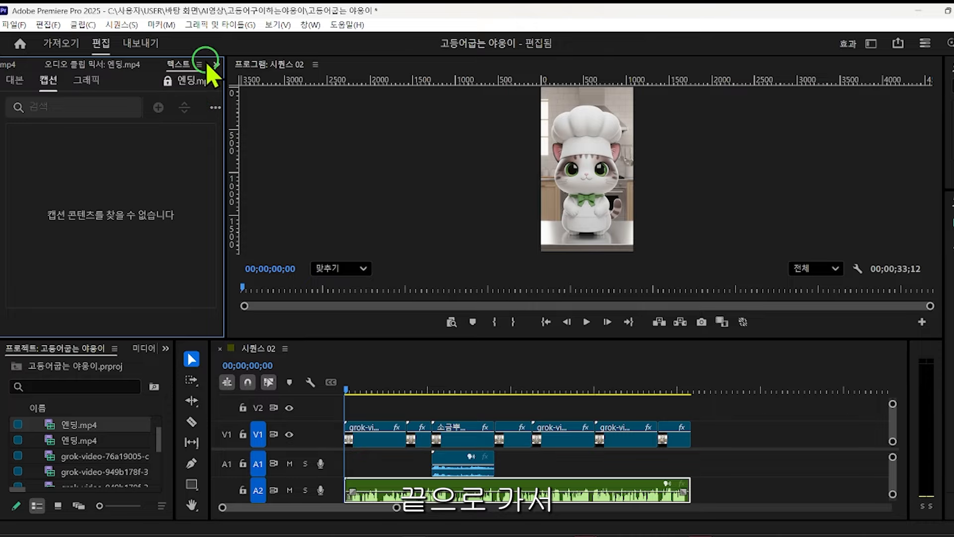
pyautogui.moveTo(457, 14)
pyautogui.mouseDown()
pyautogui.moveTo(547, 30)
pyautogui.moveTo(453, 26)
pyautogui.mouseUp()
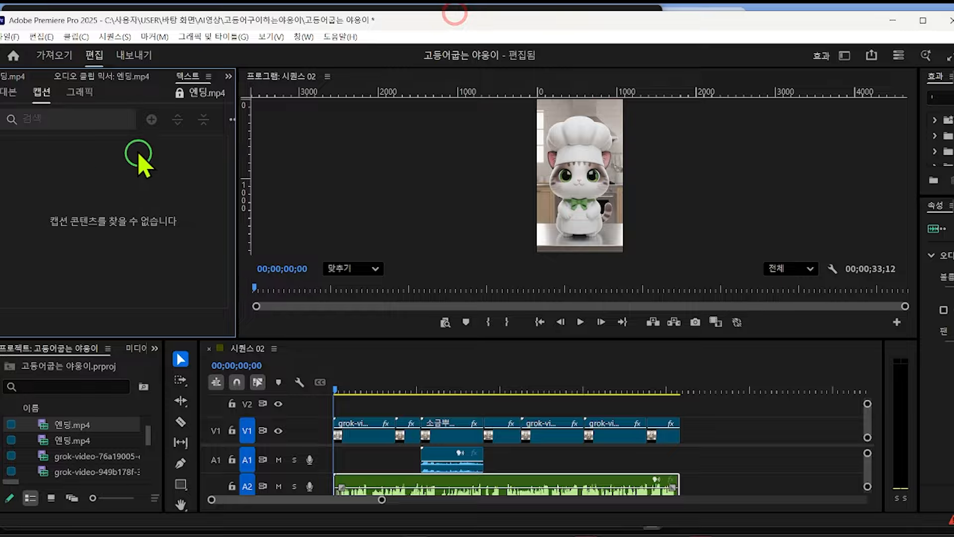
# Transcribe the speech of the loaded source clip 엔딩.mp4 and open the event log of the file warning
pyautogui.click(7, 93)
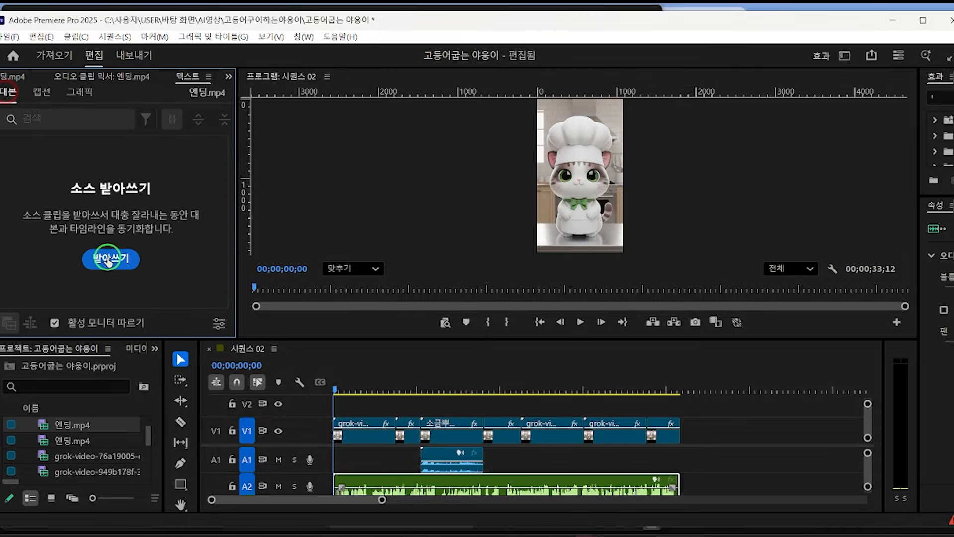
pyautogui.click(110, 258)
pyautogui.click(588, 362)
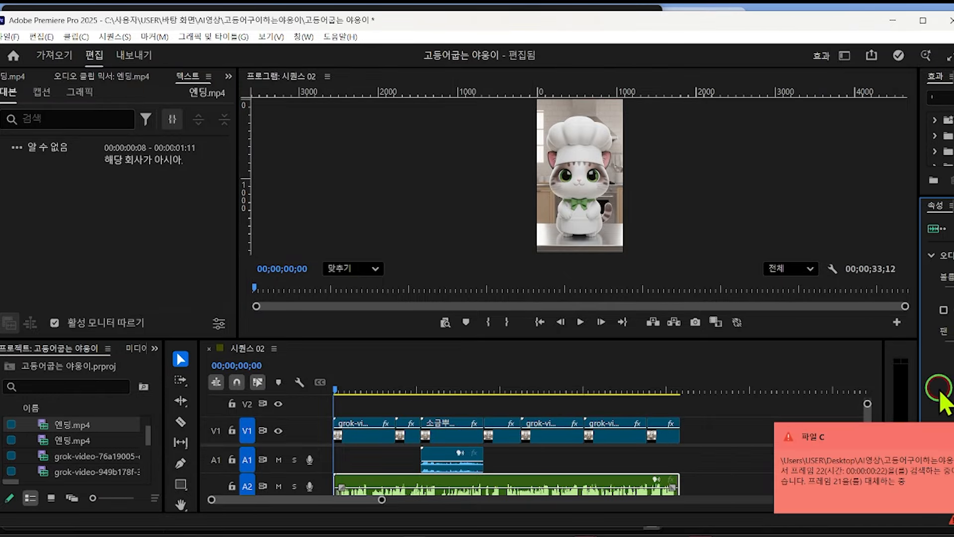
pyautogui.click(788, 445)
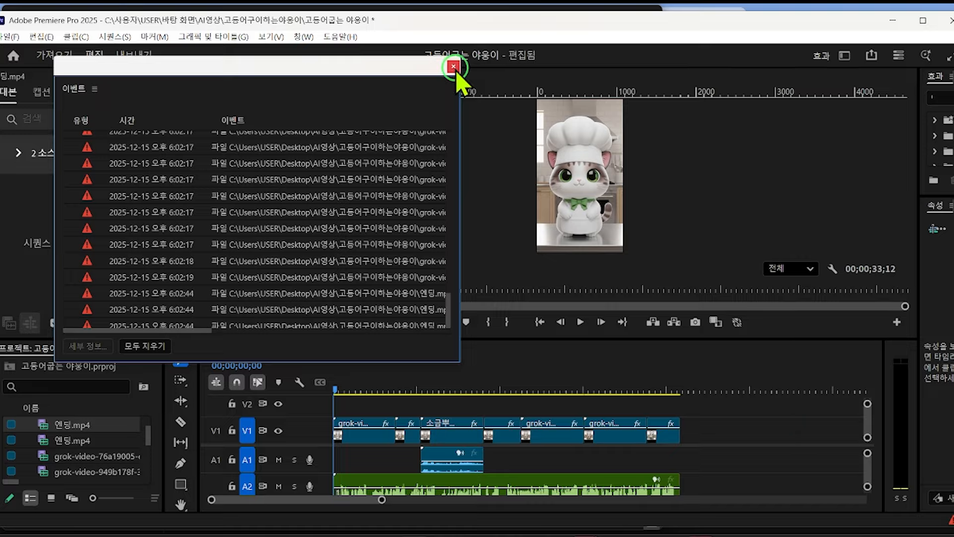
# Close the event log and create captions for sequence 시퀀스 02 from its transcript using the default settings
pyautogui.click(453, 67)
pyautogui.click(41, 92)
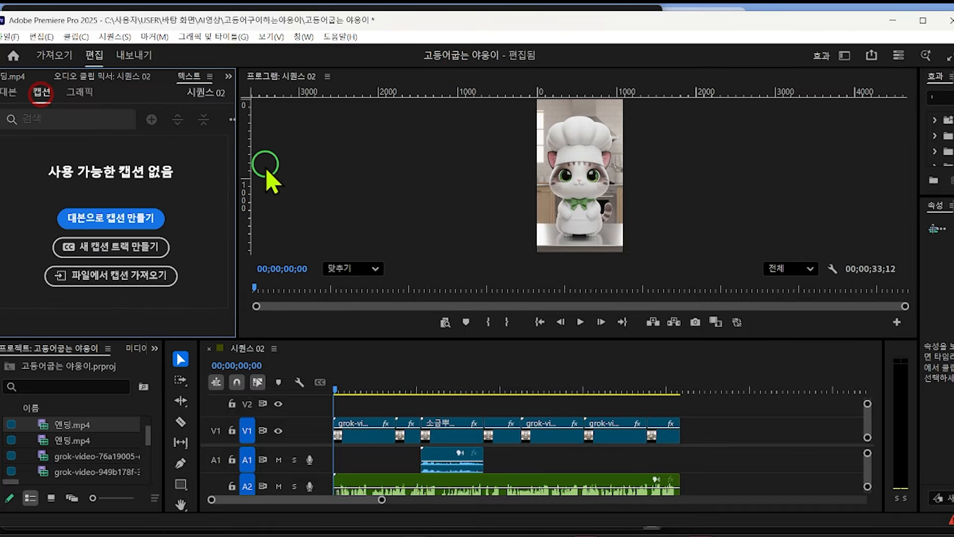
pyautogui.click(128, 226)
pyautogui.click(550, 347)
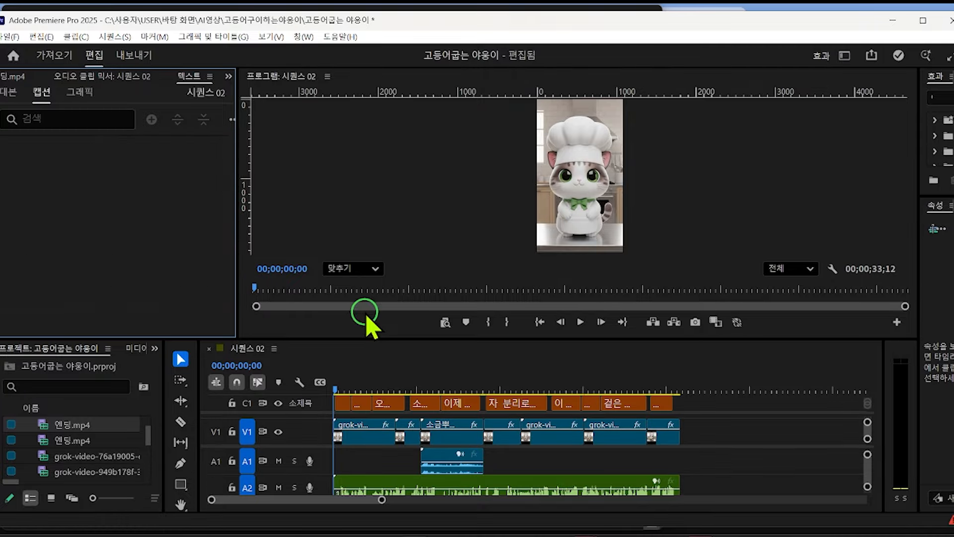
# Select the first caption on track C1 and widen the properties panel to view its track style and text settings
pyautogui.click(336, 396)
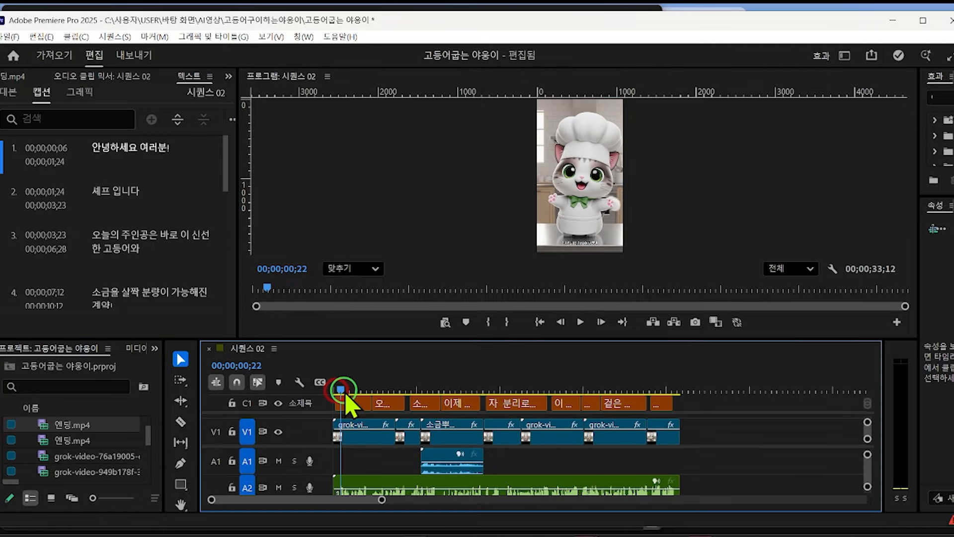
pyautogui.moveTo(412, 340); pyautogui.dragTo(413, 364)
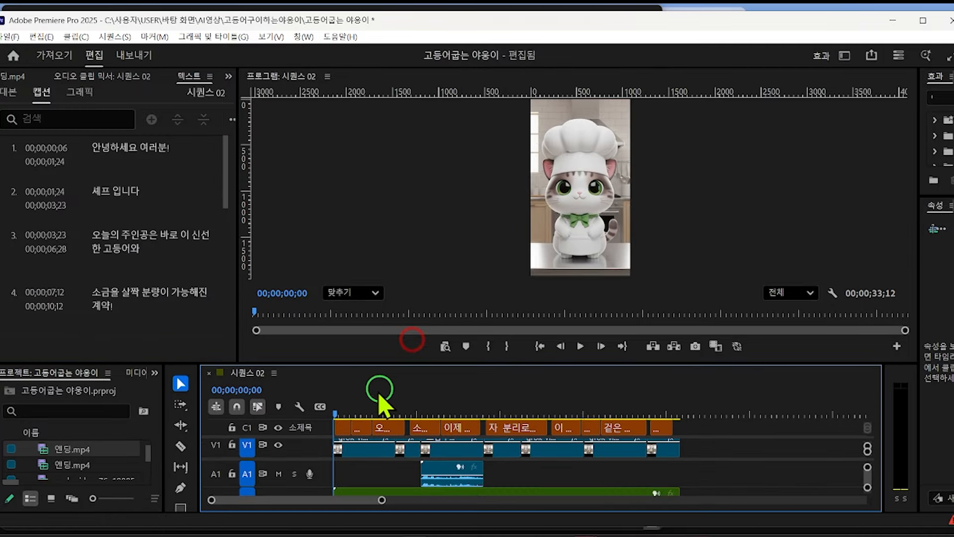
pyautogui.click(339, 414)
pyautogui.click(342, 427)
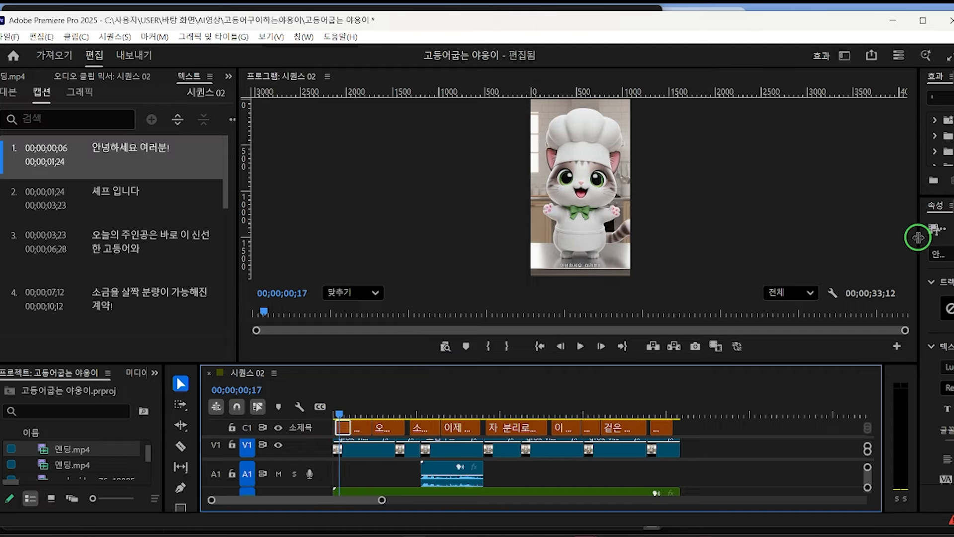
pyautogui.moveTo(918, 237); pyautogui.dragTo(788, 221)
pyautogui.click(950, 261)
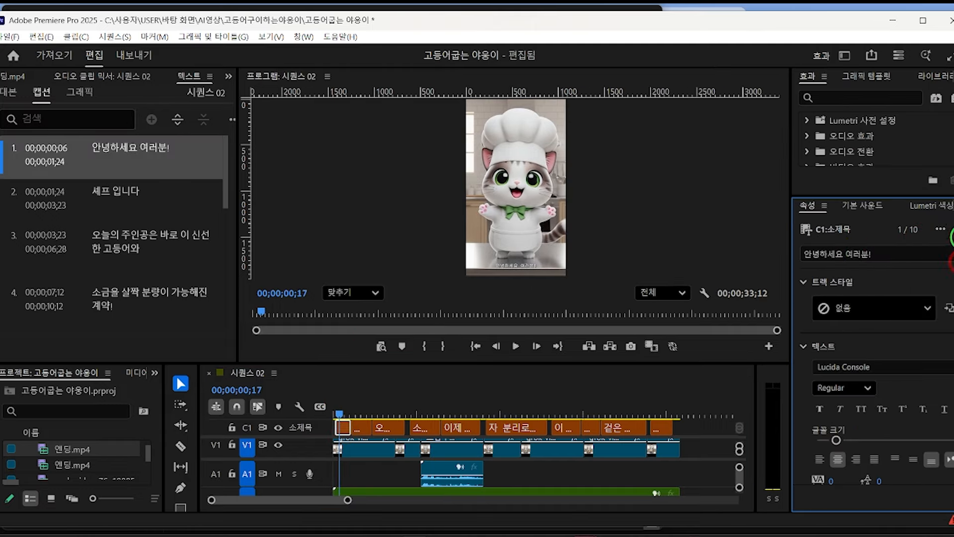
pyautogui.scroll(-1, 951, 237)
# Enlarge the program preview and scrub over the first caption to check its legibility against the bright background
pyautogui.moveTo(340, 414)
pyautogui.mouseDown()
pyautogui.moveTo(594, 416)
pyautogui.moveTo(344, 414)
pyautogui.mouseUp()
pyautogui.moveTo(425, 365); pyautogui.dragTo(425, 385)
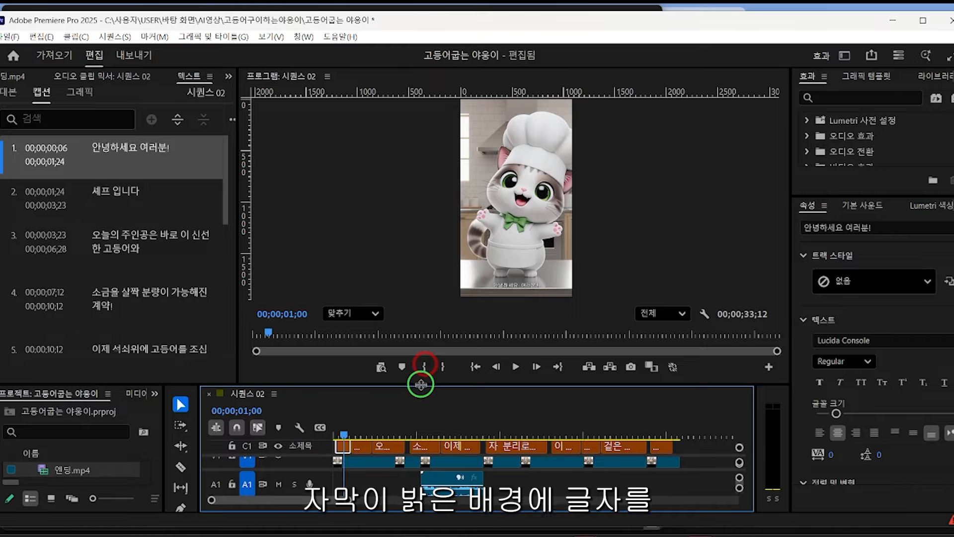
pyautogui.moveTo(341, 426); pyautogui.dragTo(330, 417)
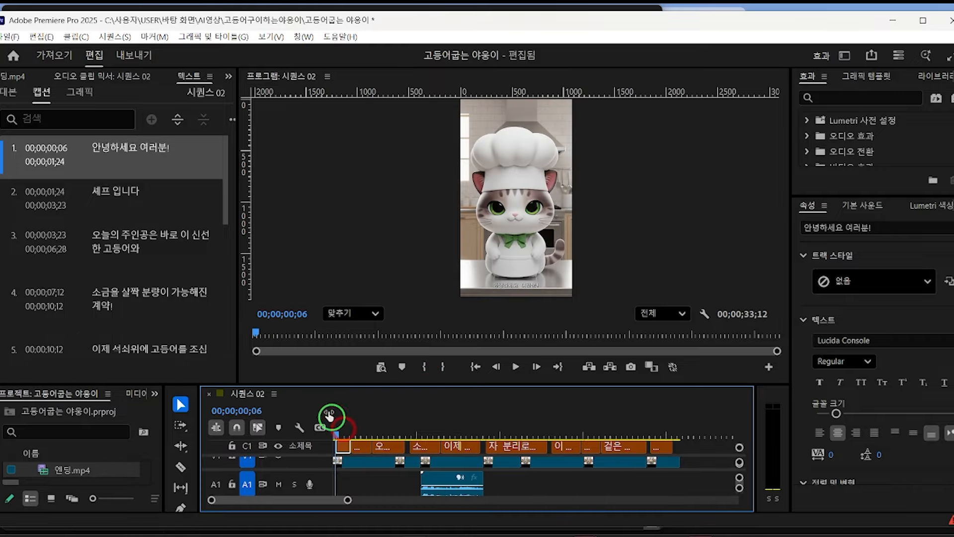
# Correct the second caption's text to "셰프 야옹이 입니다"
pyautogui.click(96, 186)
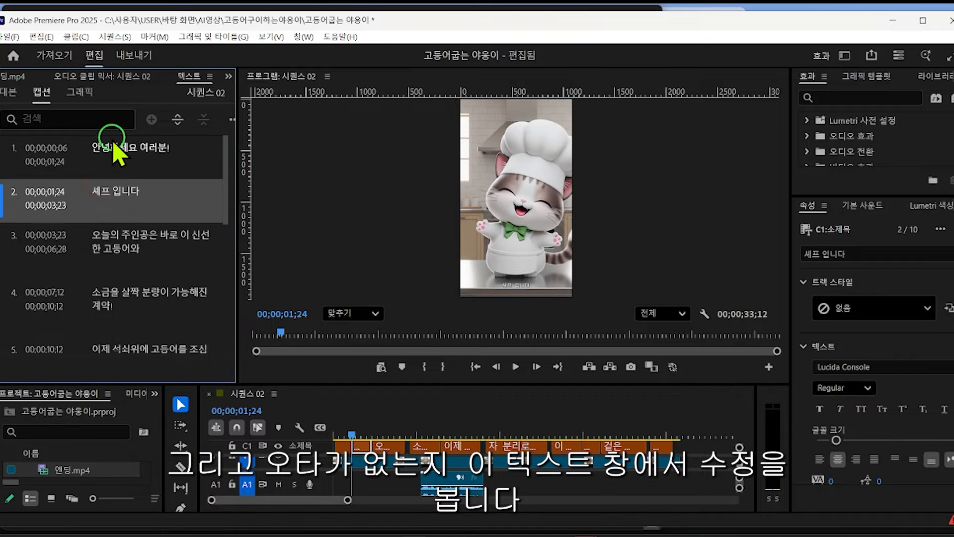
pyautogui.click(108, 191)
pyautogui.doubleClick(112, 190)
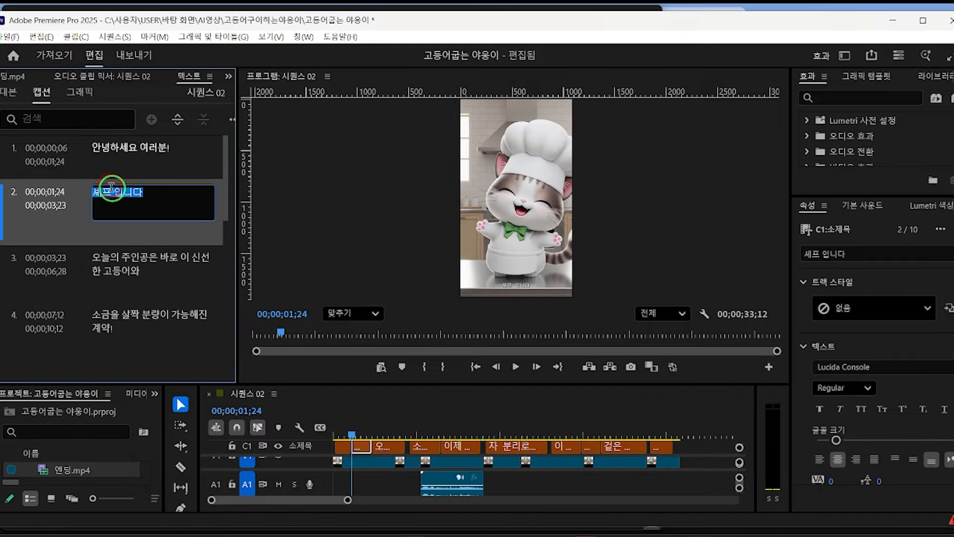
pyautogui.click(113, 147)
pyautogui.click(99, 193)
pyautogui.press('space')
pyautogui.press('space')
pyautogui.doubleClick(114, 191)
pyautogui.write('야옹이')
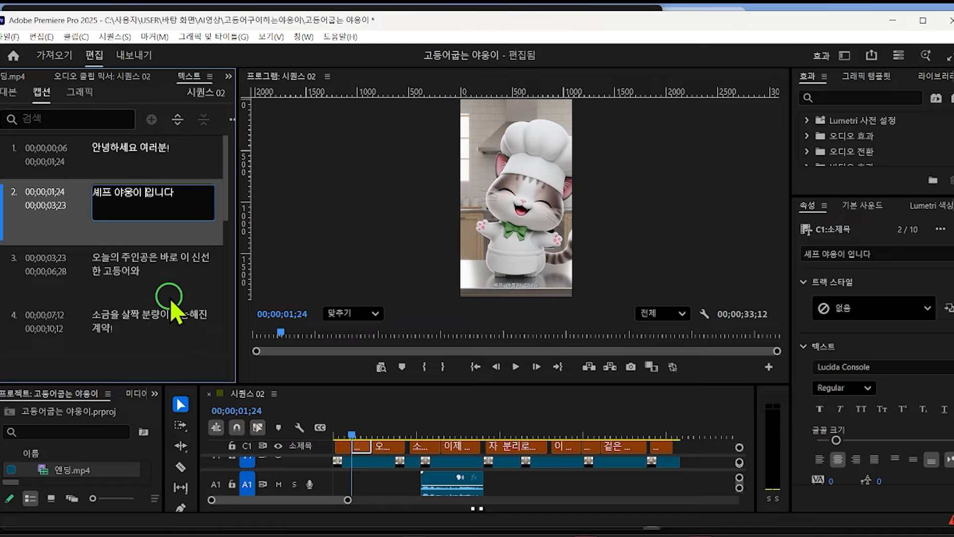
# Check the third and fourth captions for typos against the picture at their timecodes
pyautogui.click(121, 265)
pyautogui.click(105, 299)
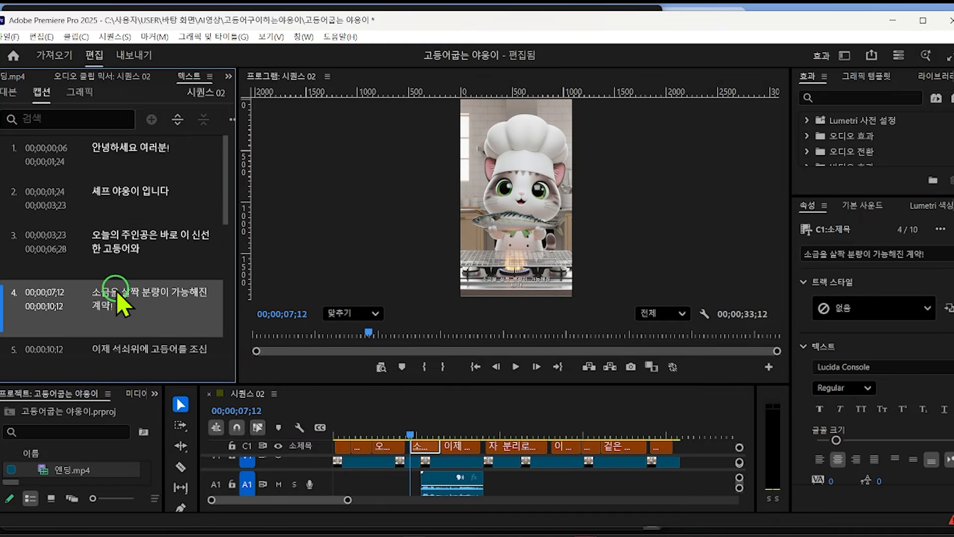
pyautogui.doubleClick(146, 224)
pyautogui.click(62, 269)
pyautogui.press('space')
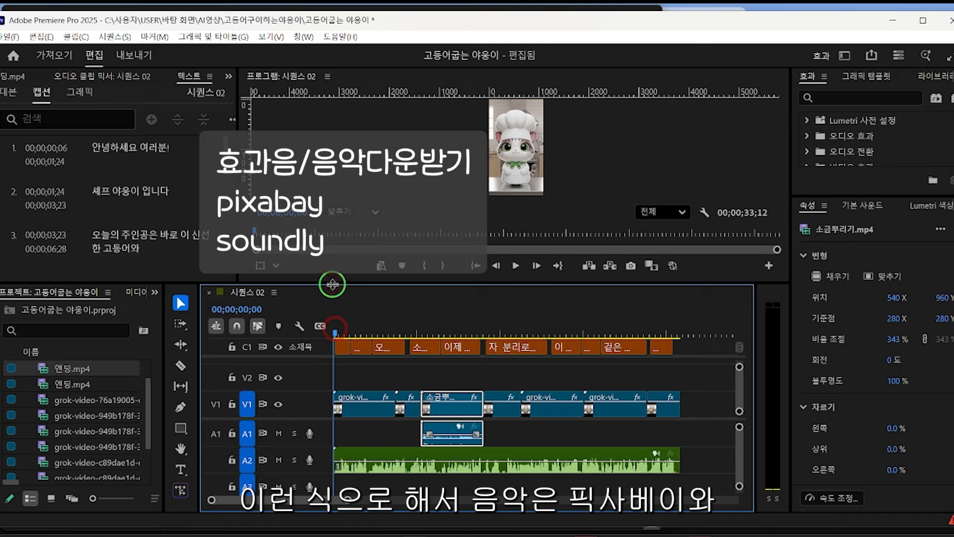
pyautogui.moveTo(332, 284); pyautogui.dragTo(328, 344)
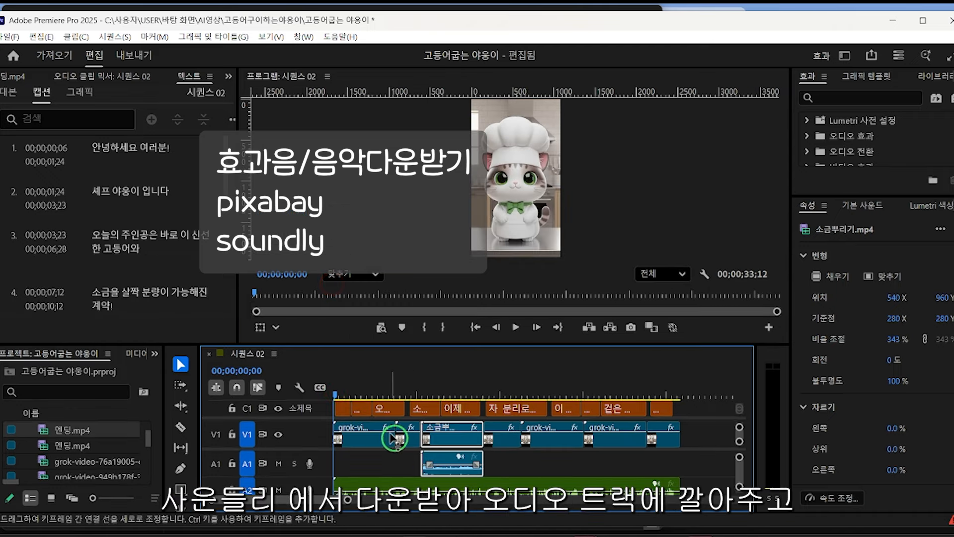
pyautogui.moveTo(340, 344); pyautogui.dragTo(340, 310)
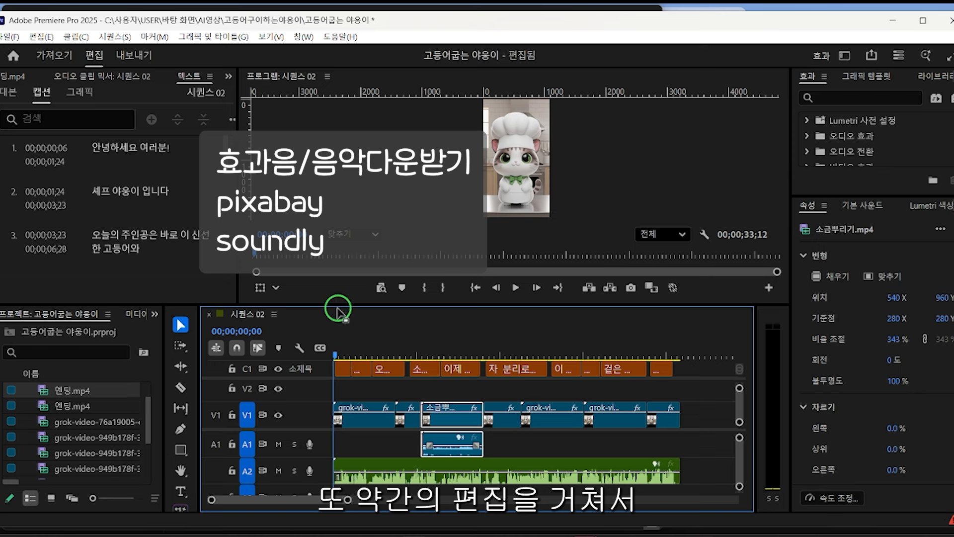
pyautogui.moveTo(338, 305); pyautogui.dragTo(330, 352)
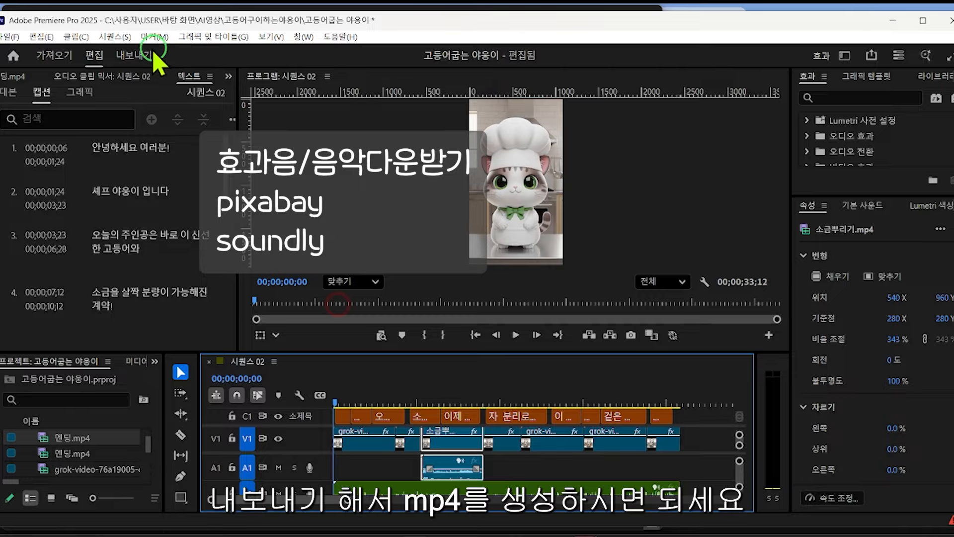